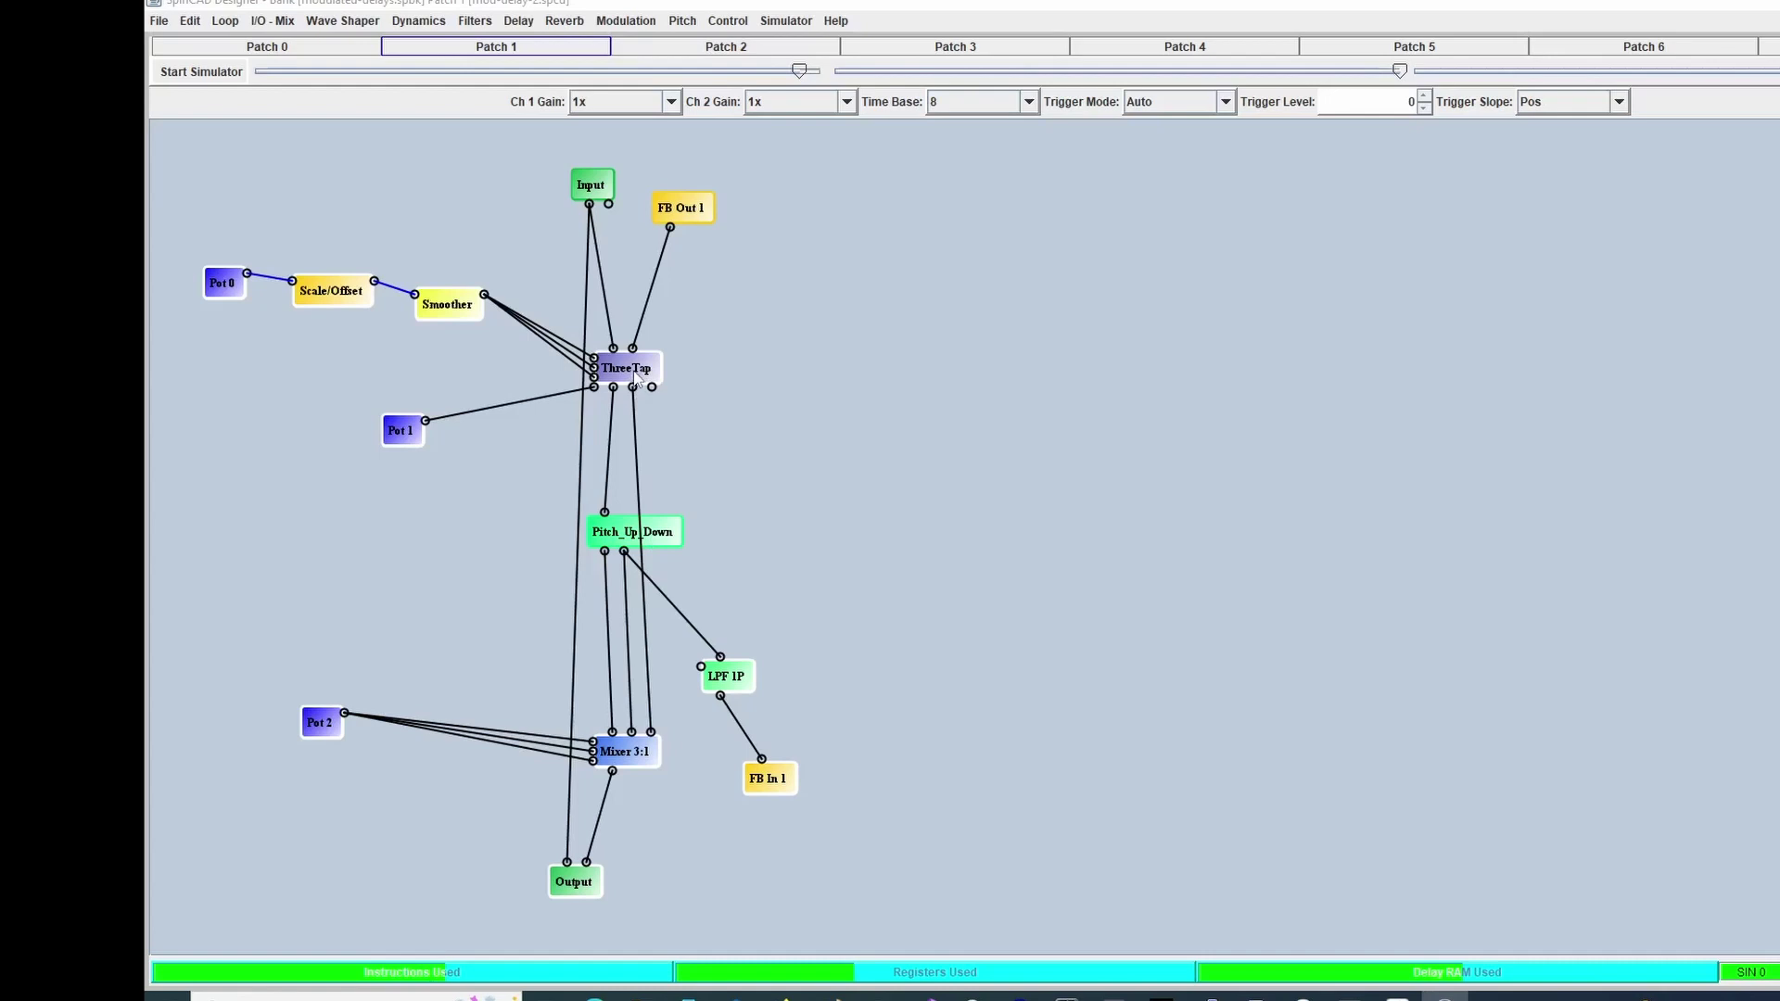
# Raise the ThreeTap block a little in Patch 1, keeping all its wires connected
pyautogui.moveTo(638, 378); pyautogui.dragTo(642, 341)
# Show the ThreeTap control panel (384 ms, -1.0 dB, taps 1.00/0.50/0.75) on the right
pyautogui.rightClick(641, 341)
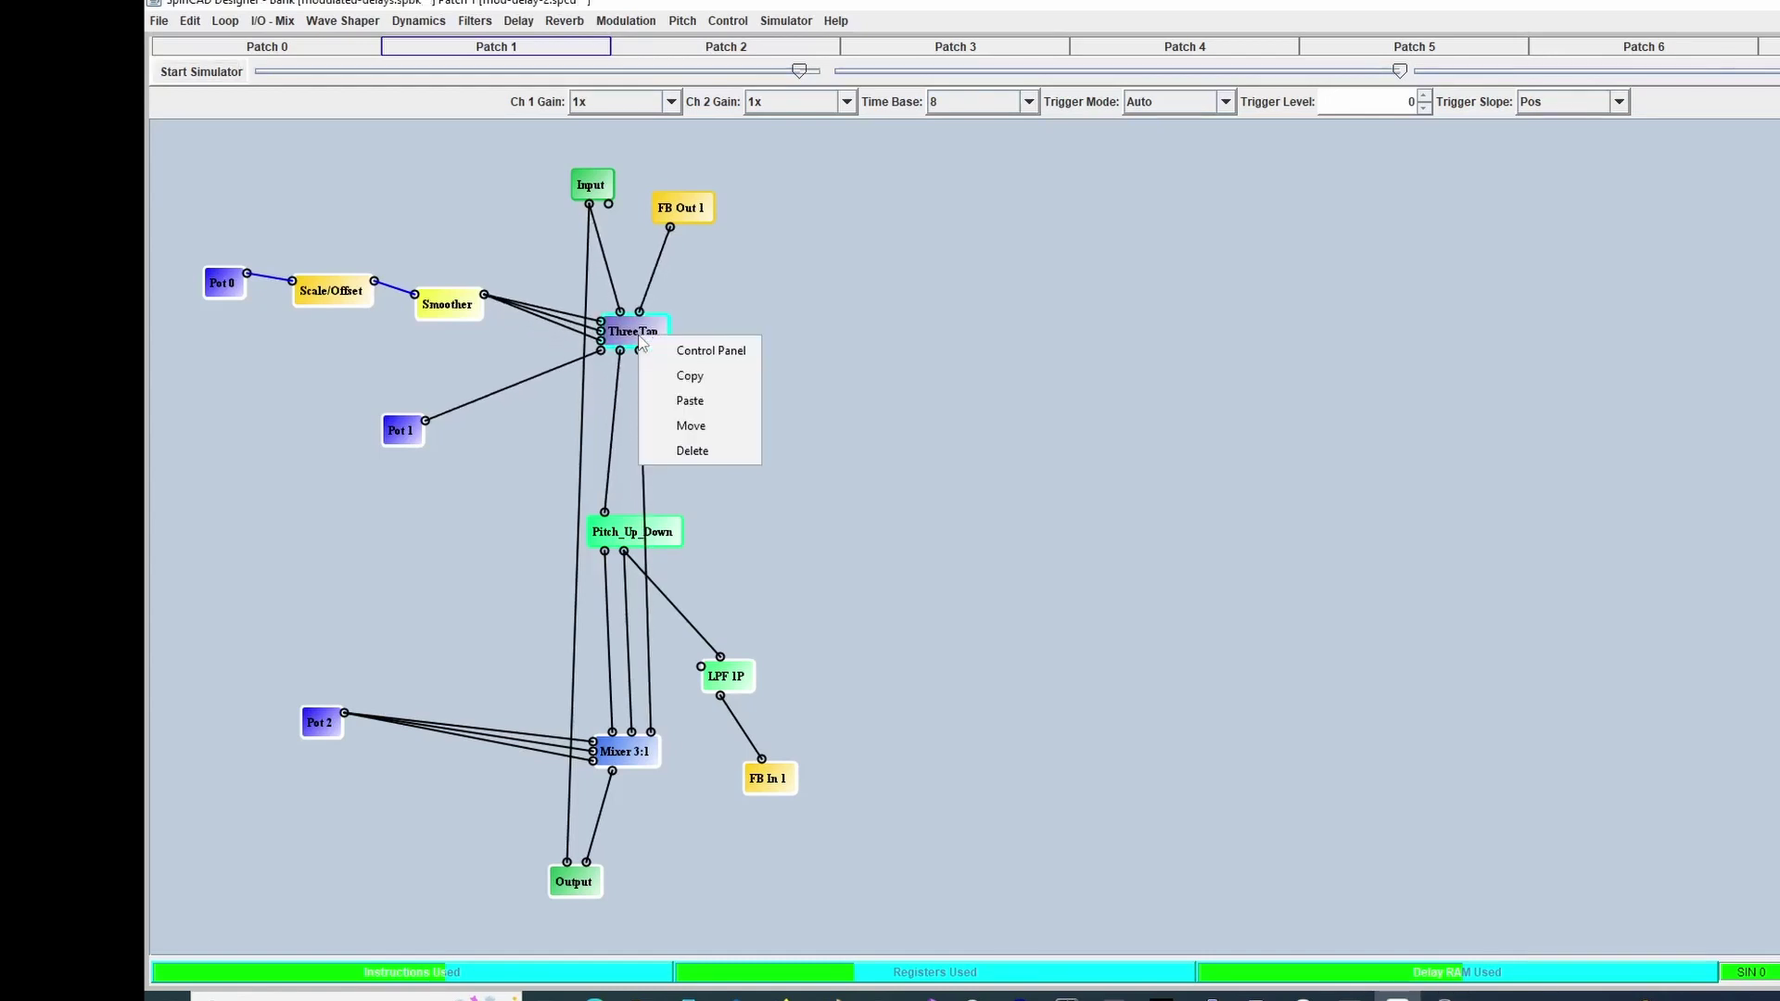
pyautogui.click(702, 350)
pyautogui.moveTo(747, 299); pyautogui.dragTo(918, 272)
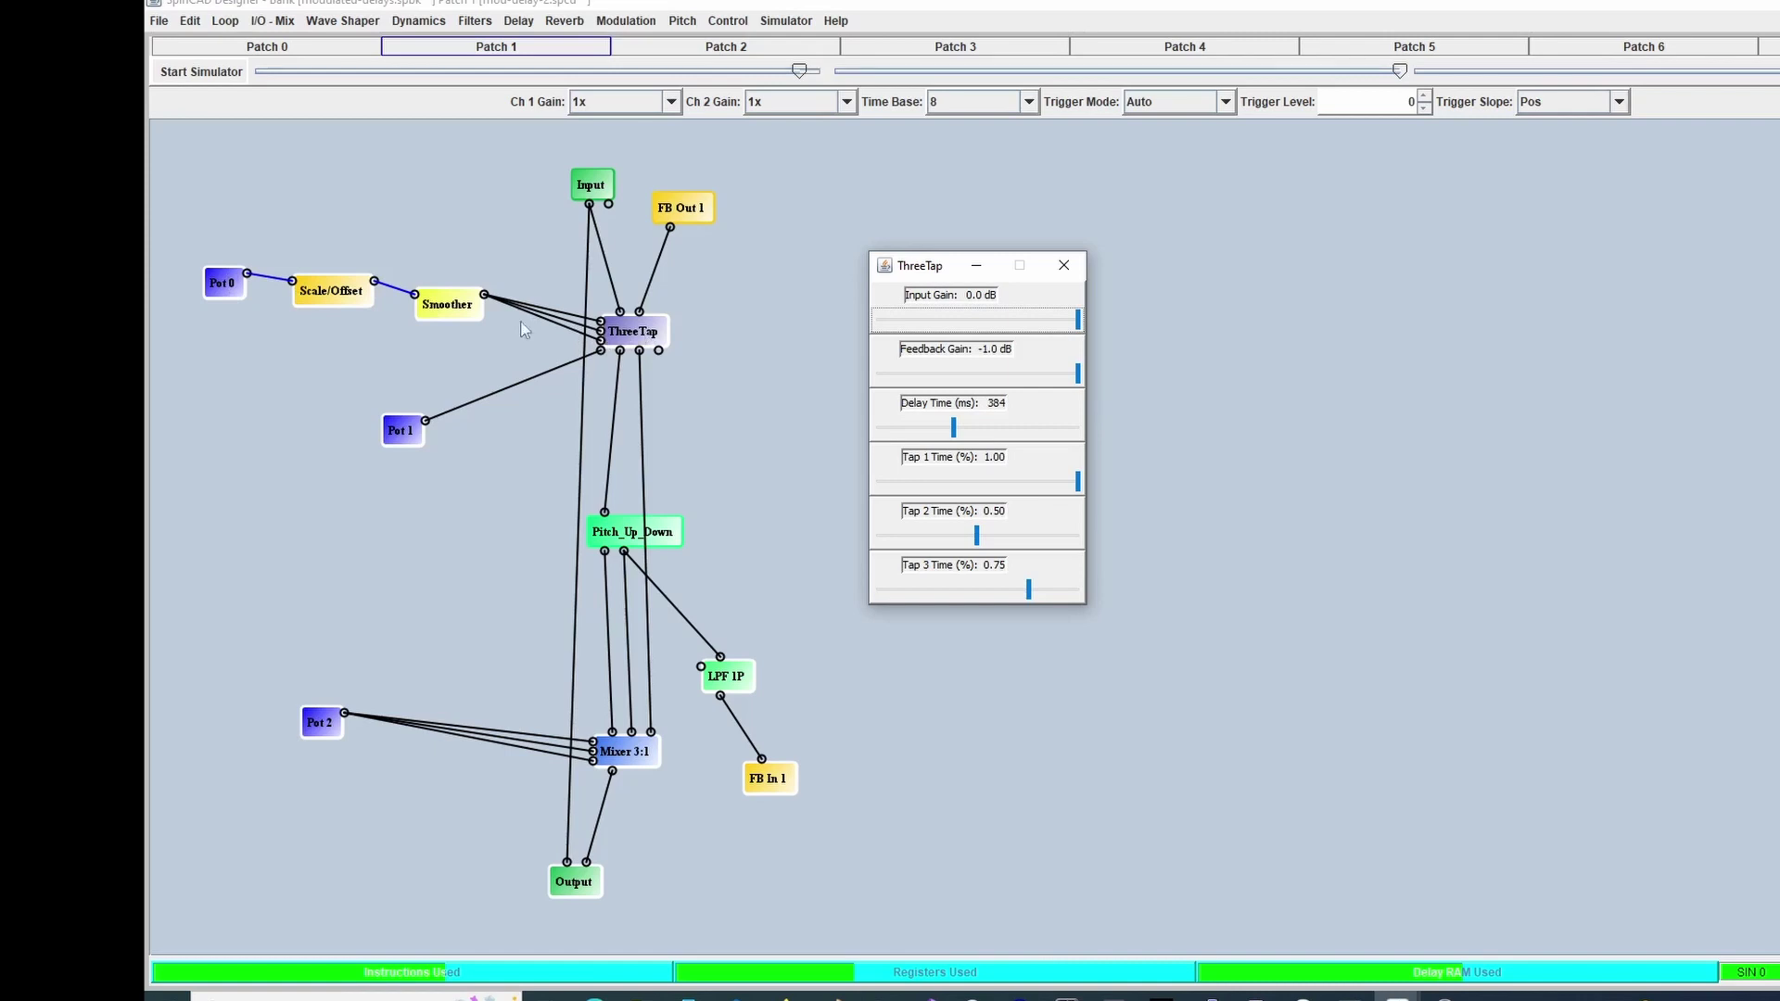
# Show the Scale/Offset control panel (output 0.27–1.00, scale 0.730, offset 0.270) on the left
pyautogui.rightClick(331, 302)
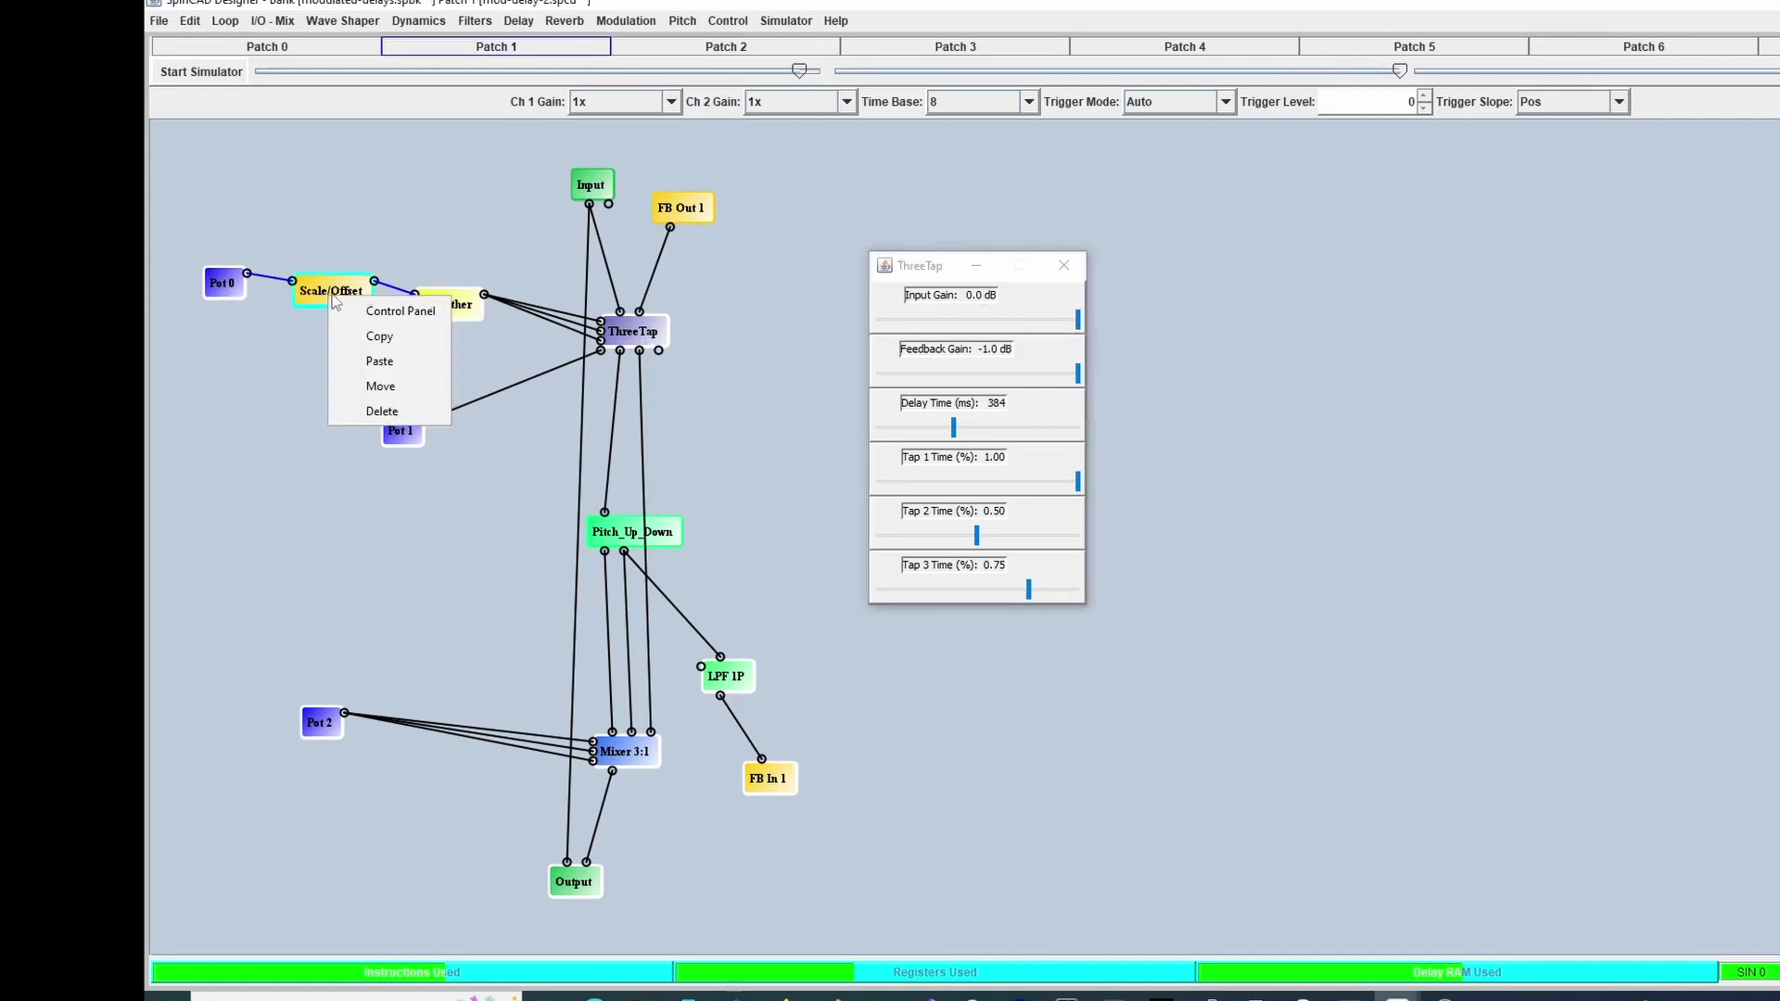
pyautogui.click(373, 313)
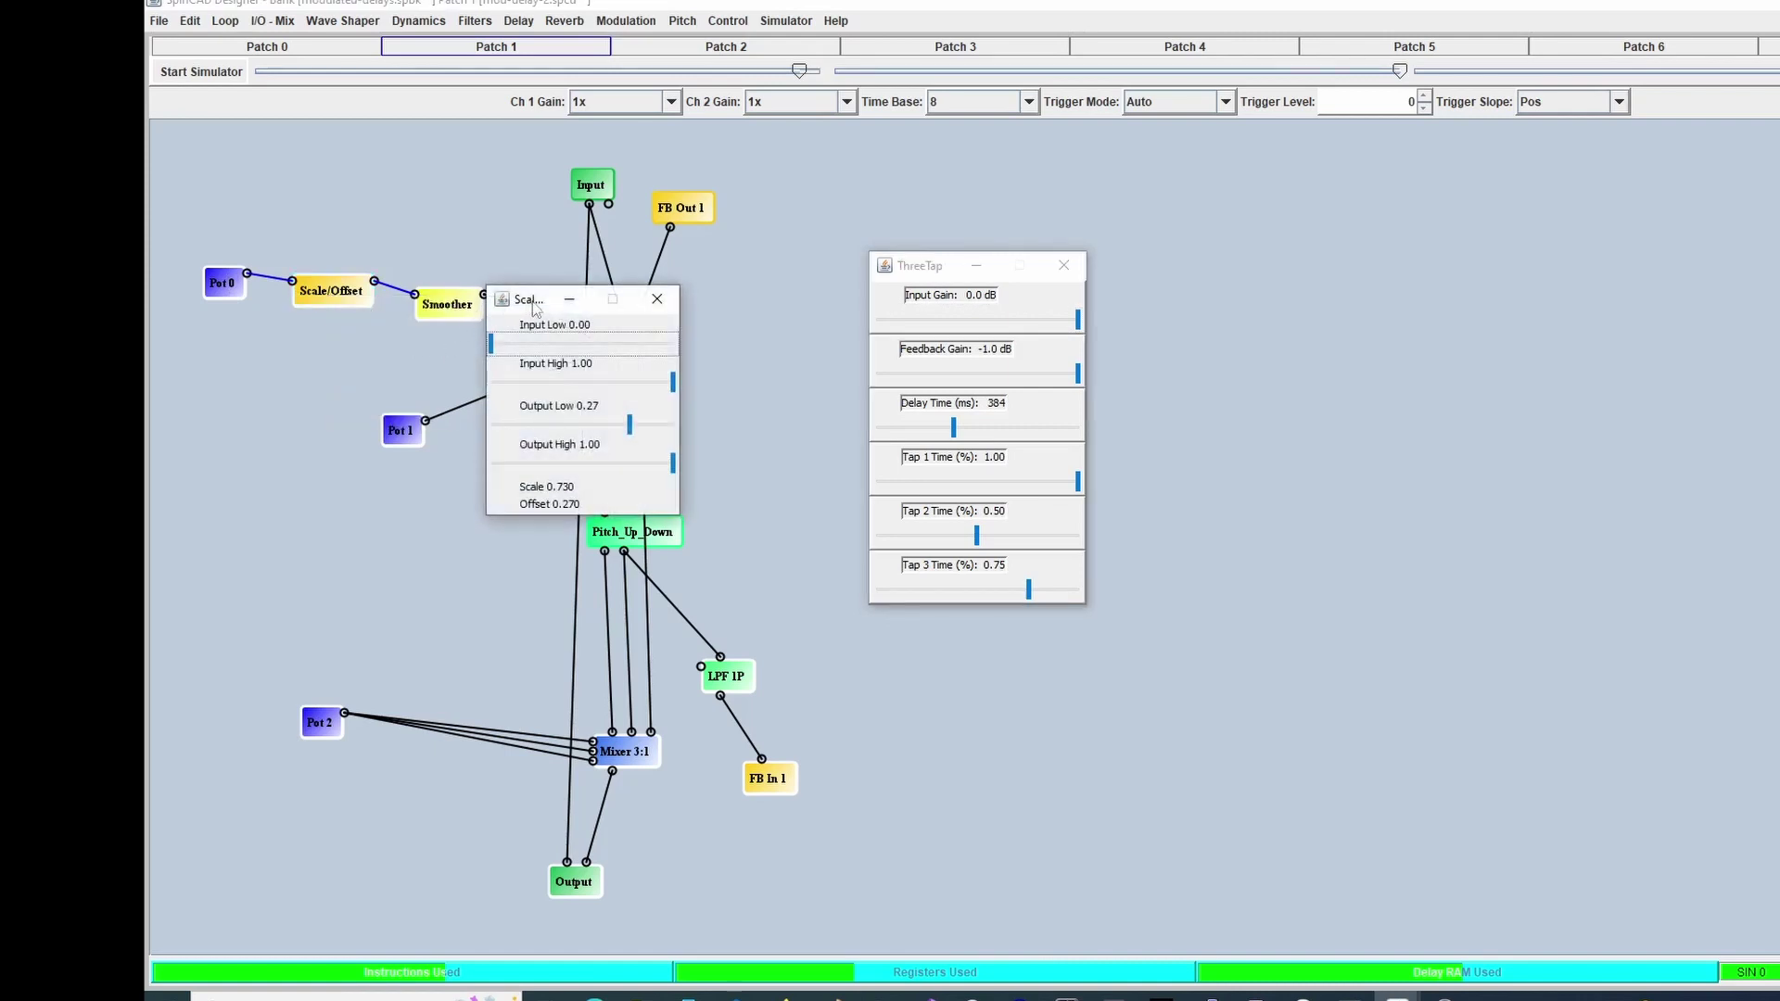
pyautogui.moveTo(535, 309); pyautogui.dragTo(225, 339)
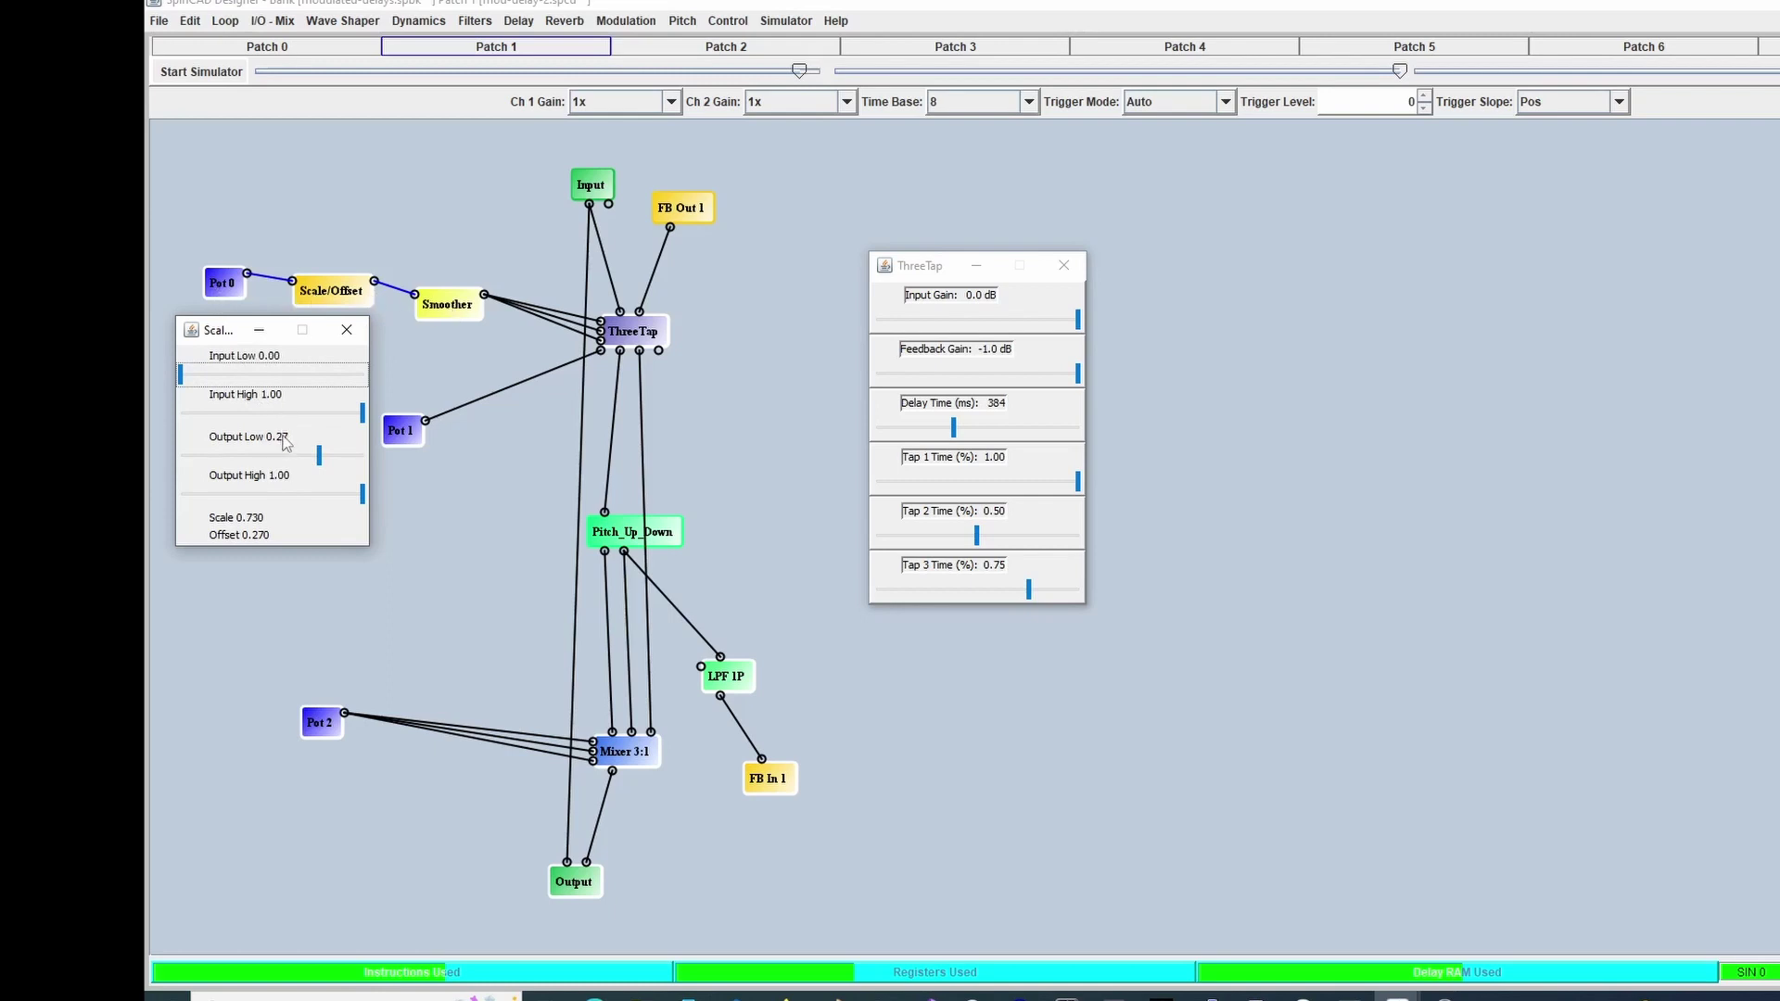
# Open the Smoother control panel and lower its frequency from 0.78 to 0.62 Hz
pyautogui.click(454, 306)
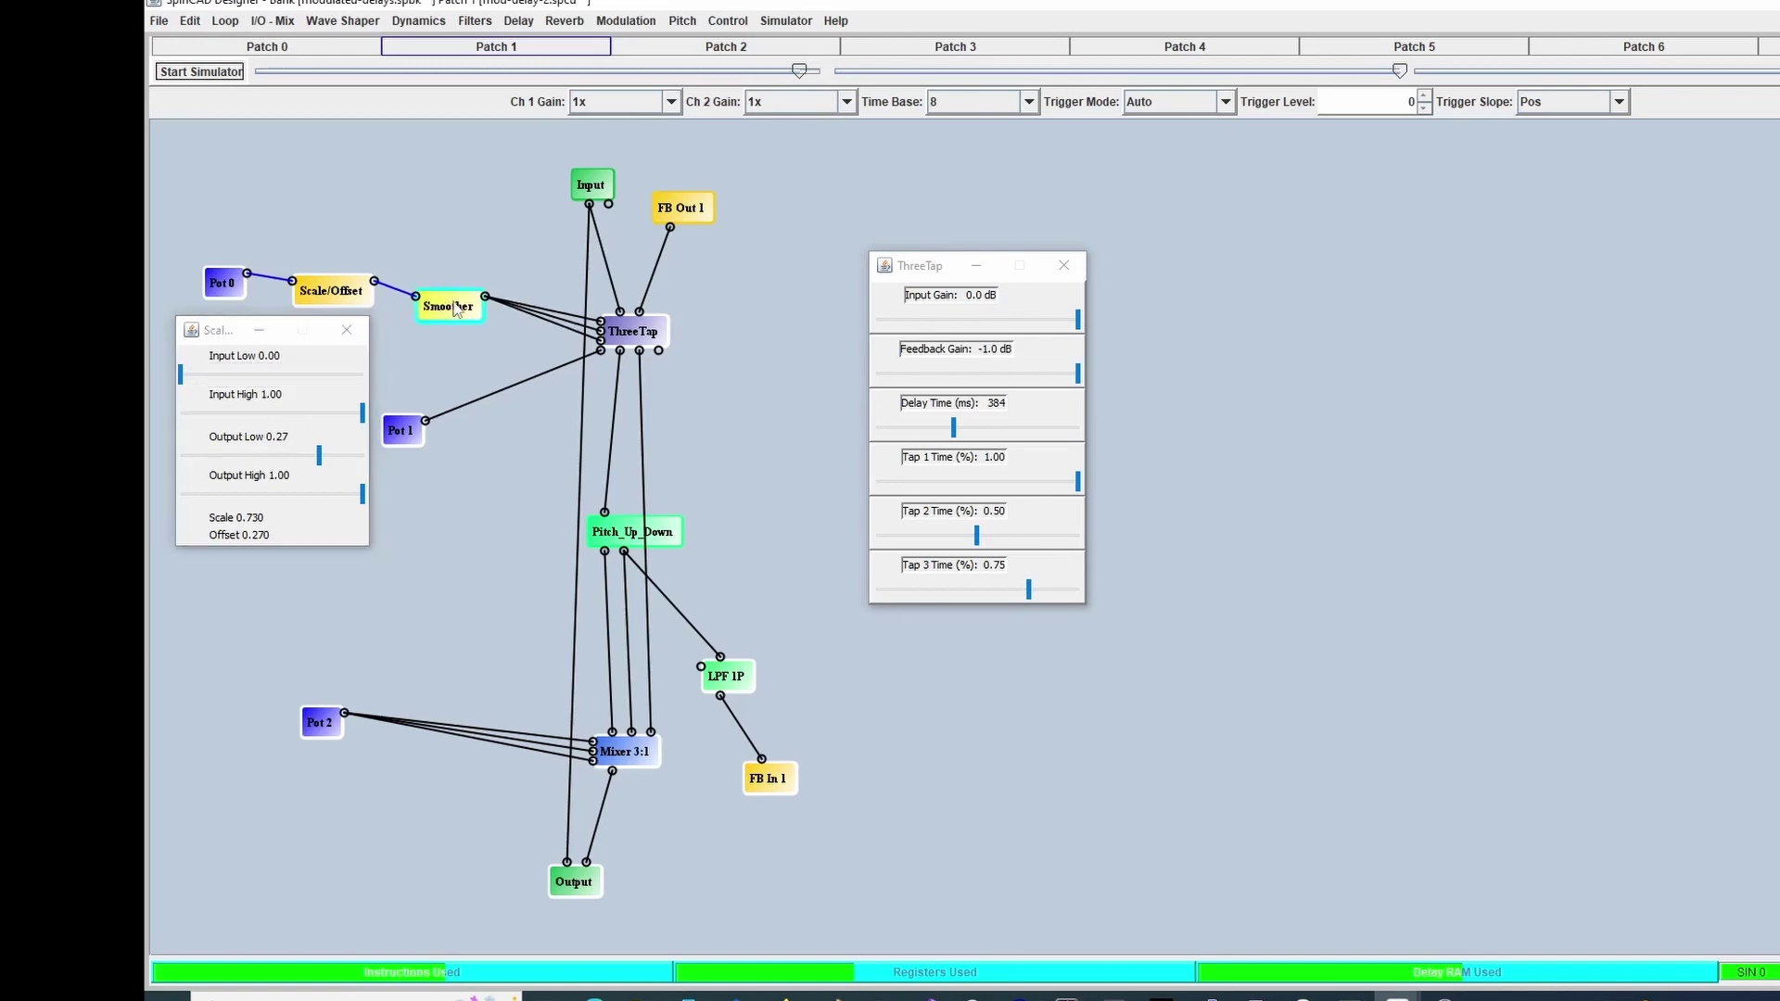
pyautogui.rightClick(458, 307)
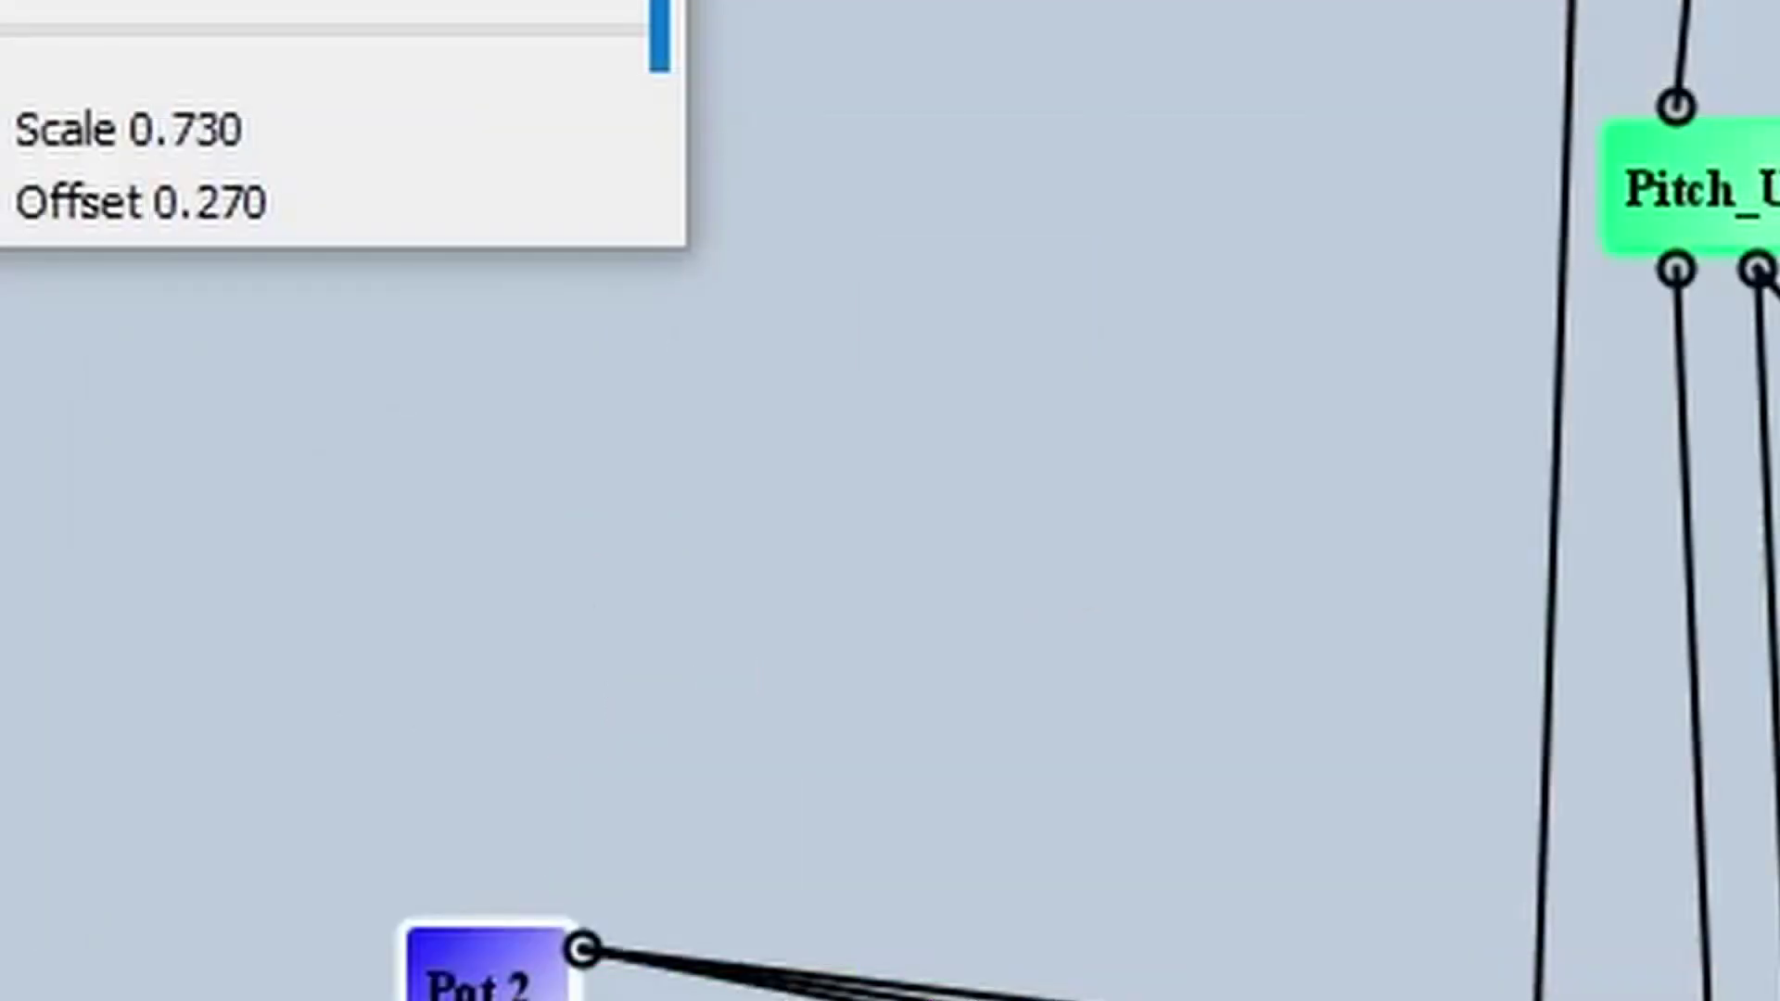
pyautogui.click(527, 314)
pyautogui.moveTo(411, 459); pyautogui.dragTo(349, 565)
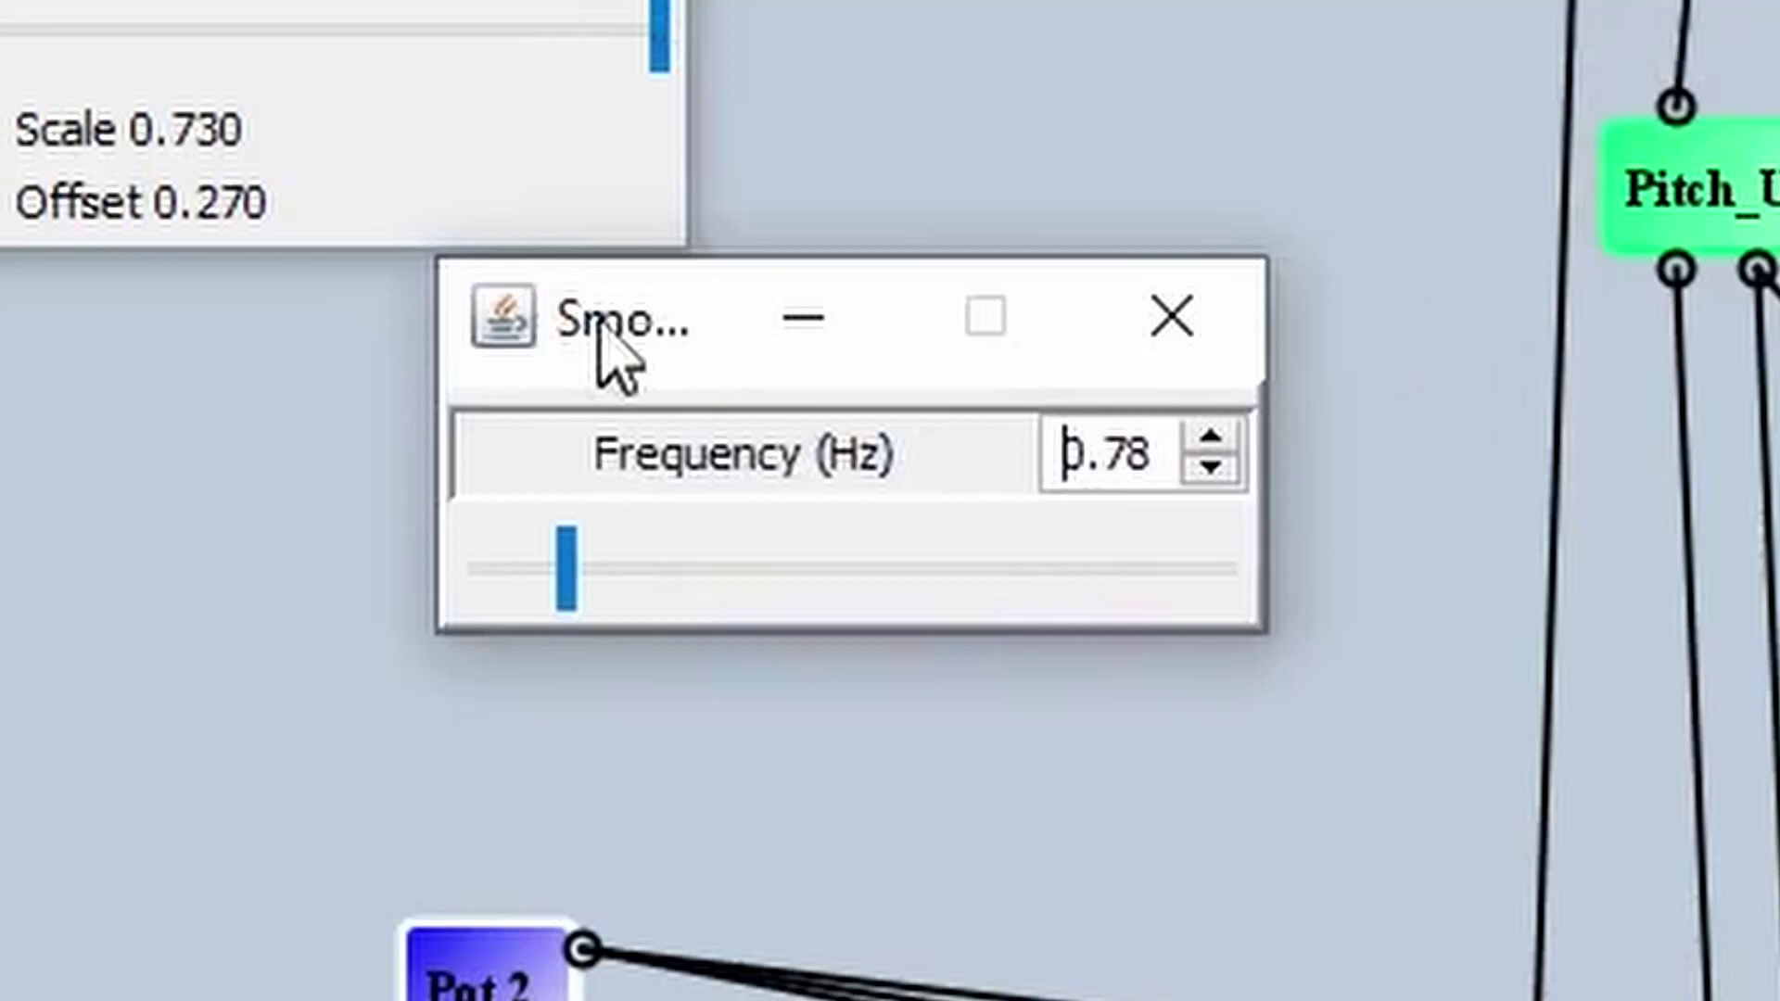
pyautogui.moveTo(598, 325); pyautogui.dragTo(578, 365)
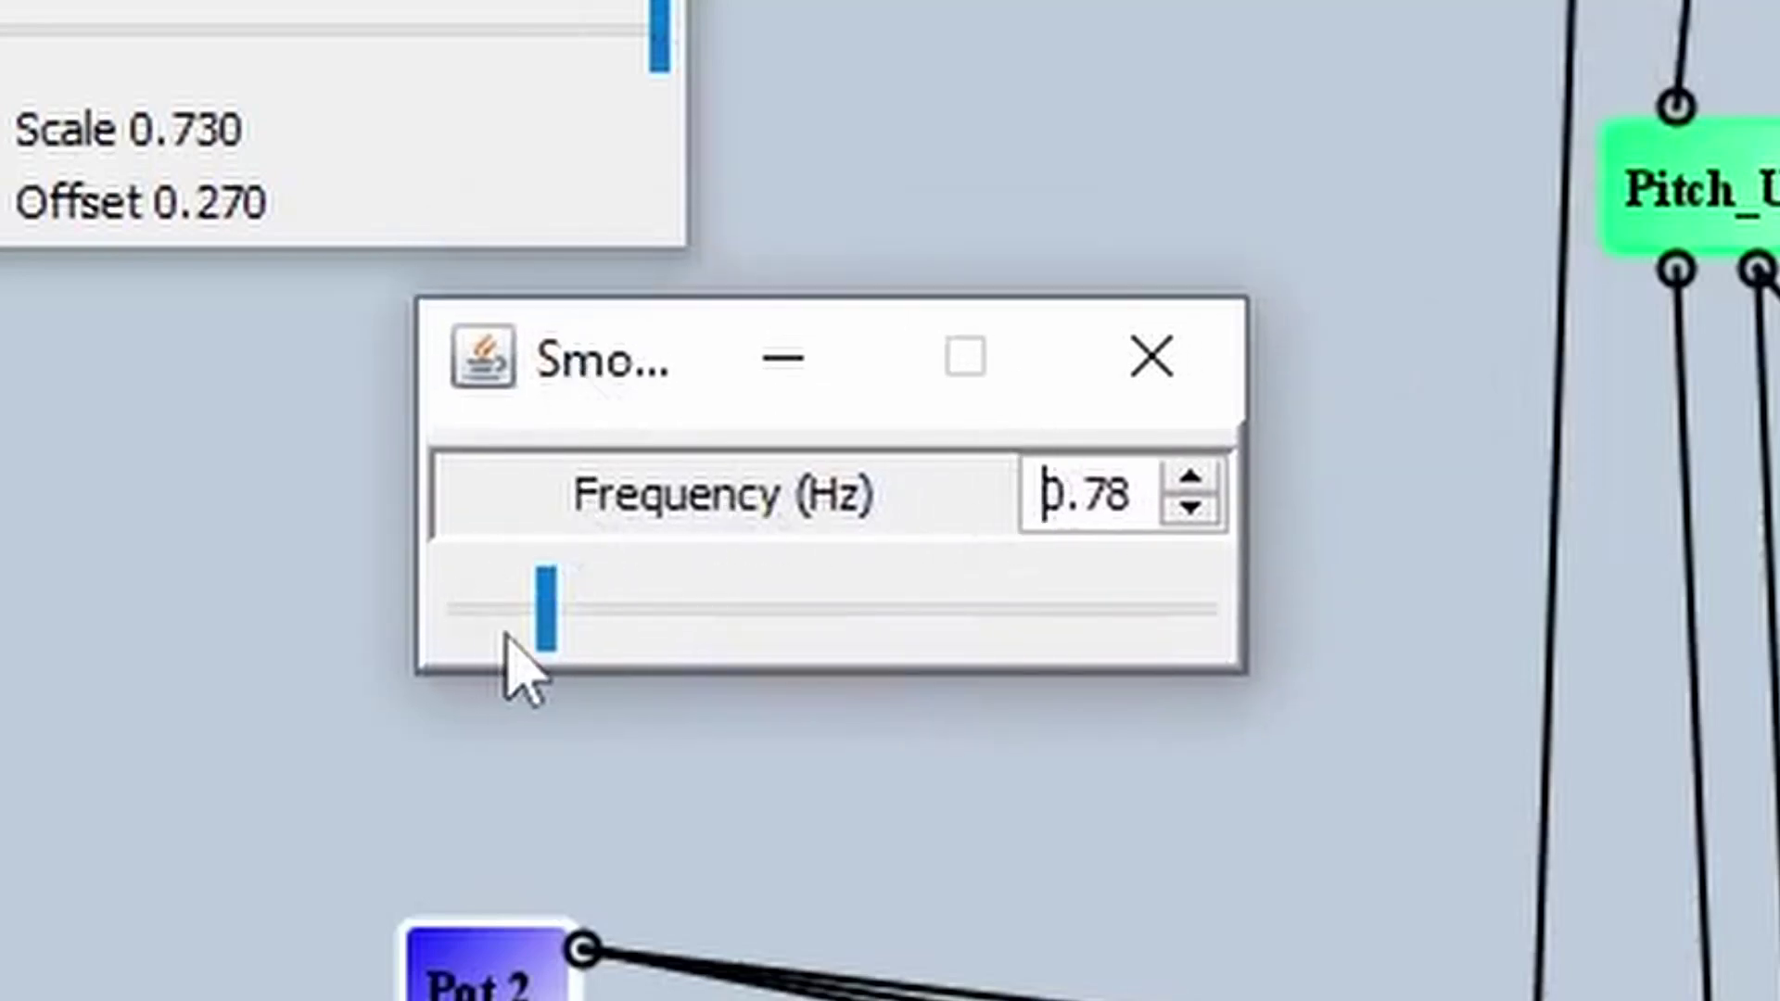
pyautogui.moveTo(545, 646); pyautogui.dragTo(573, 622)
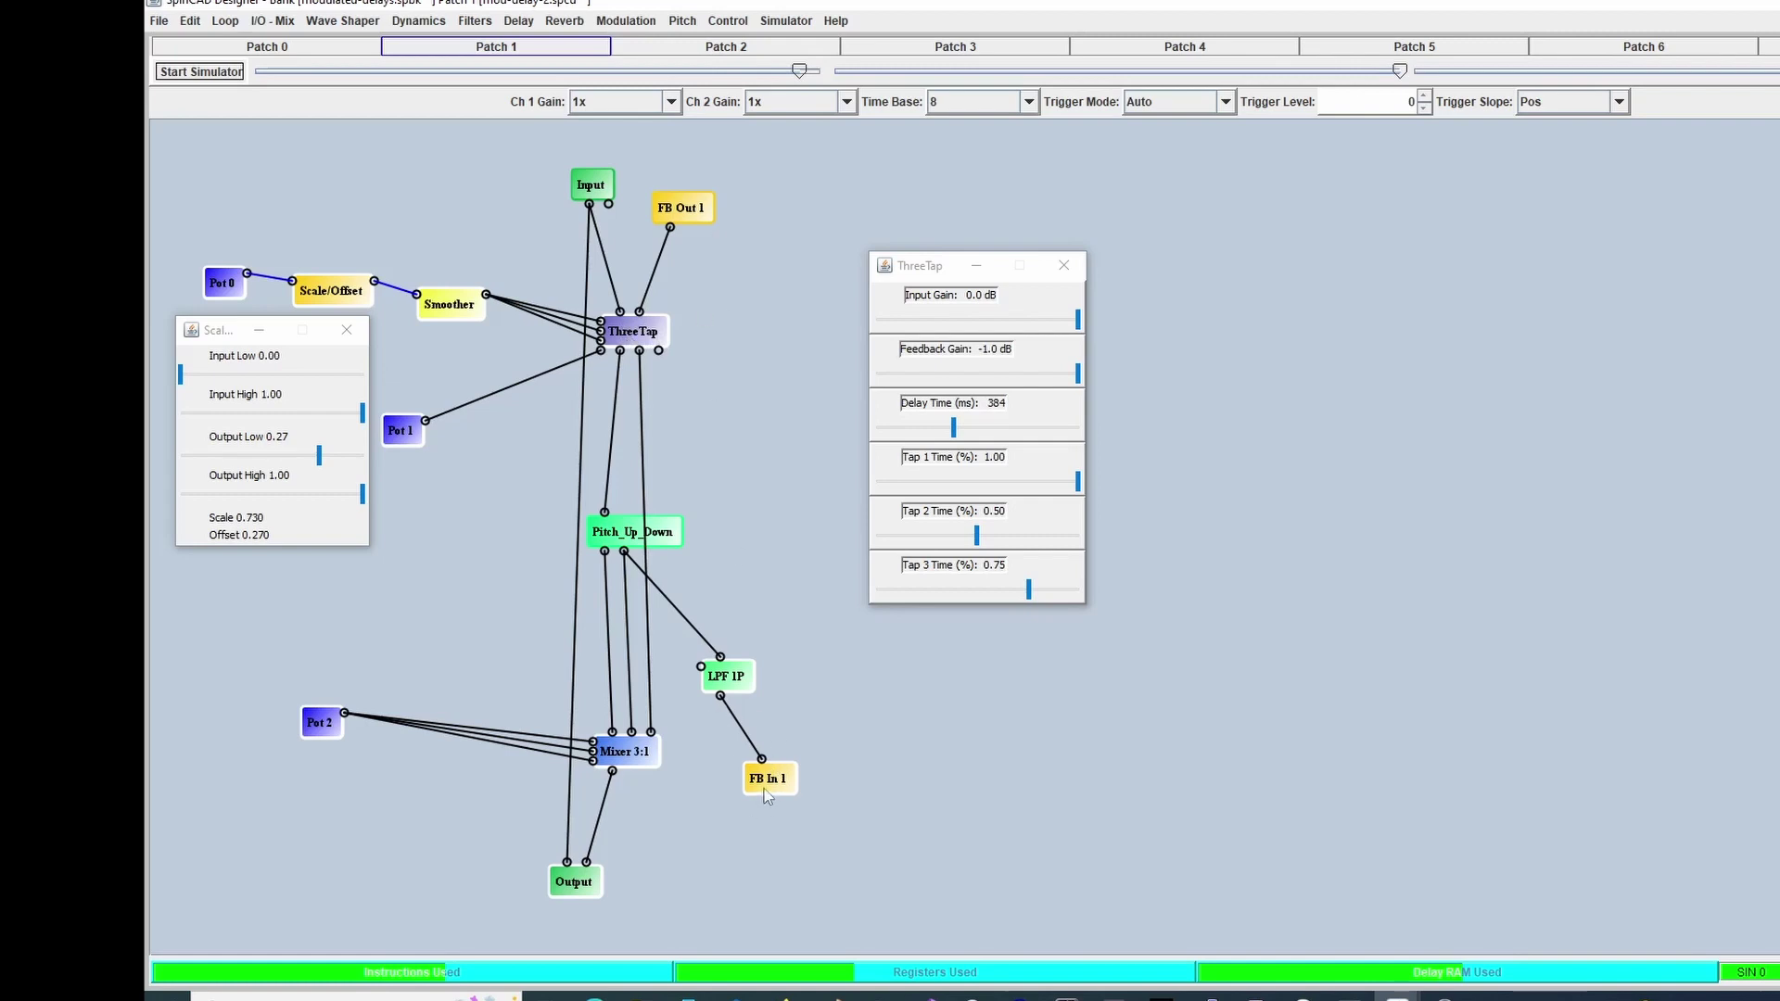
# Add an FB In/Out pair from the Loop menu, then delete both new feedback blocks
pyautogui.click(225, 22)
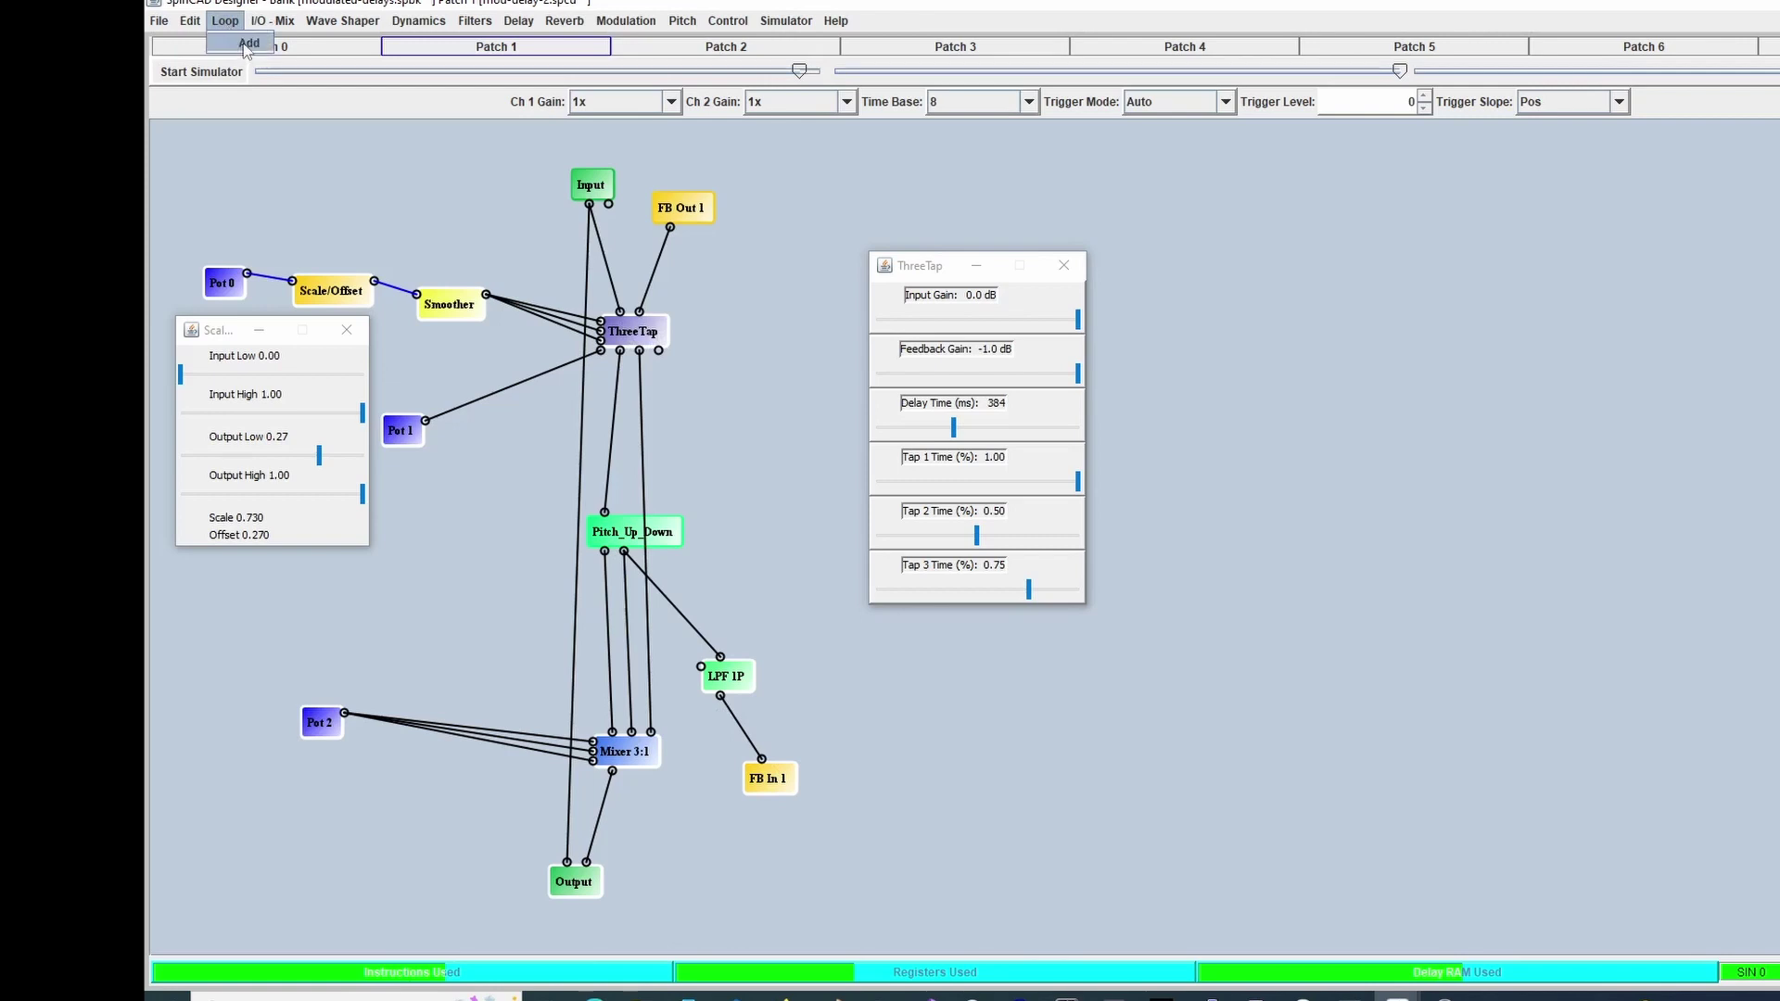
pyautogui.click(248, 44)
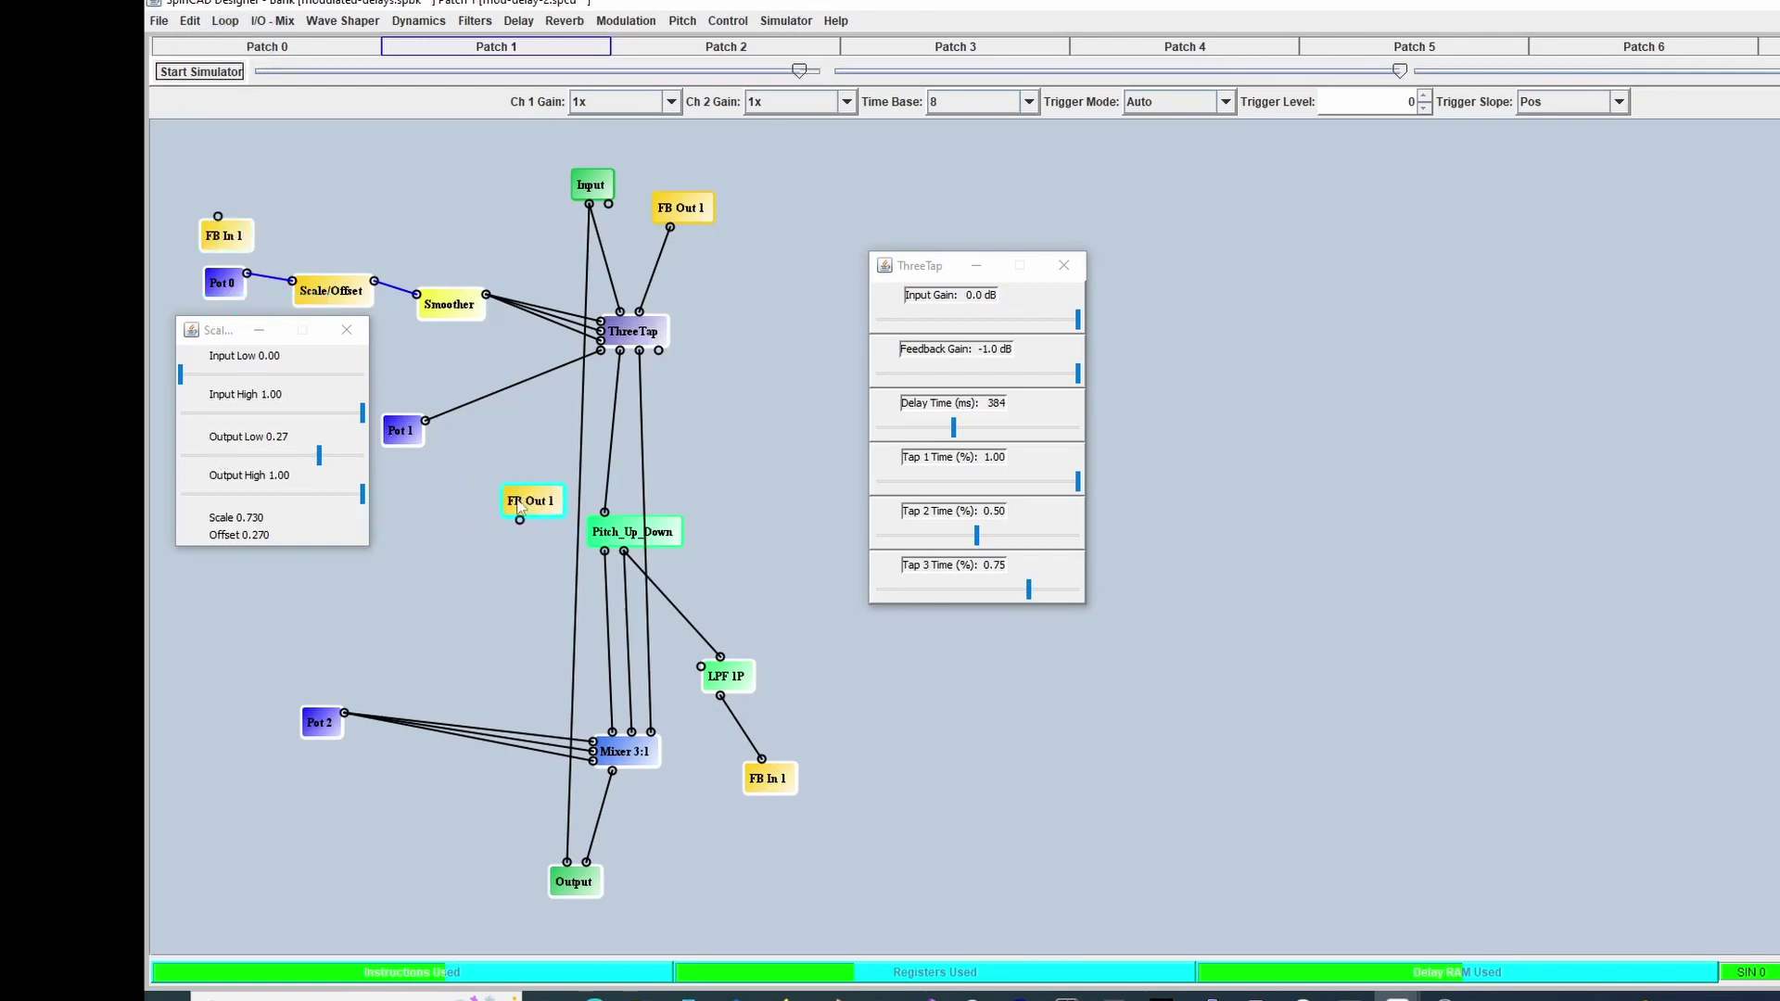
pyautogui.click(493, 493)
pyautogui.moveTo(230, 240); pyautogui.dragTo(508, 568)
pyautogui.moveTo(460, 446); pyautogui.dragTo(558, 615)
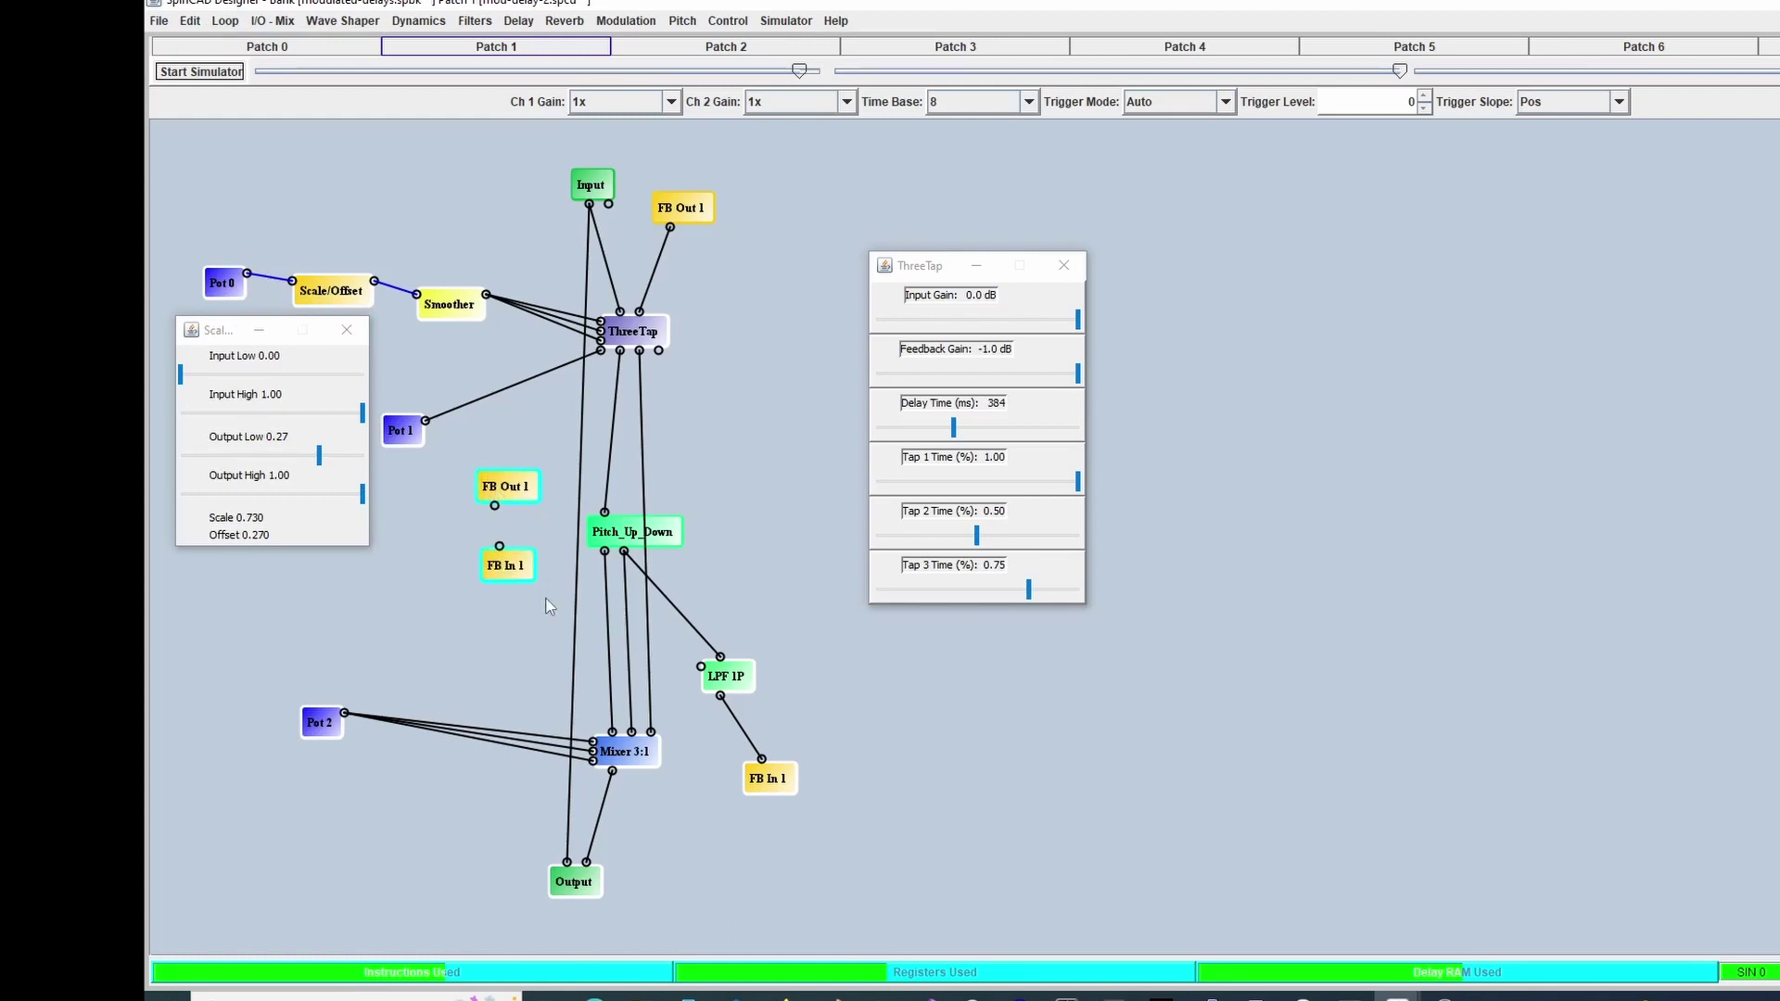
pyautogui.press('Delete')
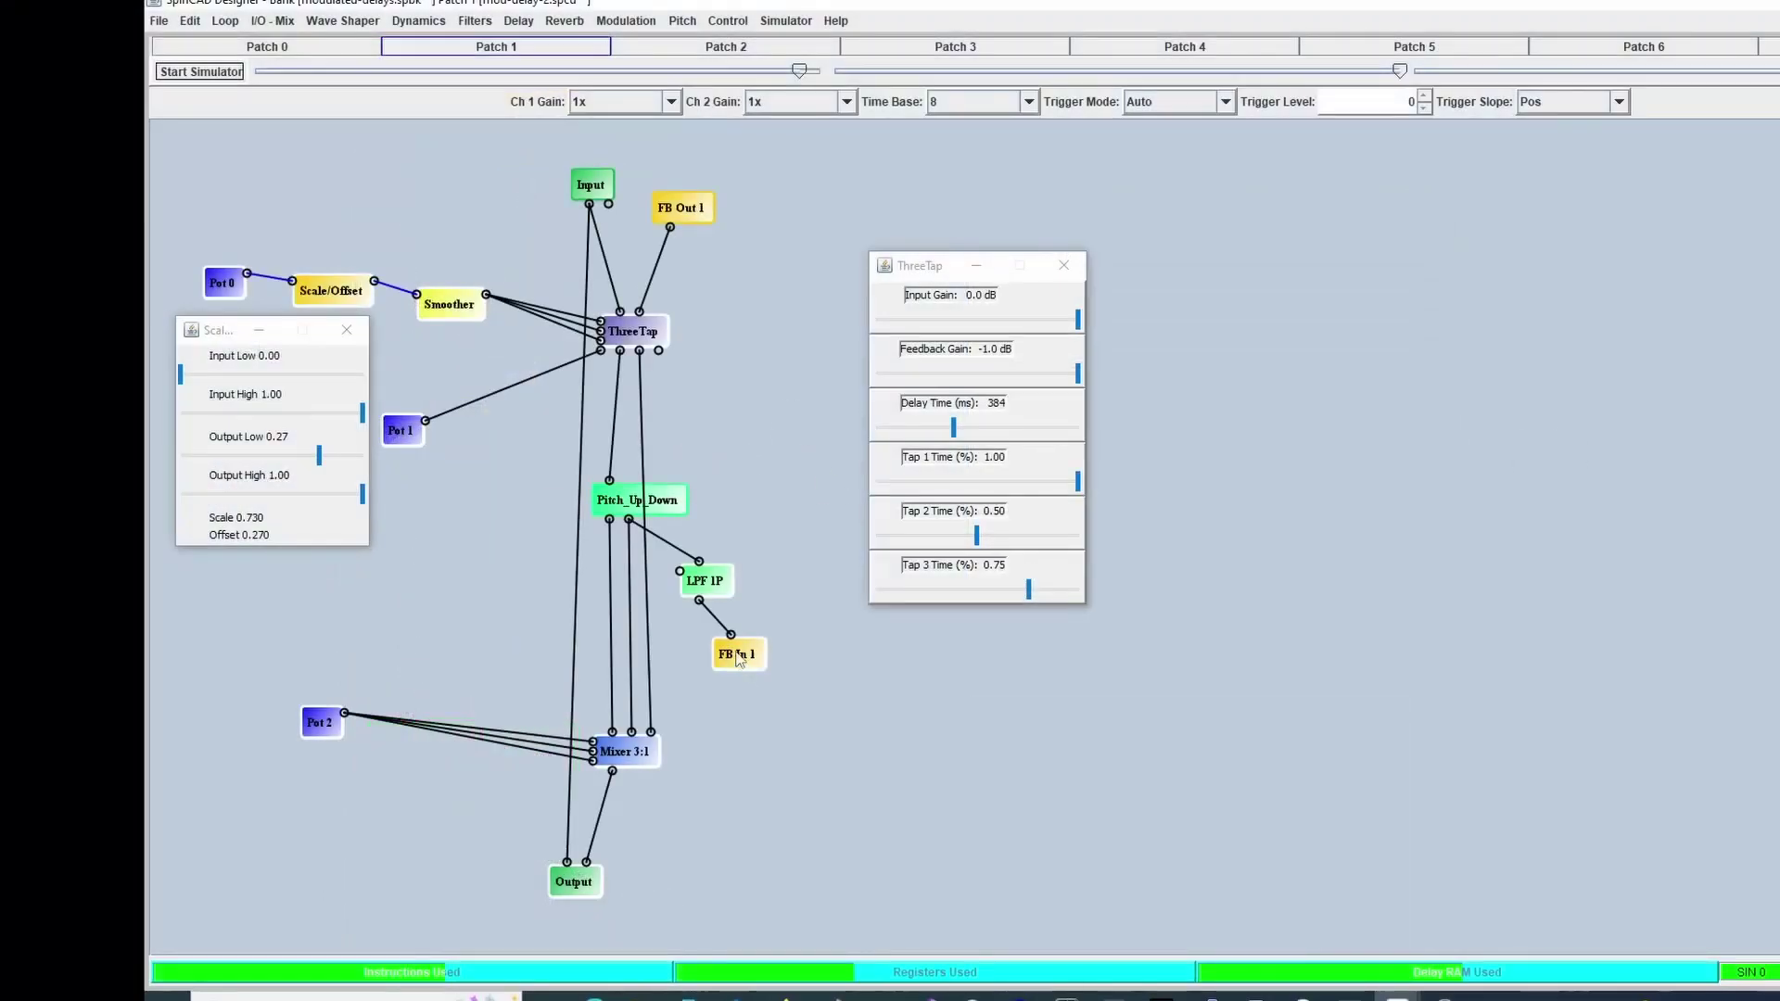
# Show the LPF 1P control panel at 1698.2 Hz below the ThreeTap panel
pyautogui.rightClick(706, 590)
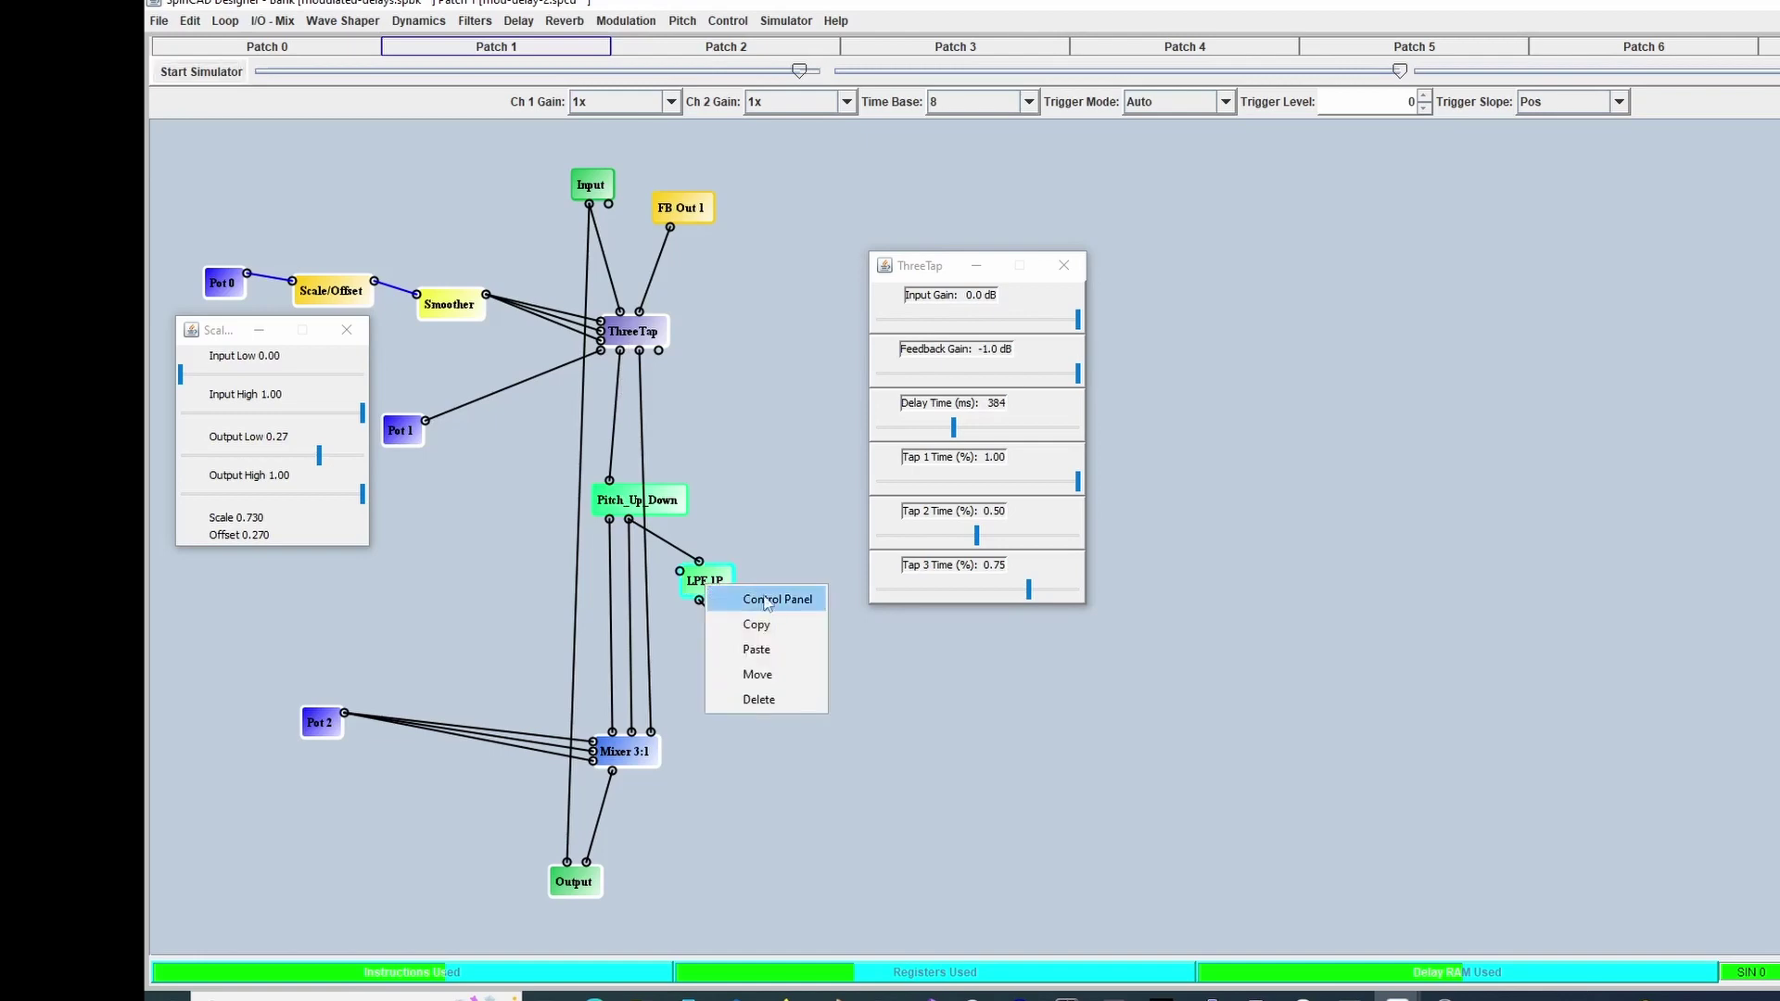
pyautogui.click(769, 590)
pyautogui.moveTo(822, 535); pyautogui.dragTo(891, 633)
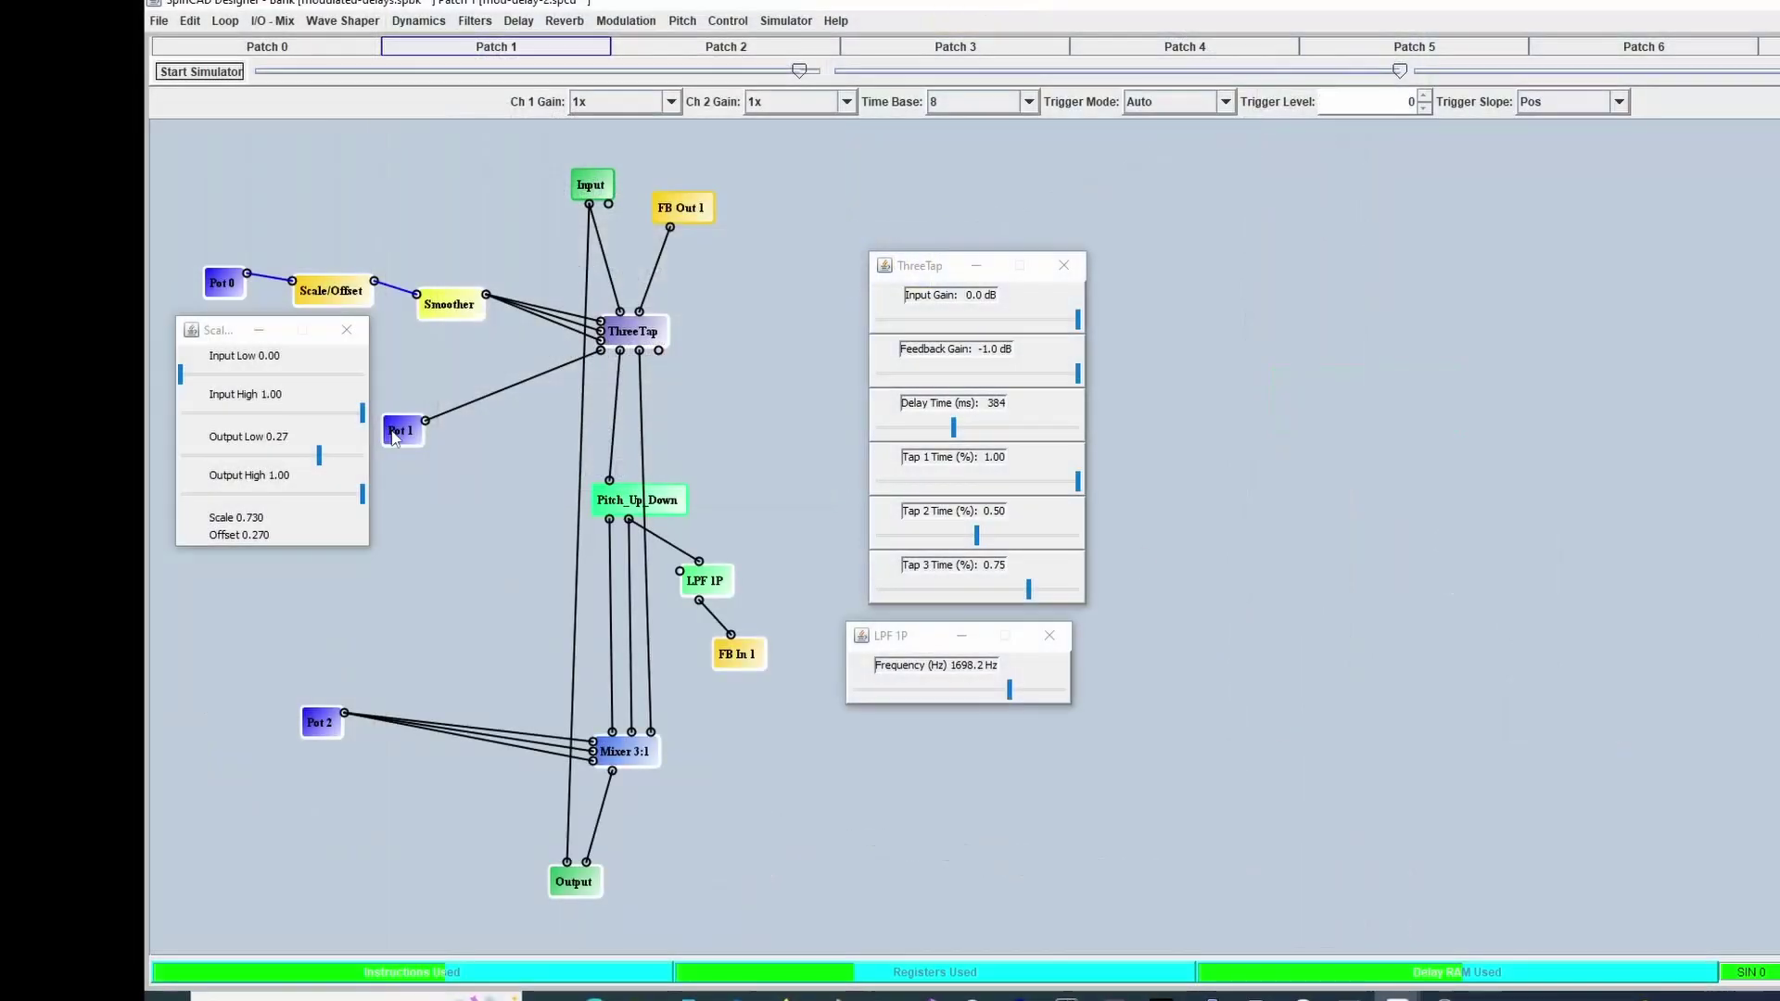
# Nudge the Pot 0 and Pot 1 blocks, lower the Scale/Offset panel, and minimize the pot
pyautogui.moveTo(394, 438); pyautogui.dragTo(401, 439)
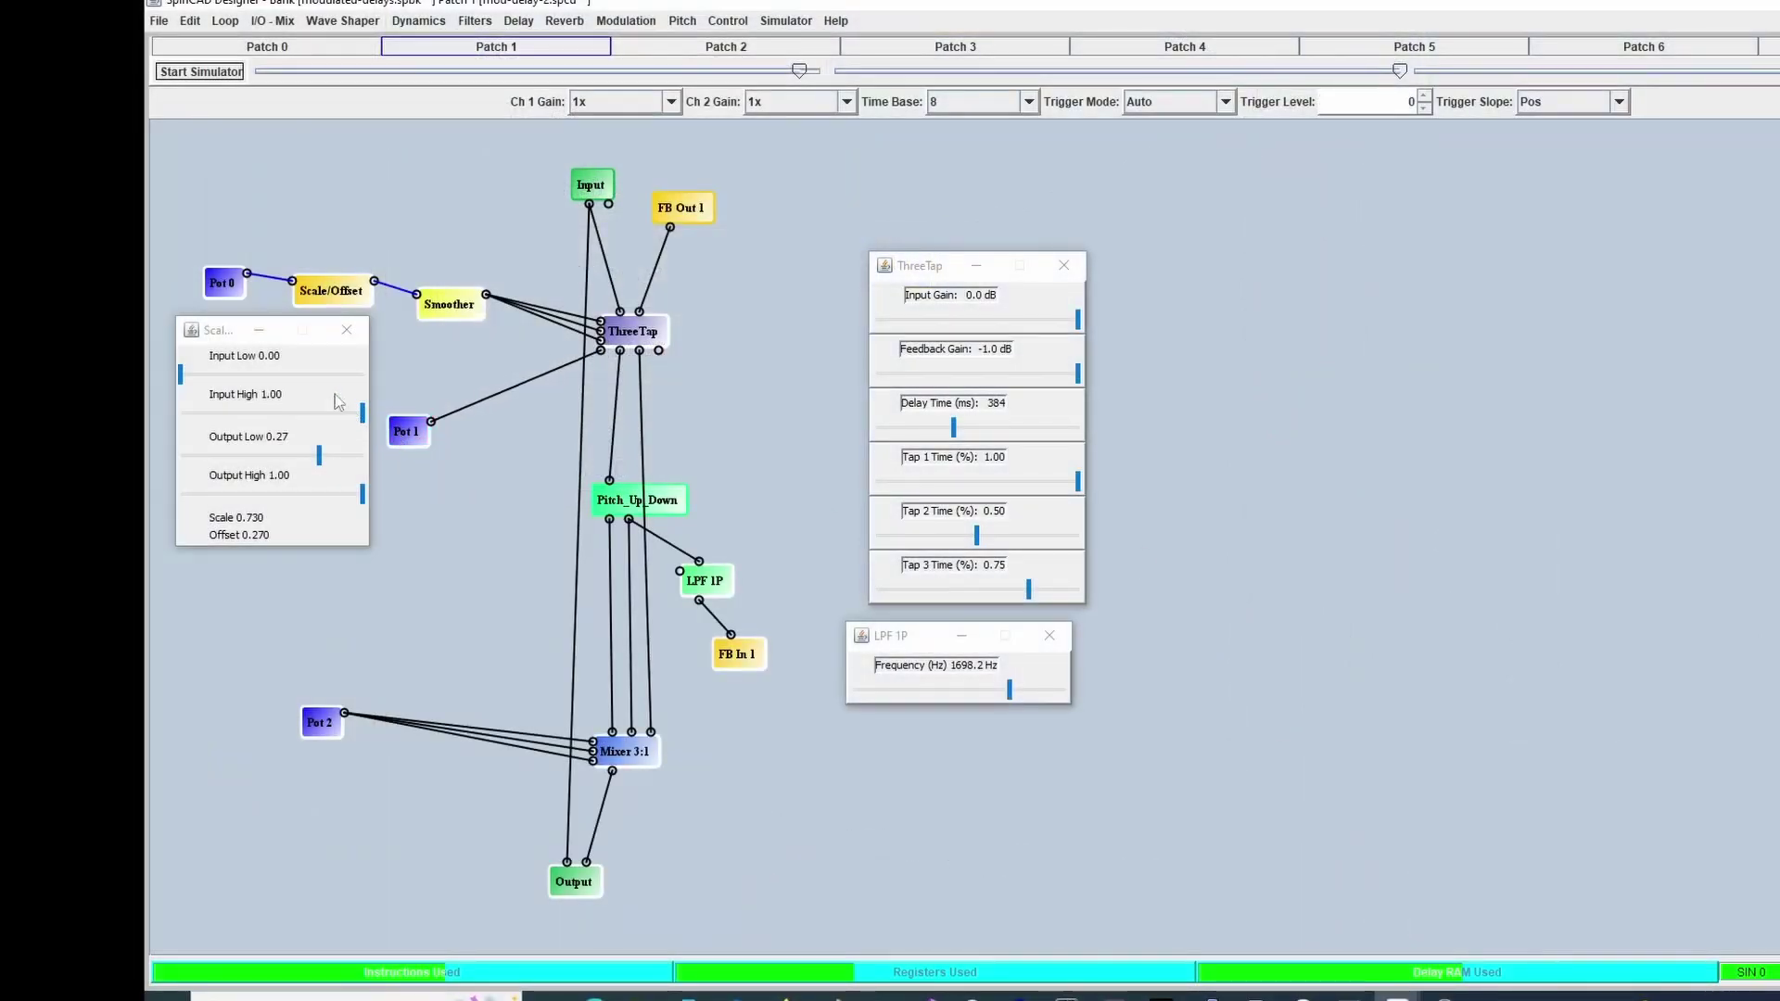
pyautogui.moveTo(232, 297); pyautogui.dragTo(232, 296)
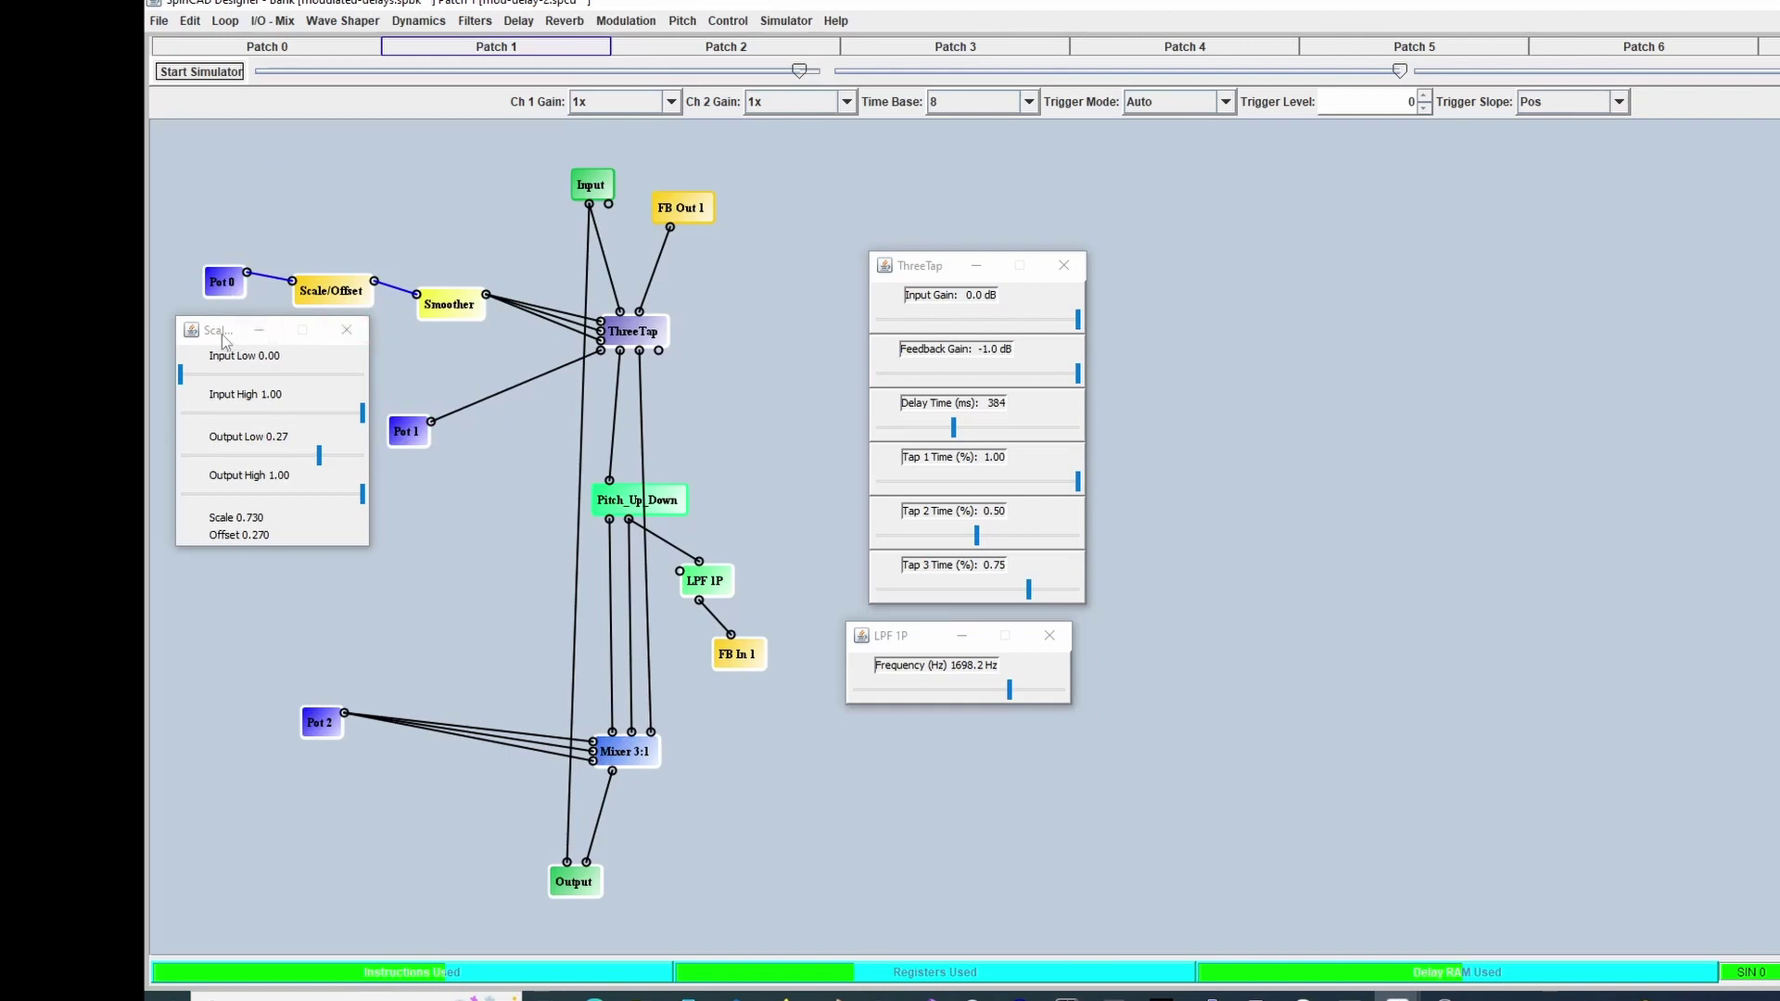
pyautogui.moveTo(223, 334); pyautogui.dragTo(226, 439)
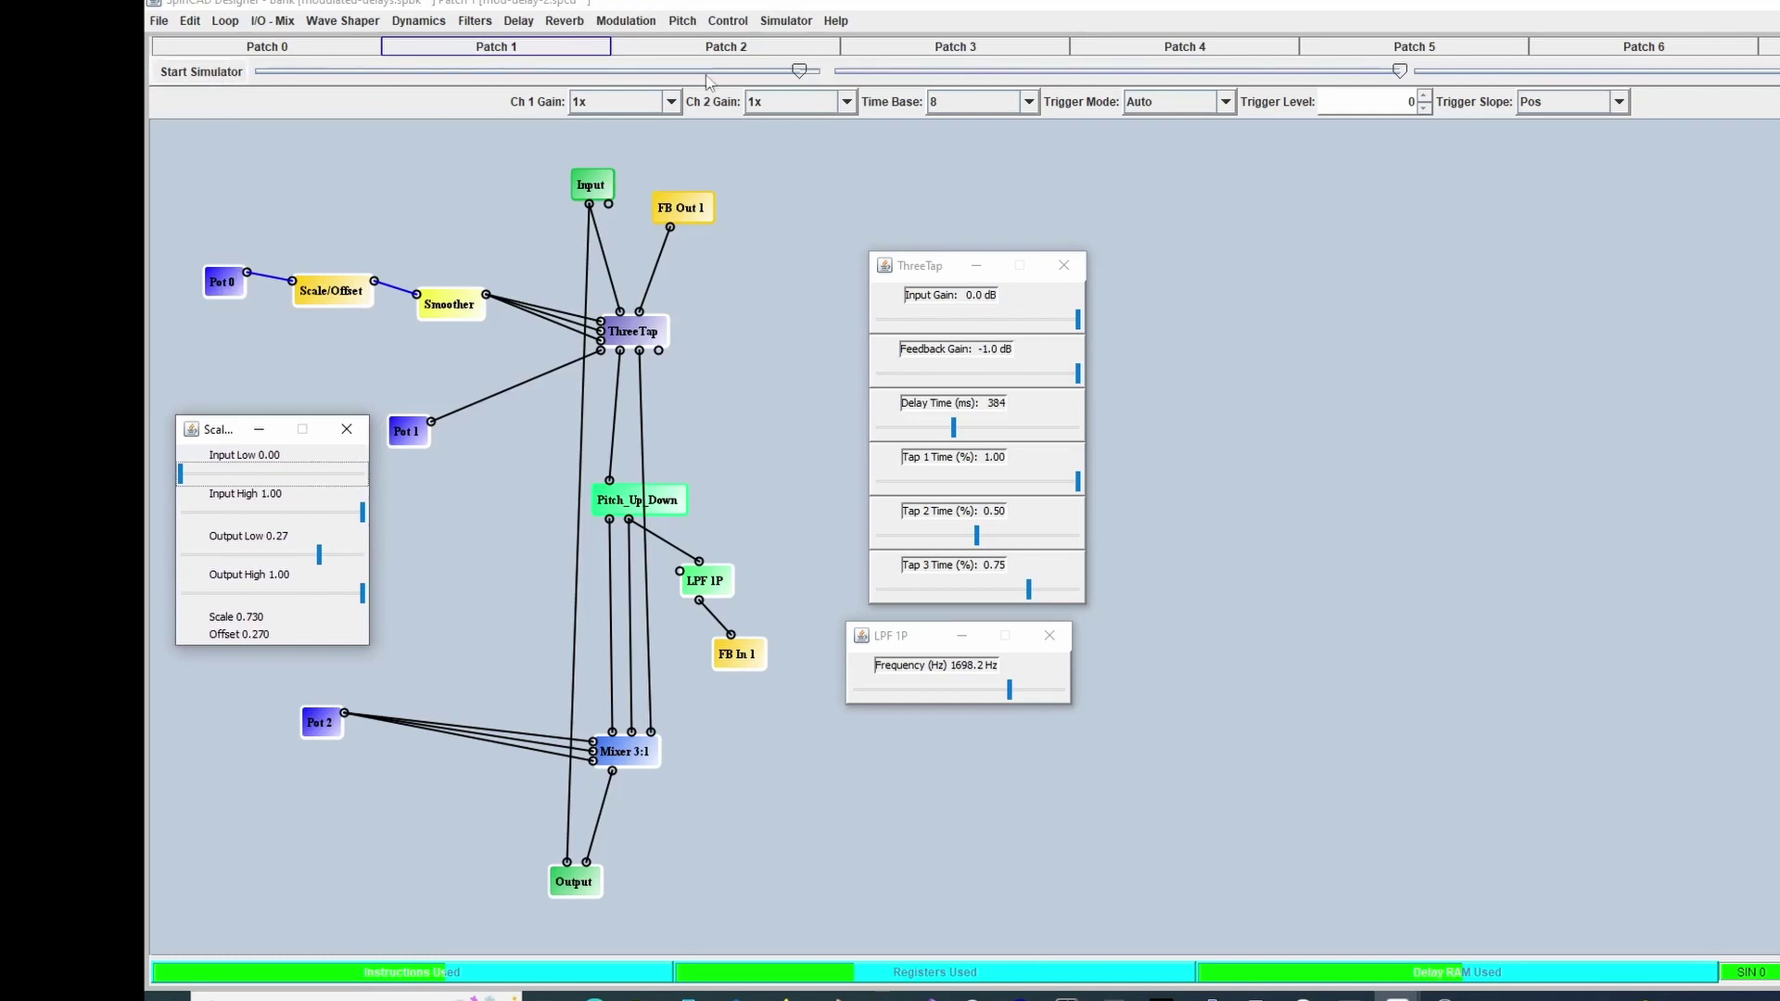
pyautogui.click(1613, 88)
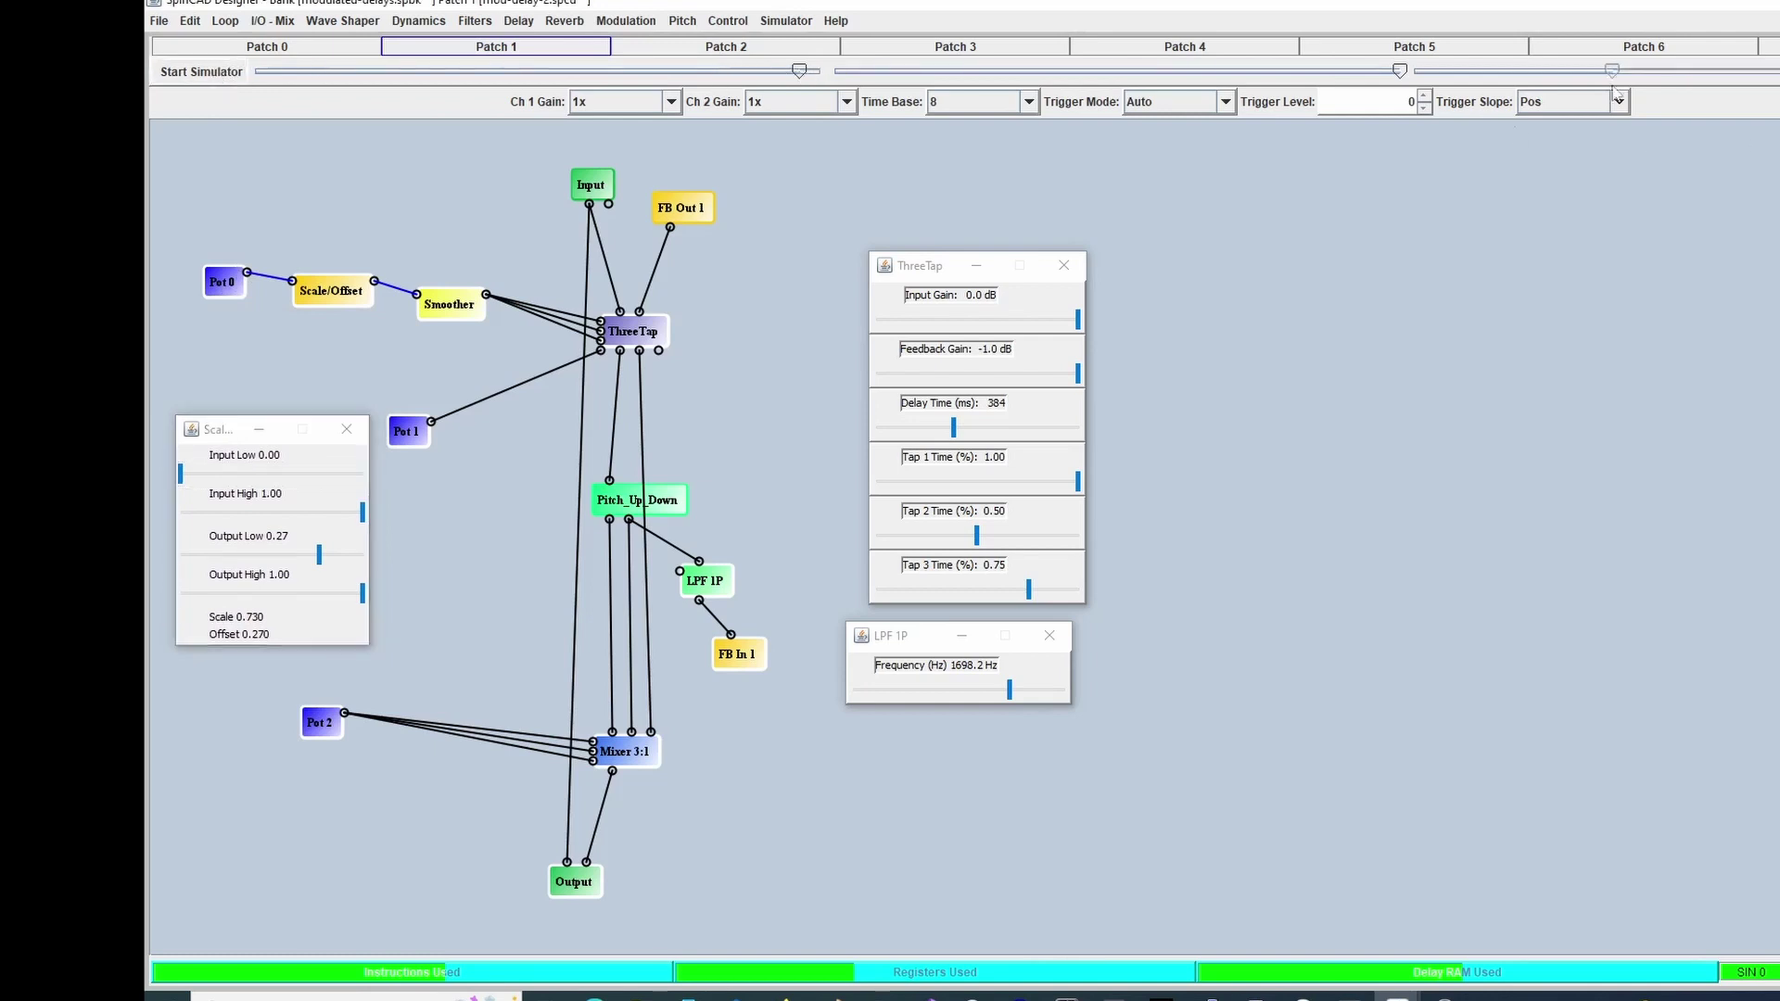
pyautogui.moveTo(1400, 74); pyautogui.dragTo(195, 106)
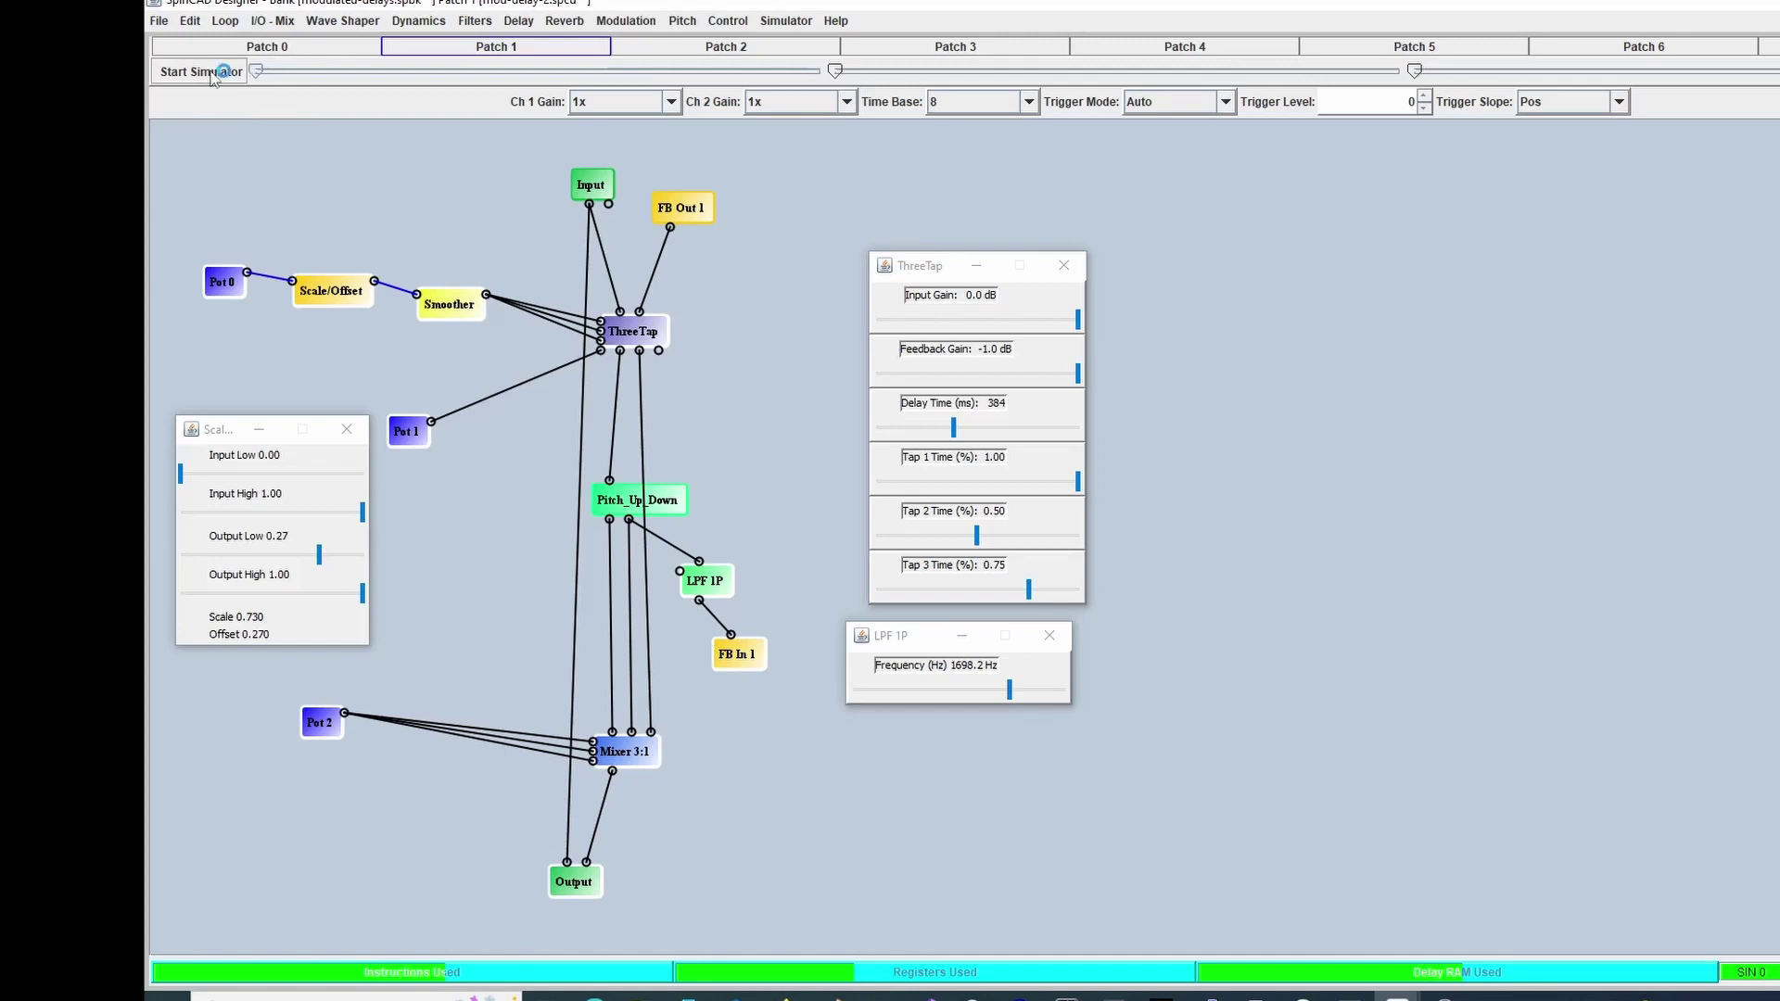
# Start the simulator and turn up the third and second pot controls
pyautogui.click(213, 73)
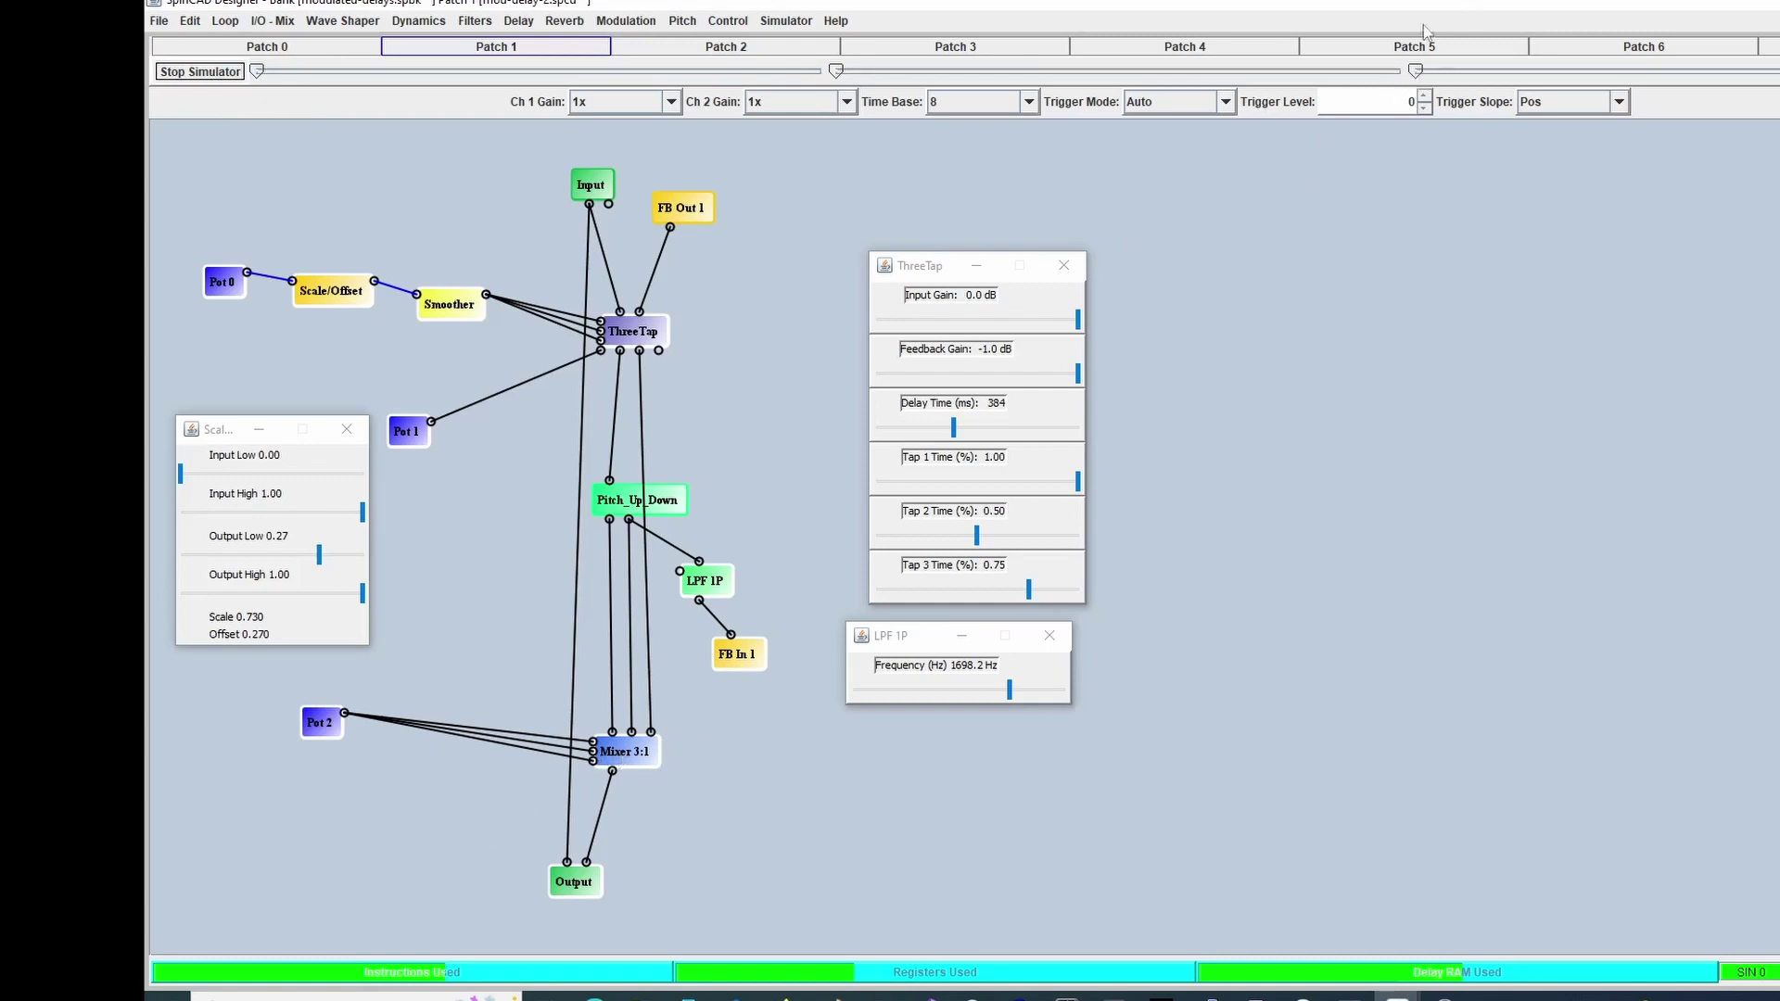
pyautogui.moveTo(1421, 75); pyautogui.dragTo(1658, 82)
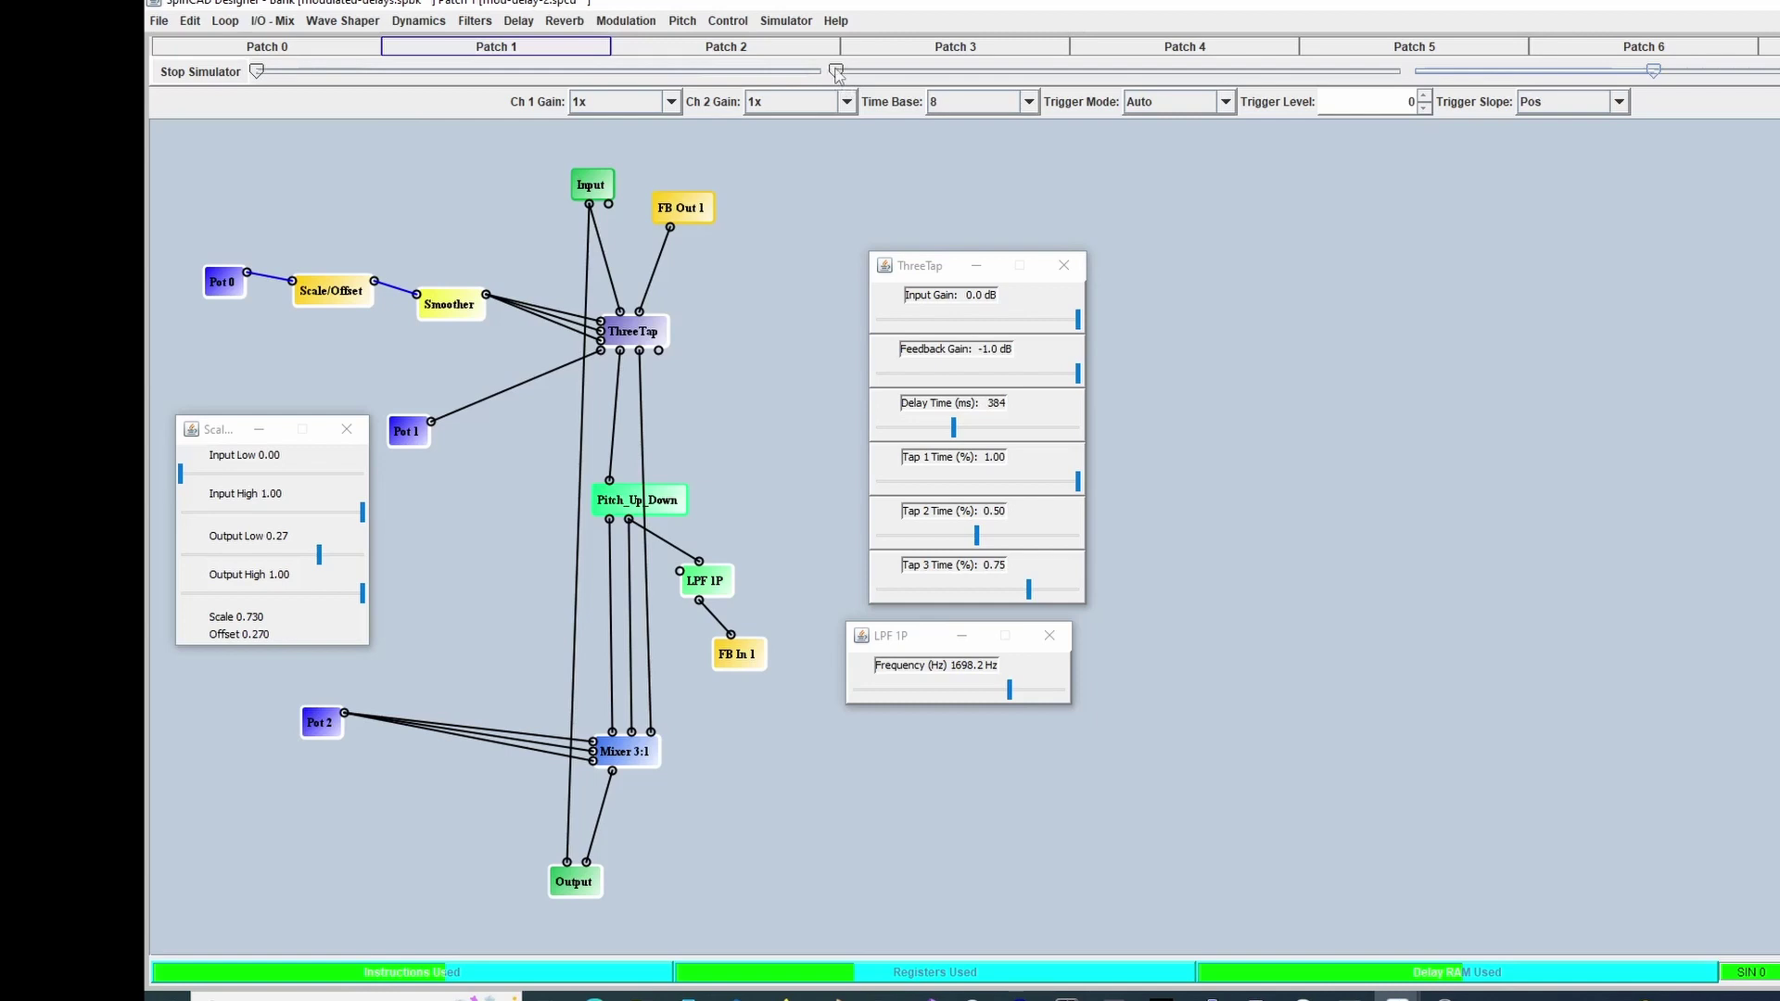
pyautogui.moveTo(836, 74); pyautogui.dragTo(1374, 82)
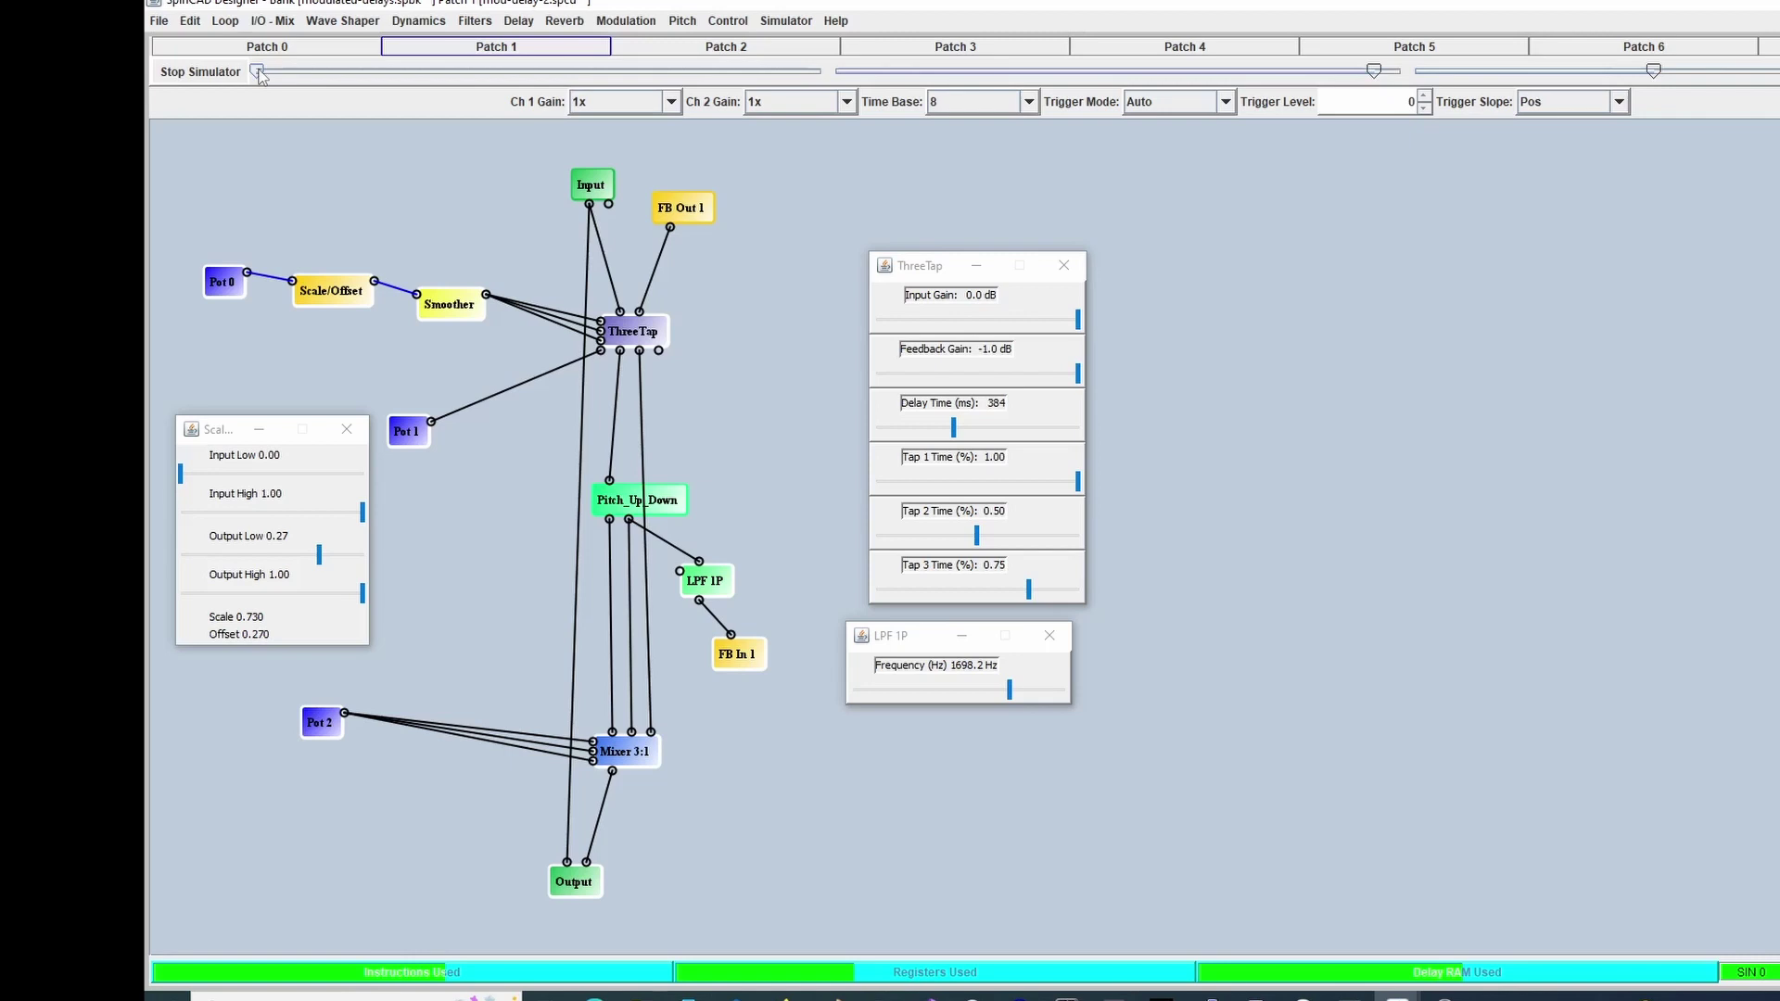
# Slide the first pot control up while auditioning, then stop the simulator
pyautogui.moveTo(260, 76); pyautogui.dragTo(827, 93)
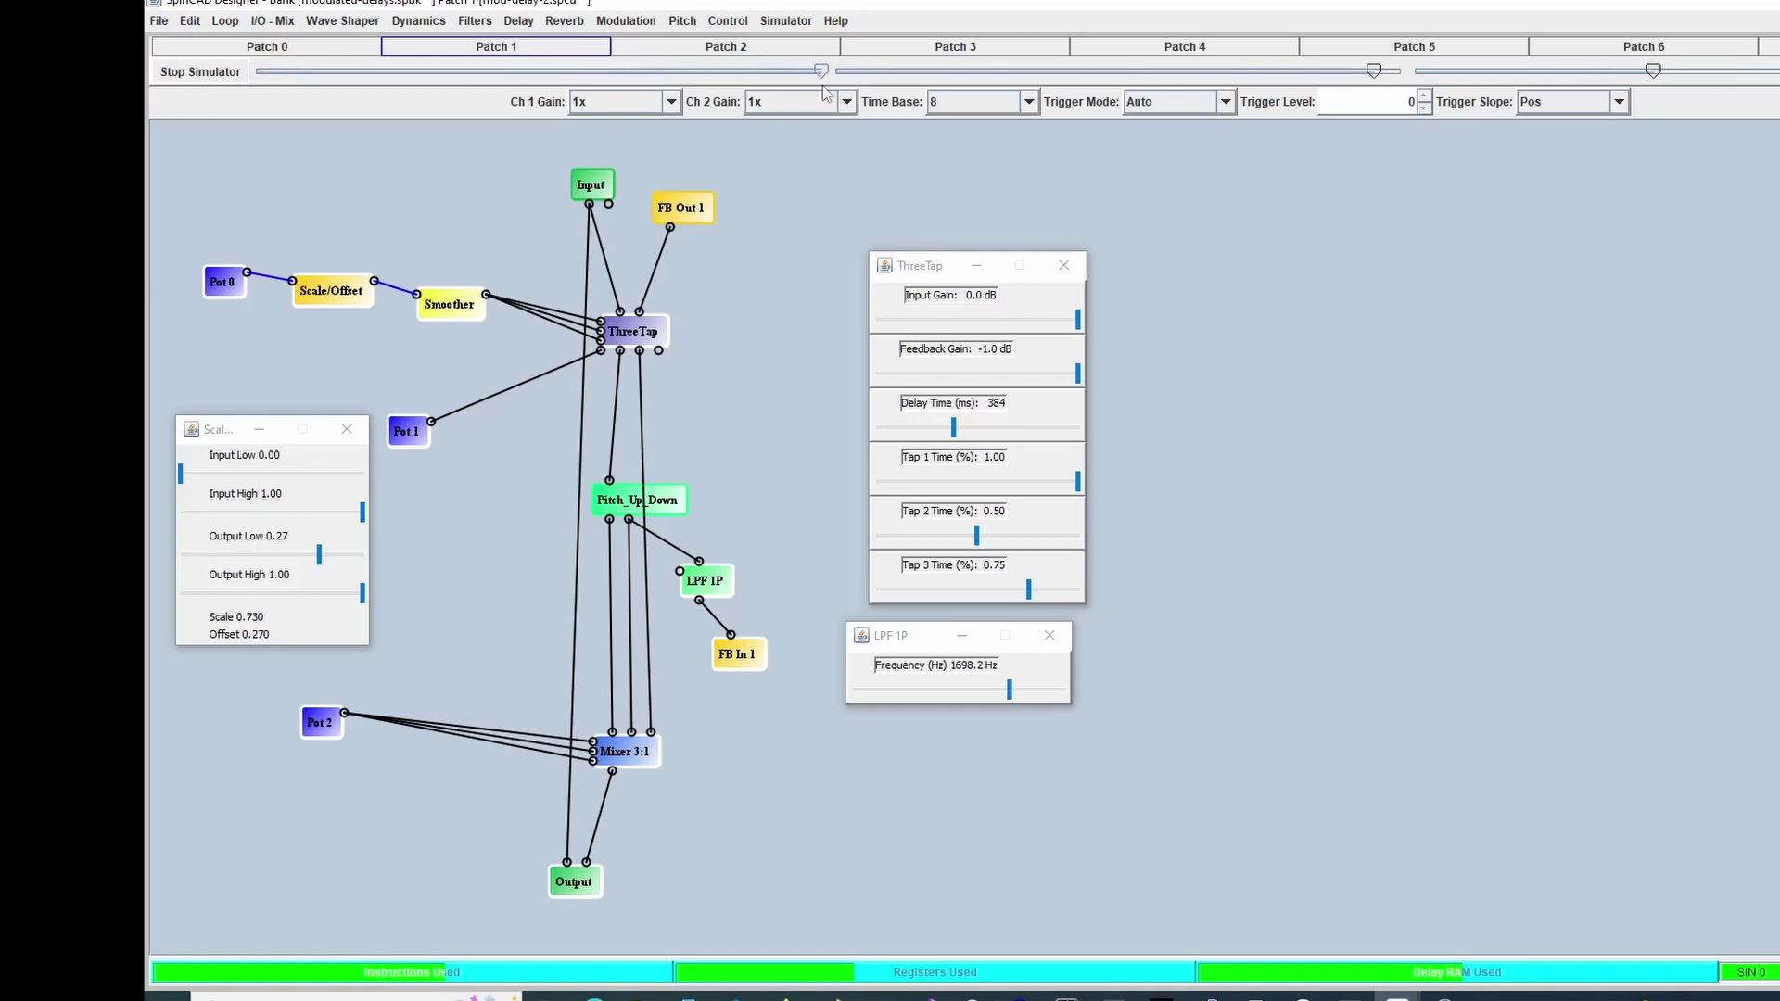
pyautogui.click(228, 74)
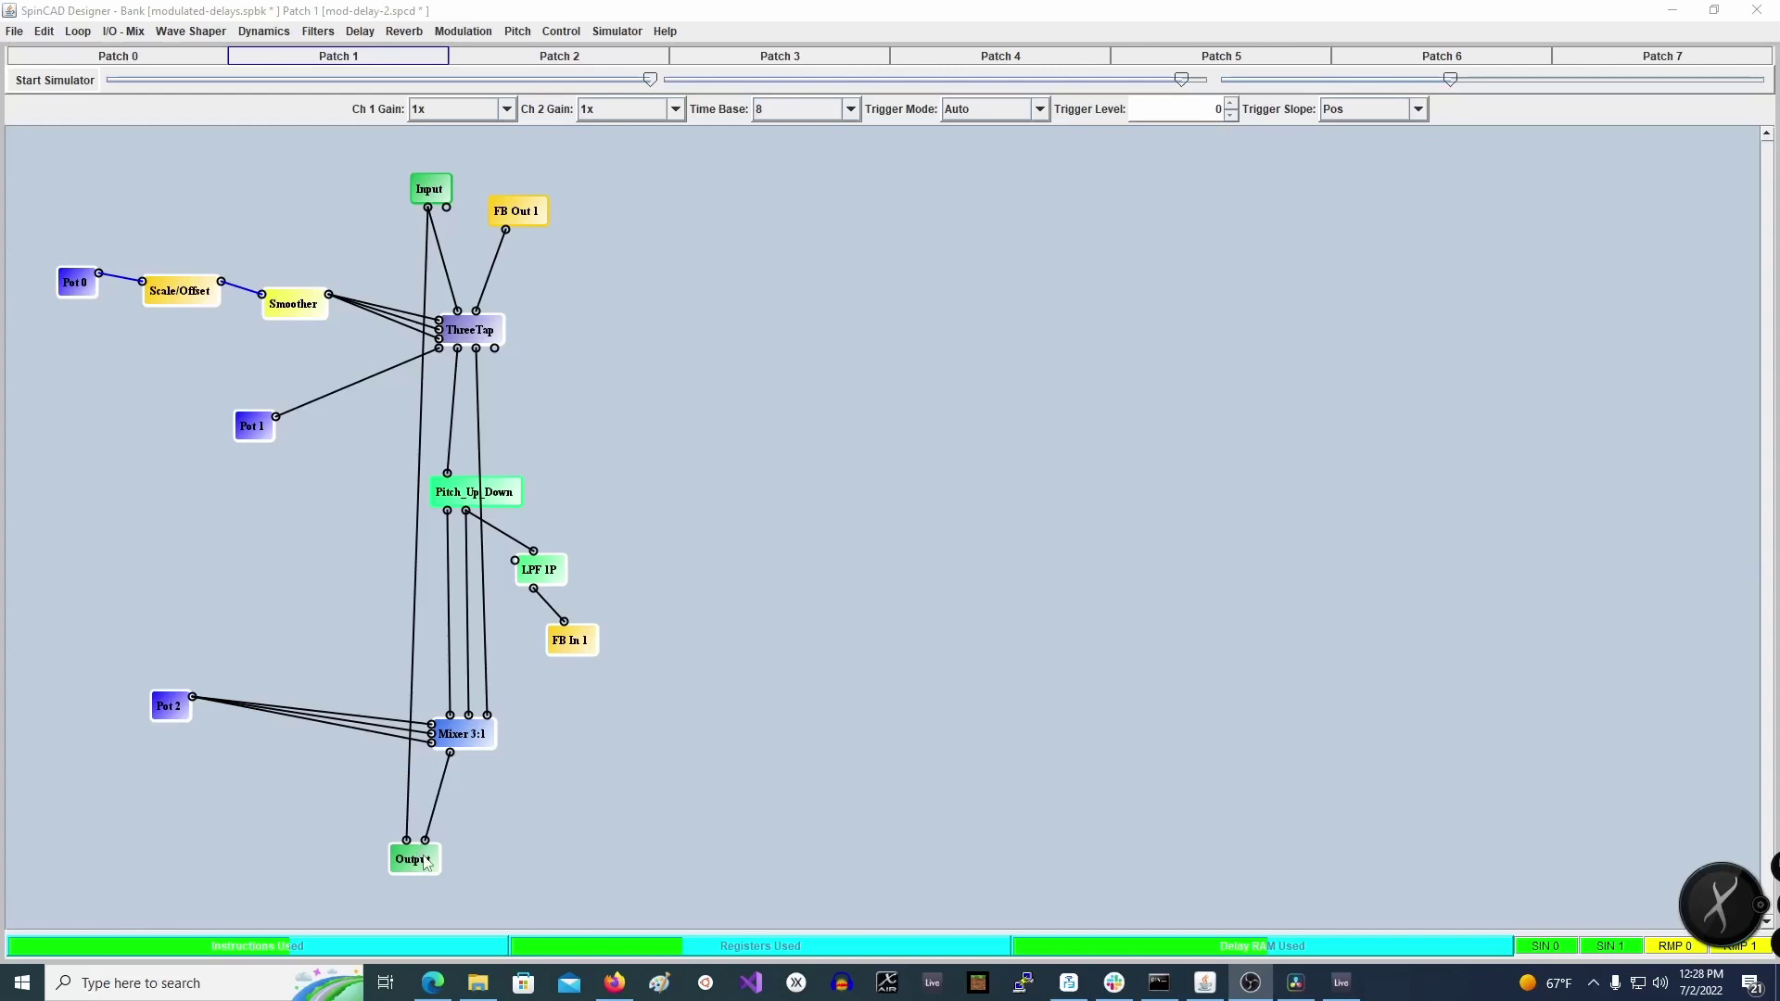
# Refocus the SpinCAD window and shift the Input block a few pixels up and right
pyautogui.click(433, 190)
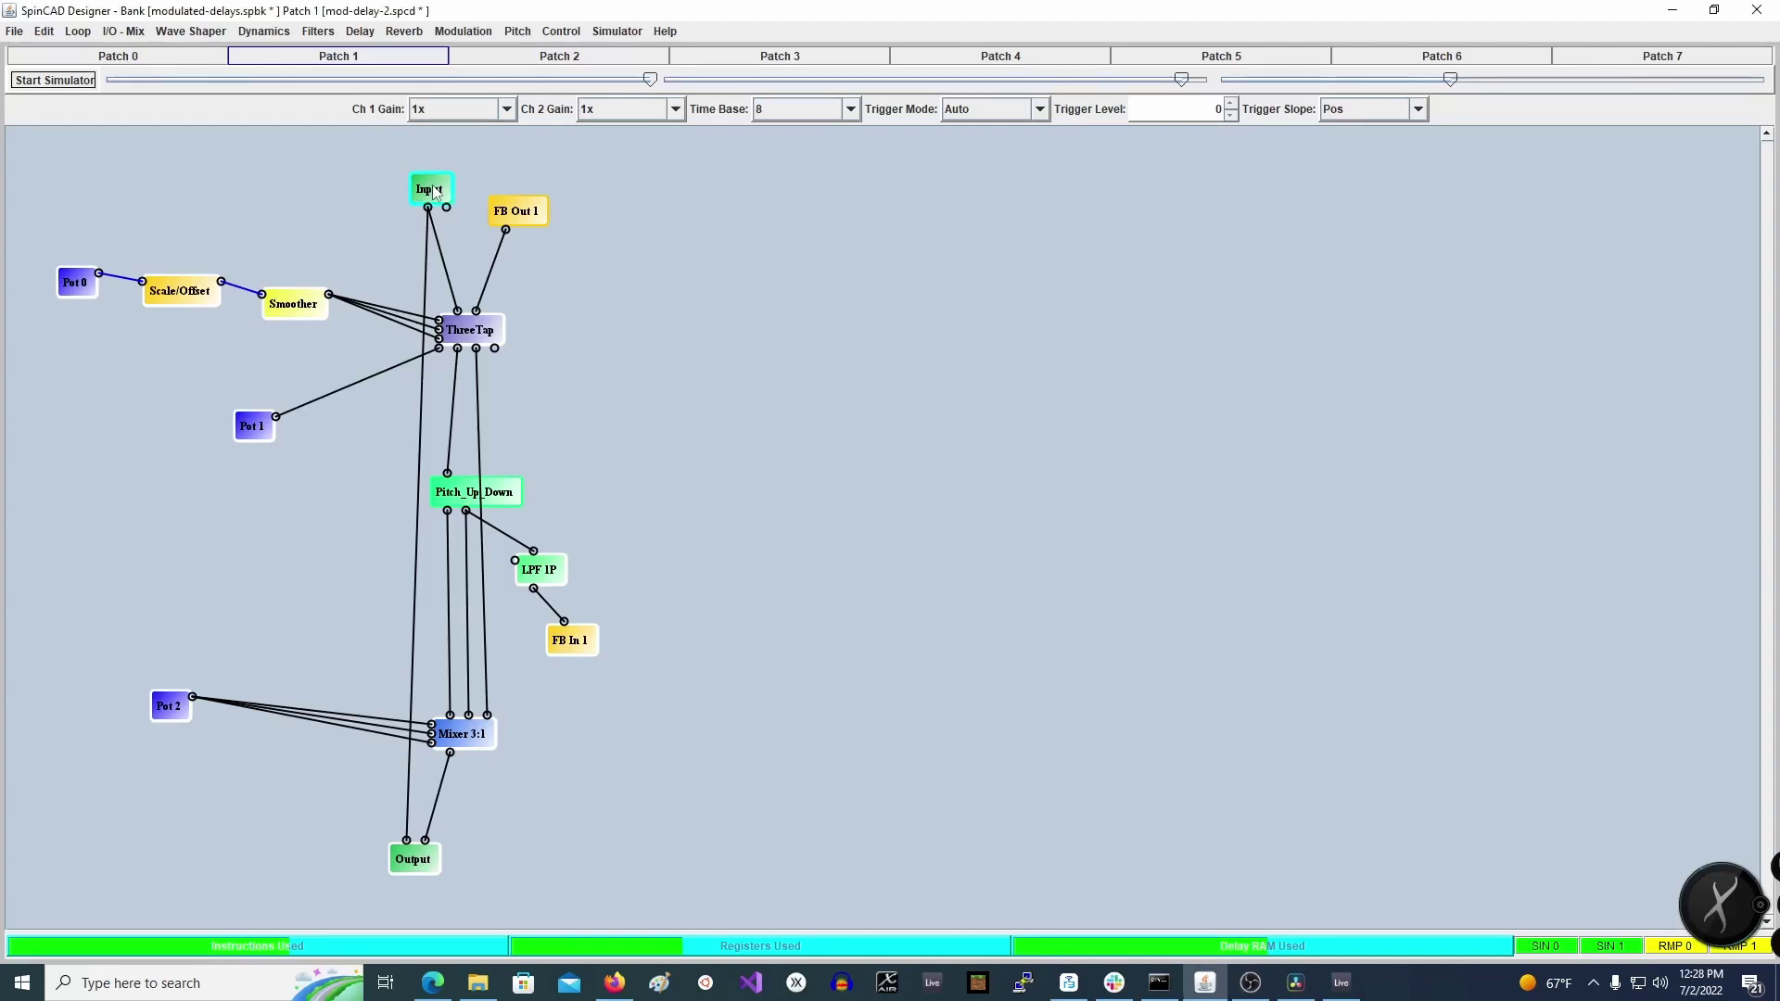
pyautogui.moveTo(433, 190); pyautogui.dragTo(437, 185)
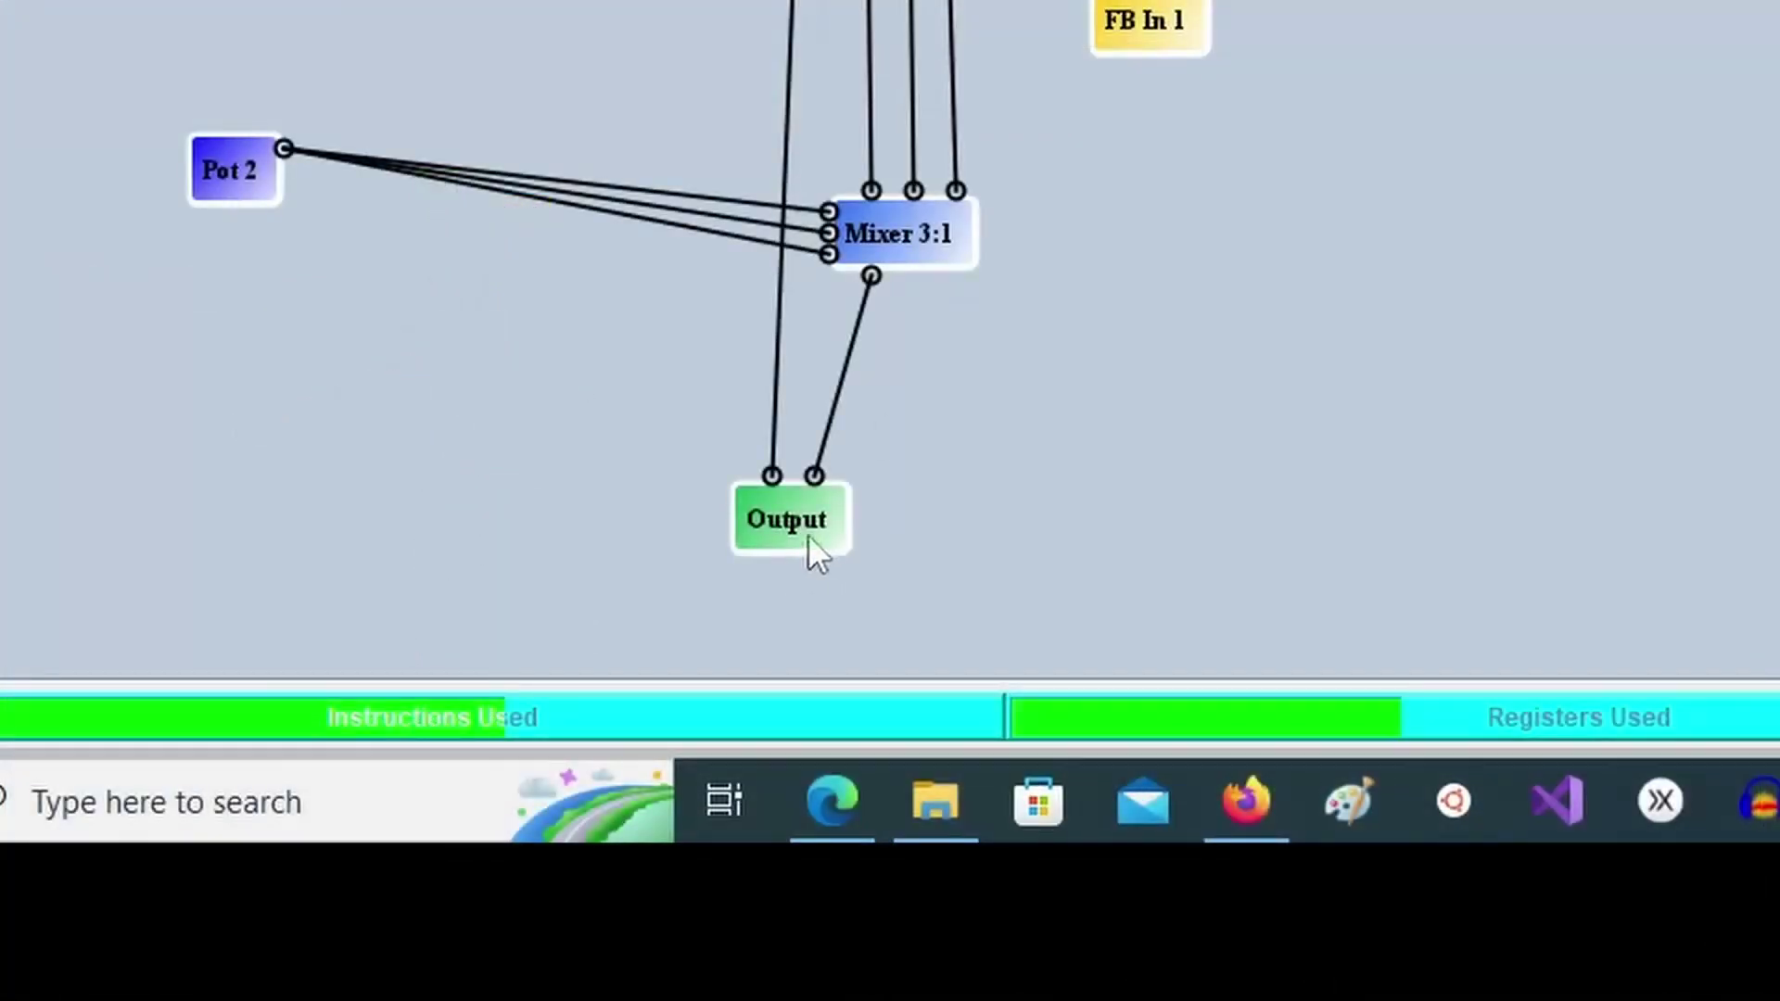
# Open the Output block's control panel (Mono on, both gains 0.0 dB) and place it near the Mixer
pyautogui.rightClick(816, 538)
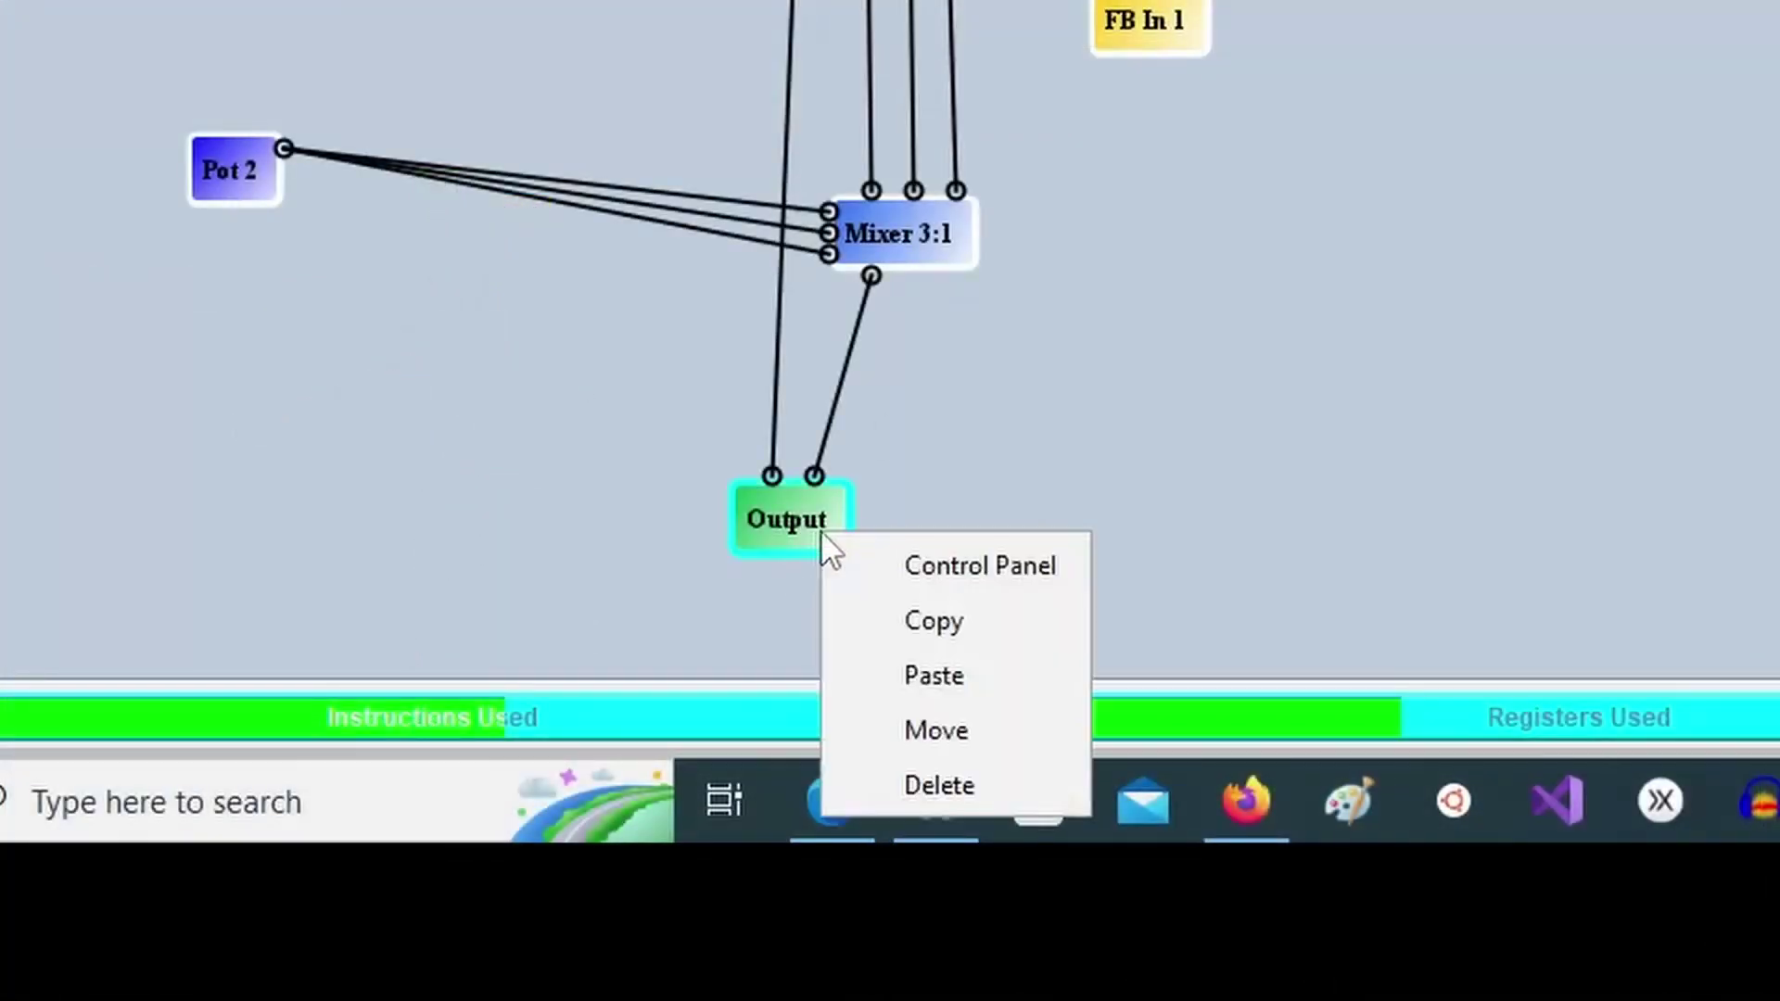
pyautogui.click(918, 563)
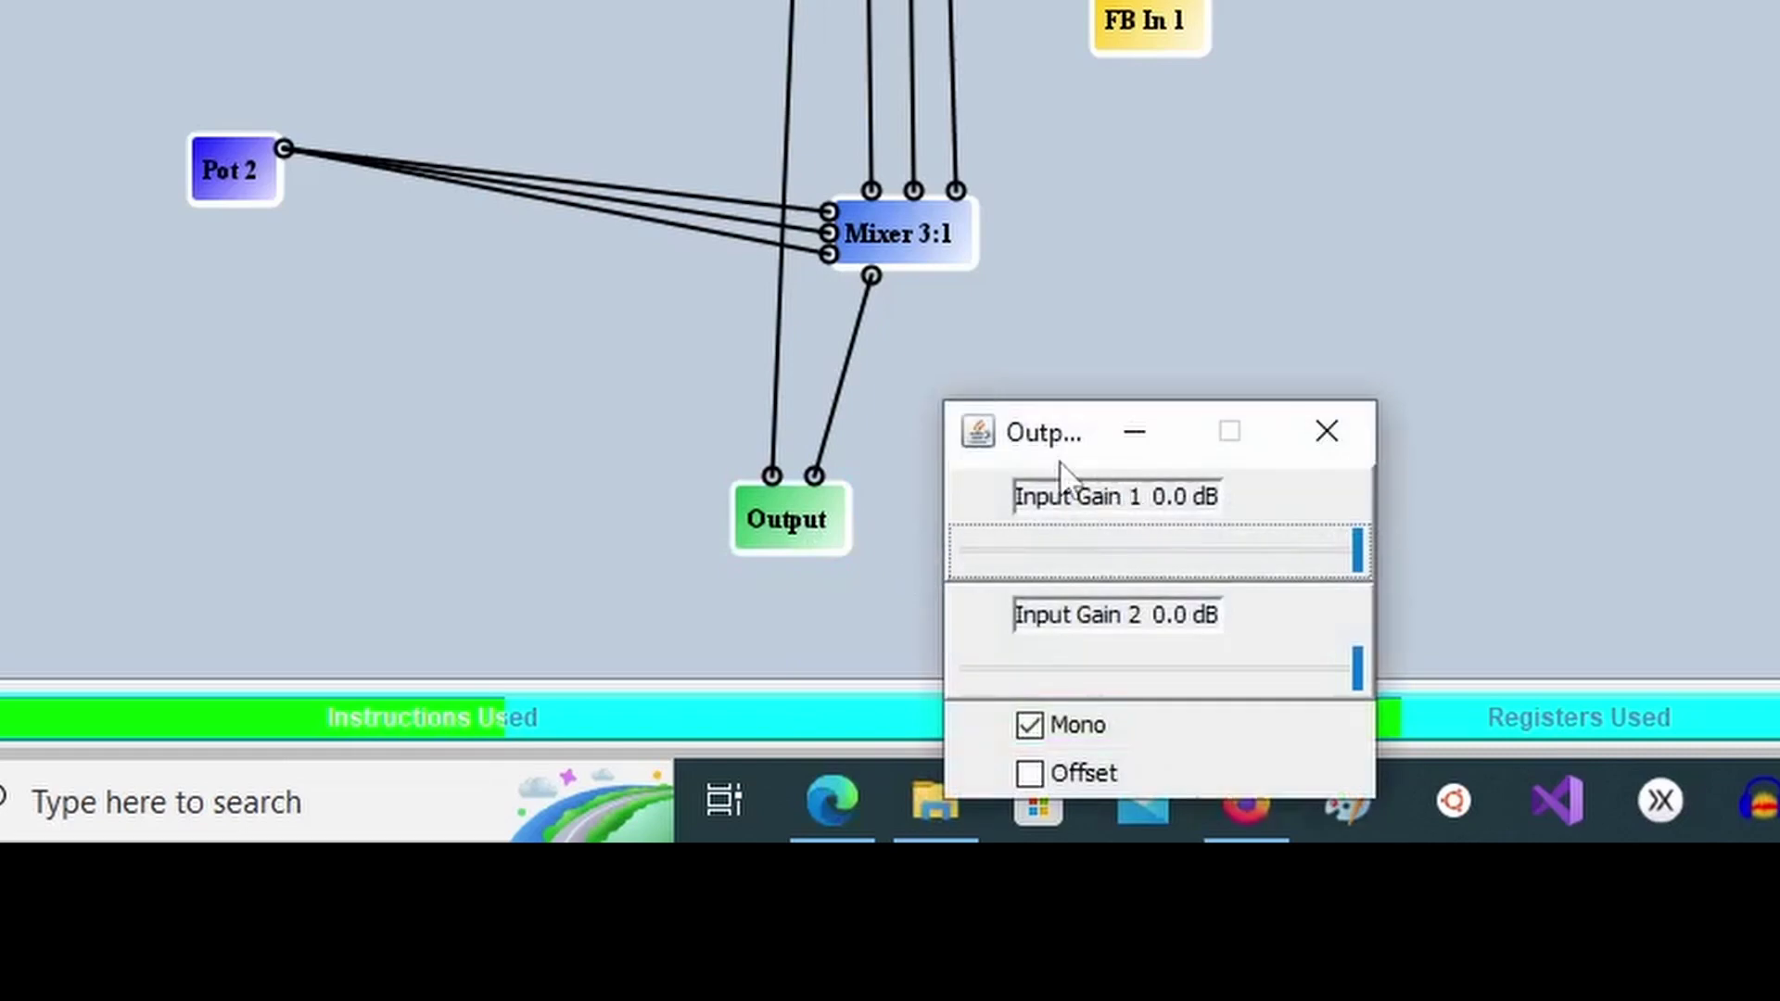
pyautogui.moveTo(1025, 432); pyautogui.dragTo(1128, 138)
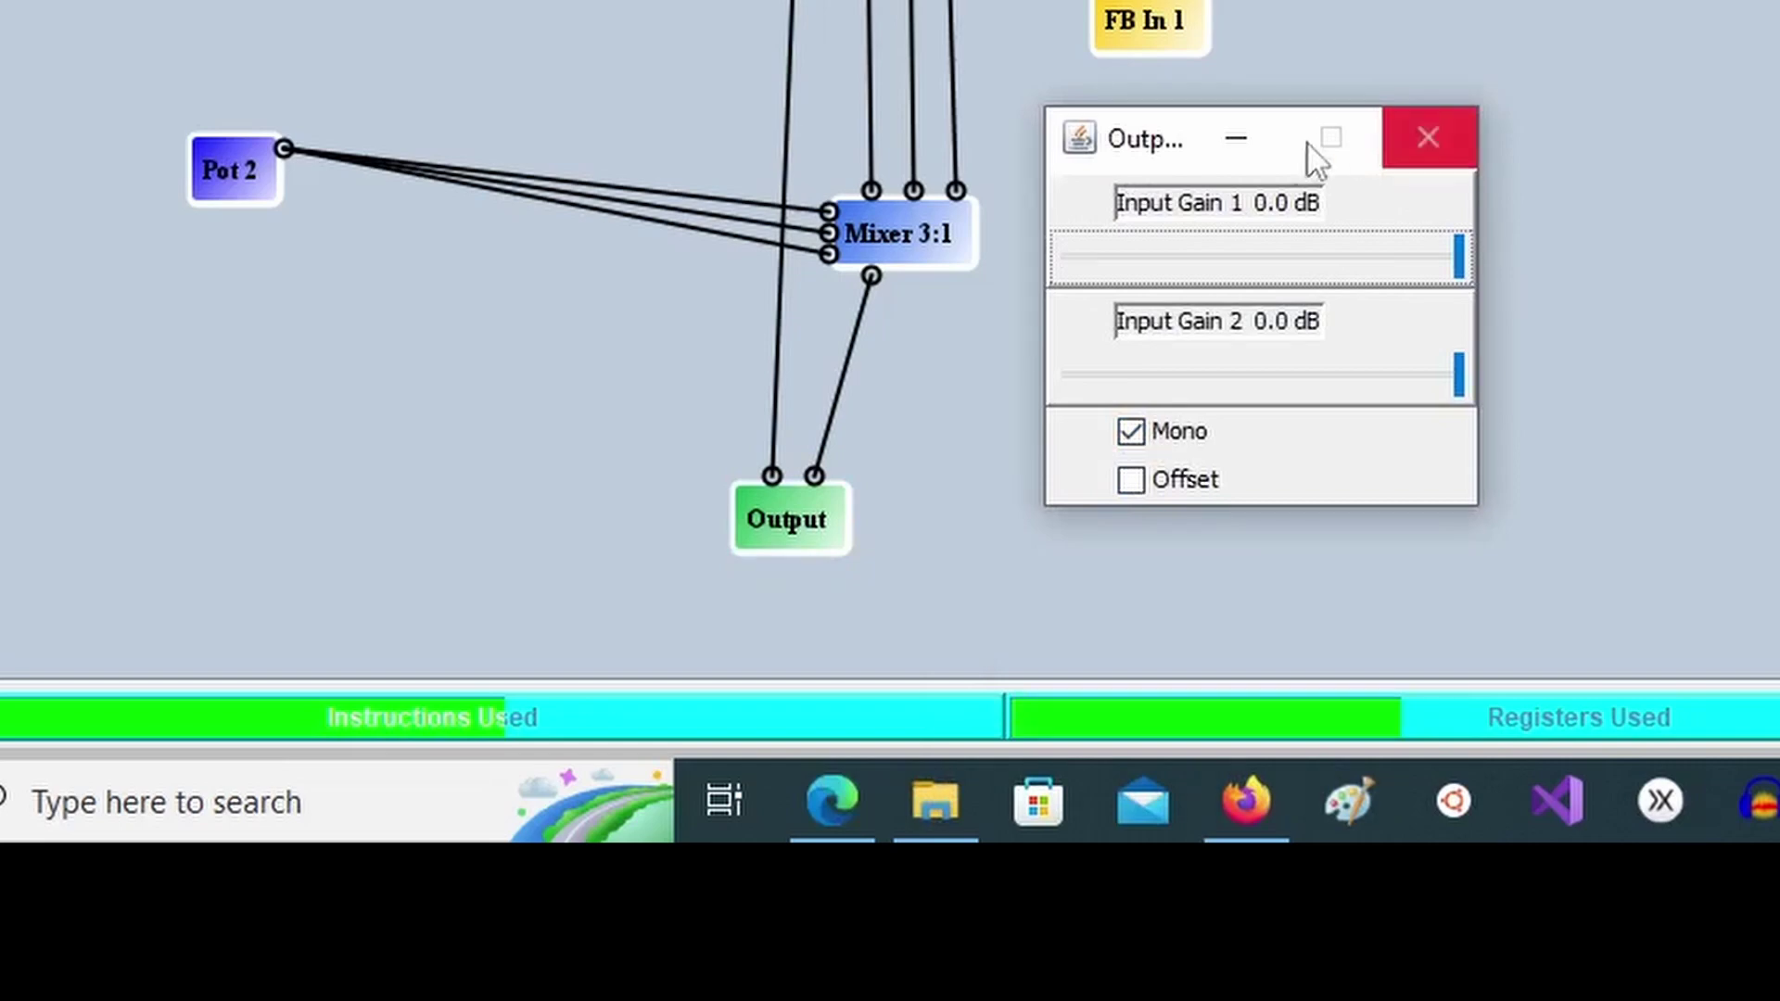
pyautogui.moveTo(1127, 140); pyautogui.dragTo(1103, 217)
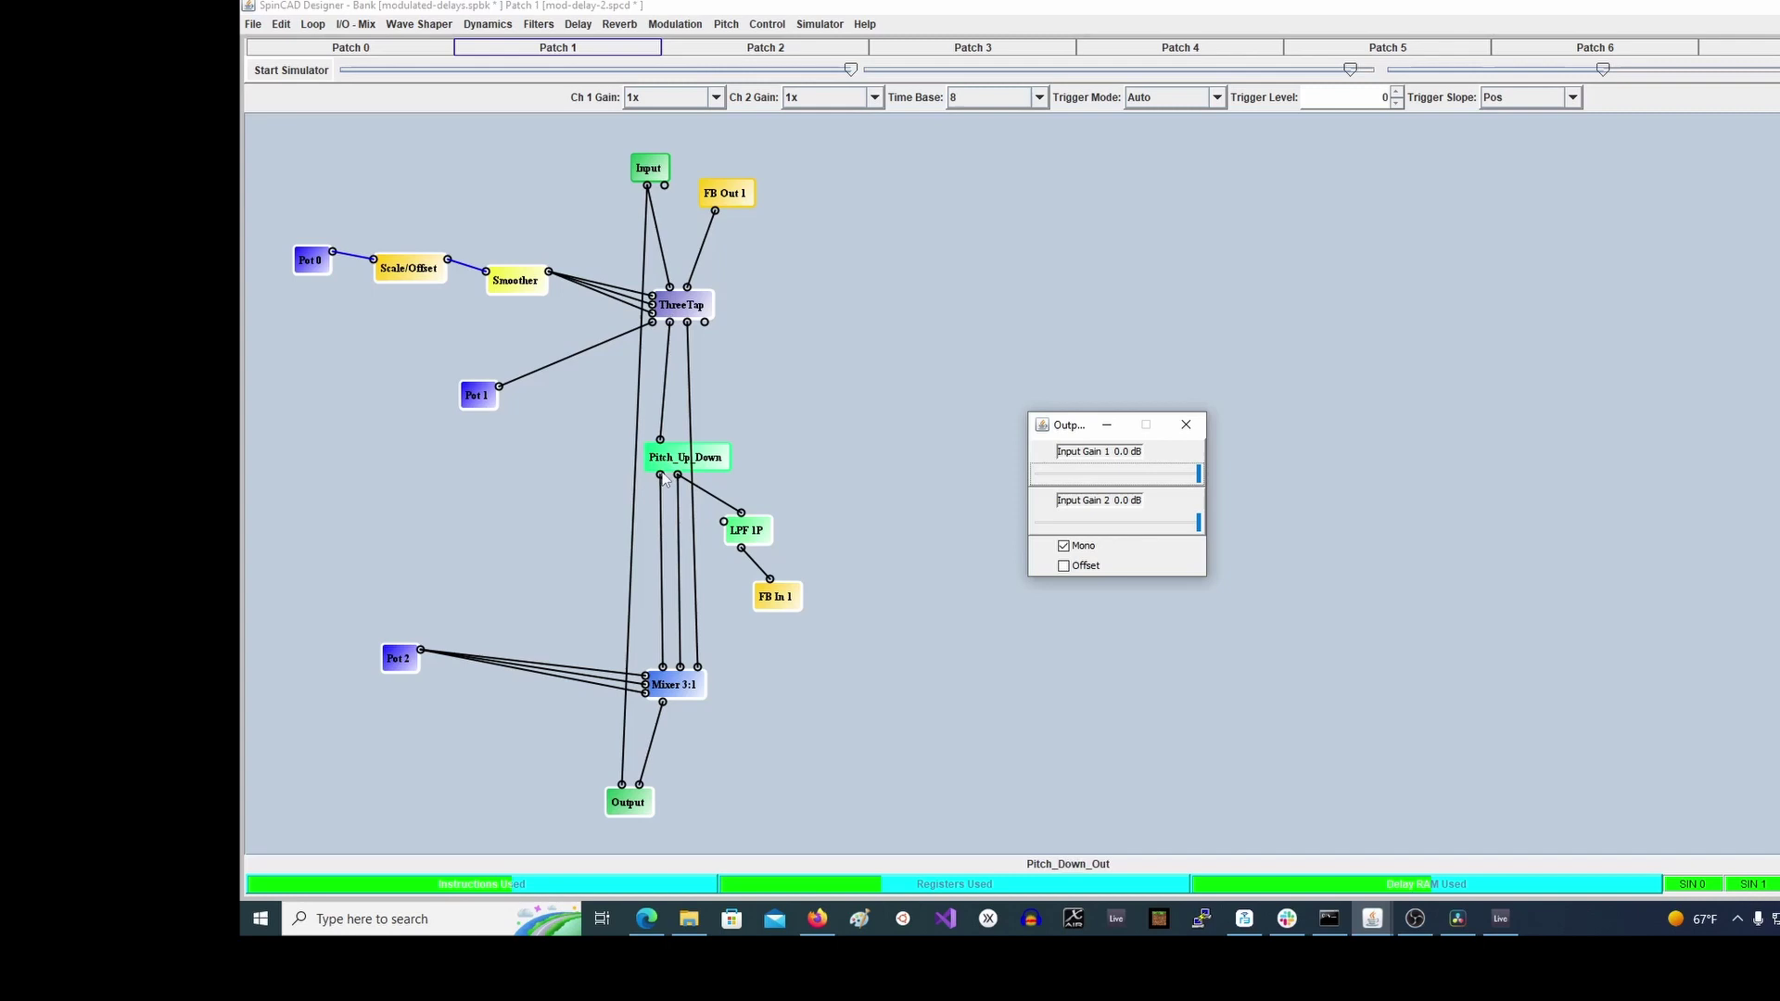
# Wire Pitch_Up_Down's output into the Output block, replacing the direct Input connection
pyautogui.moveTo(660, 475)
pyautogui.mouseDown()
pyautogui.moveTo(619, 670)
pyautogui.moveTo(623, 786)
pyautogui.moveTo(672, 625)
pyautogui.moveTo(662, 478)
pyautogui.mouseUp()
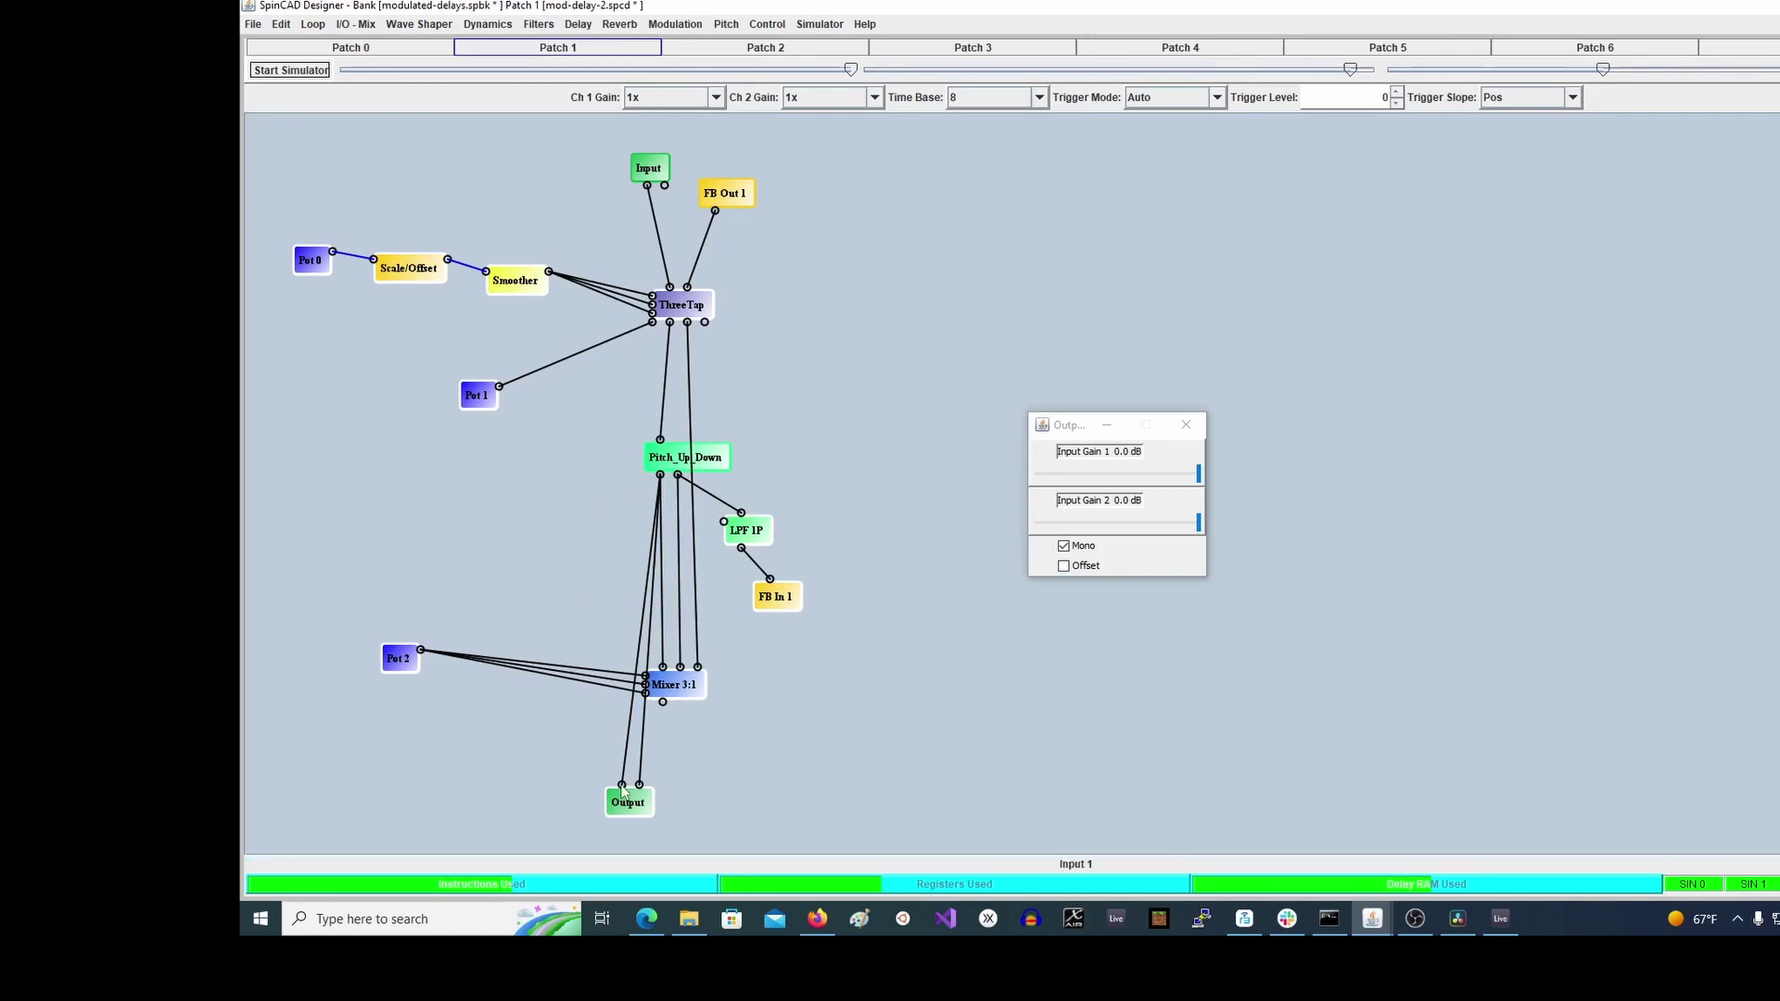
pyautogui.click(291, 71)
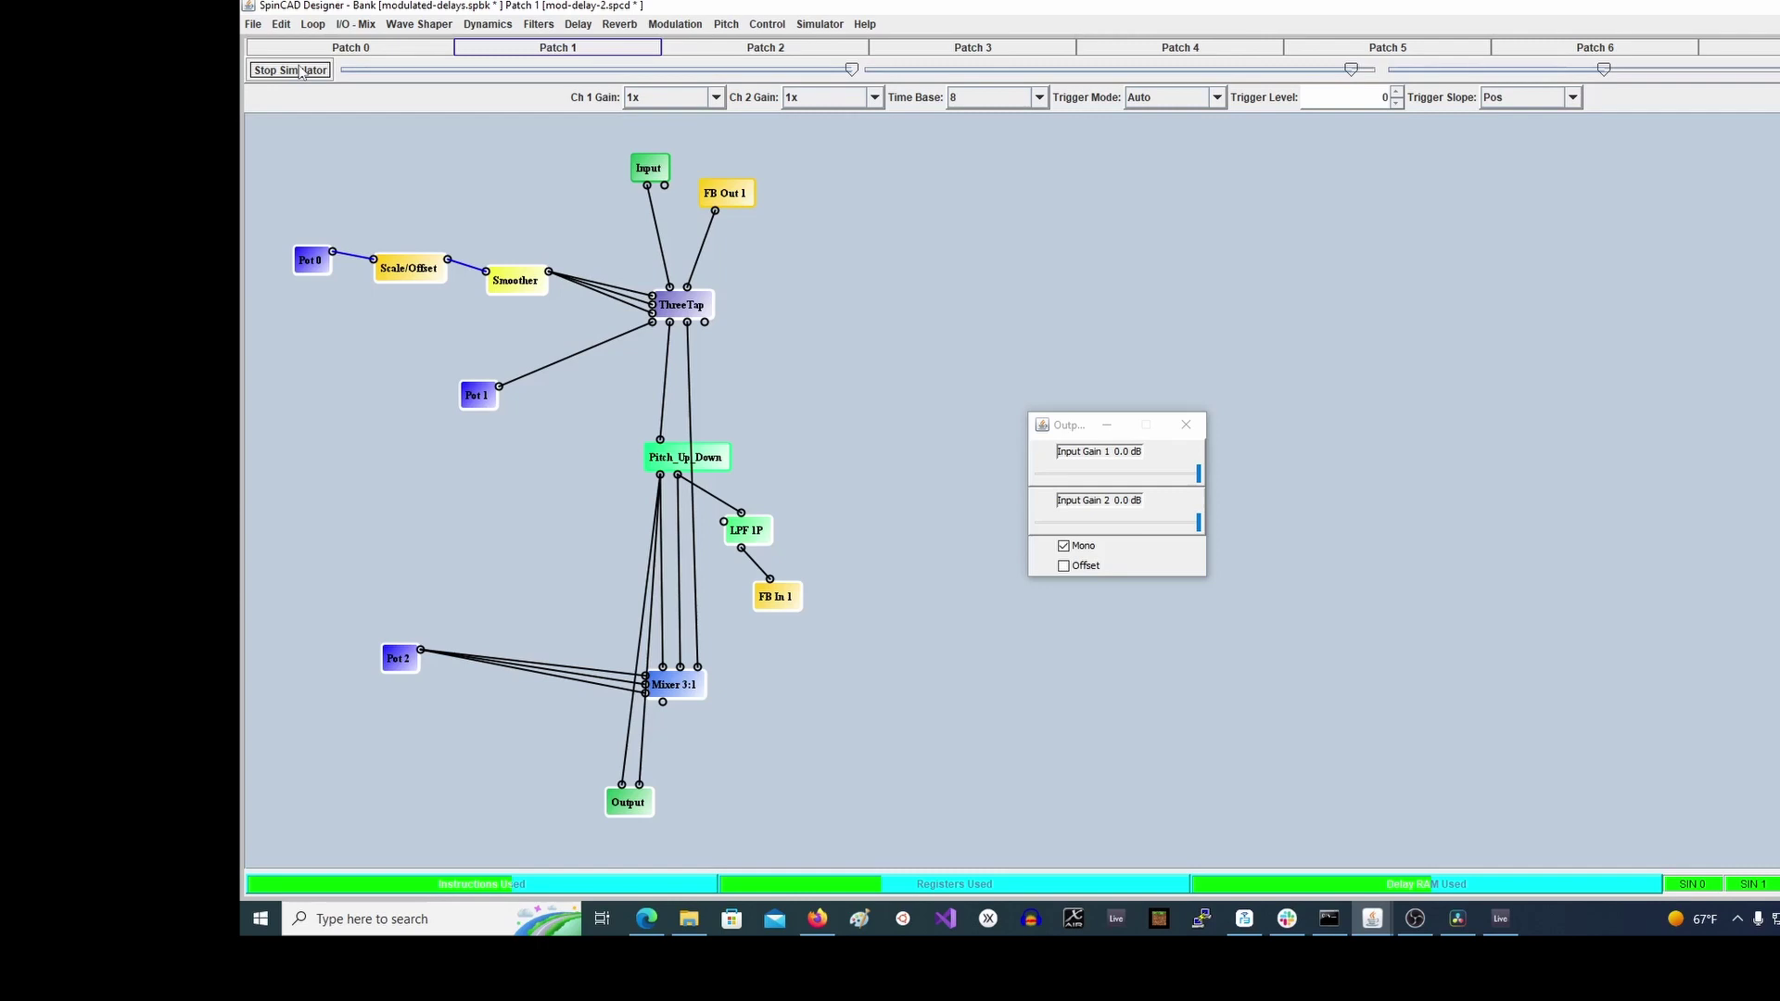
pyautogui.click(299, 71)
# Open the Smoother's control panel beside the diagram and raise its frequency to about 6 Hz
pyautogui.rightClick(515, 285)
pyautogui.click(560, 295)
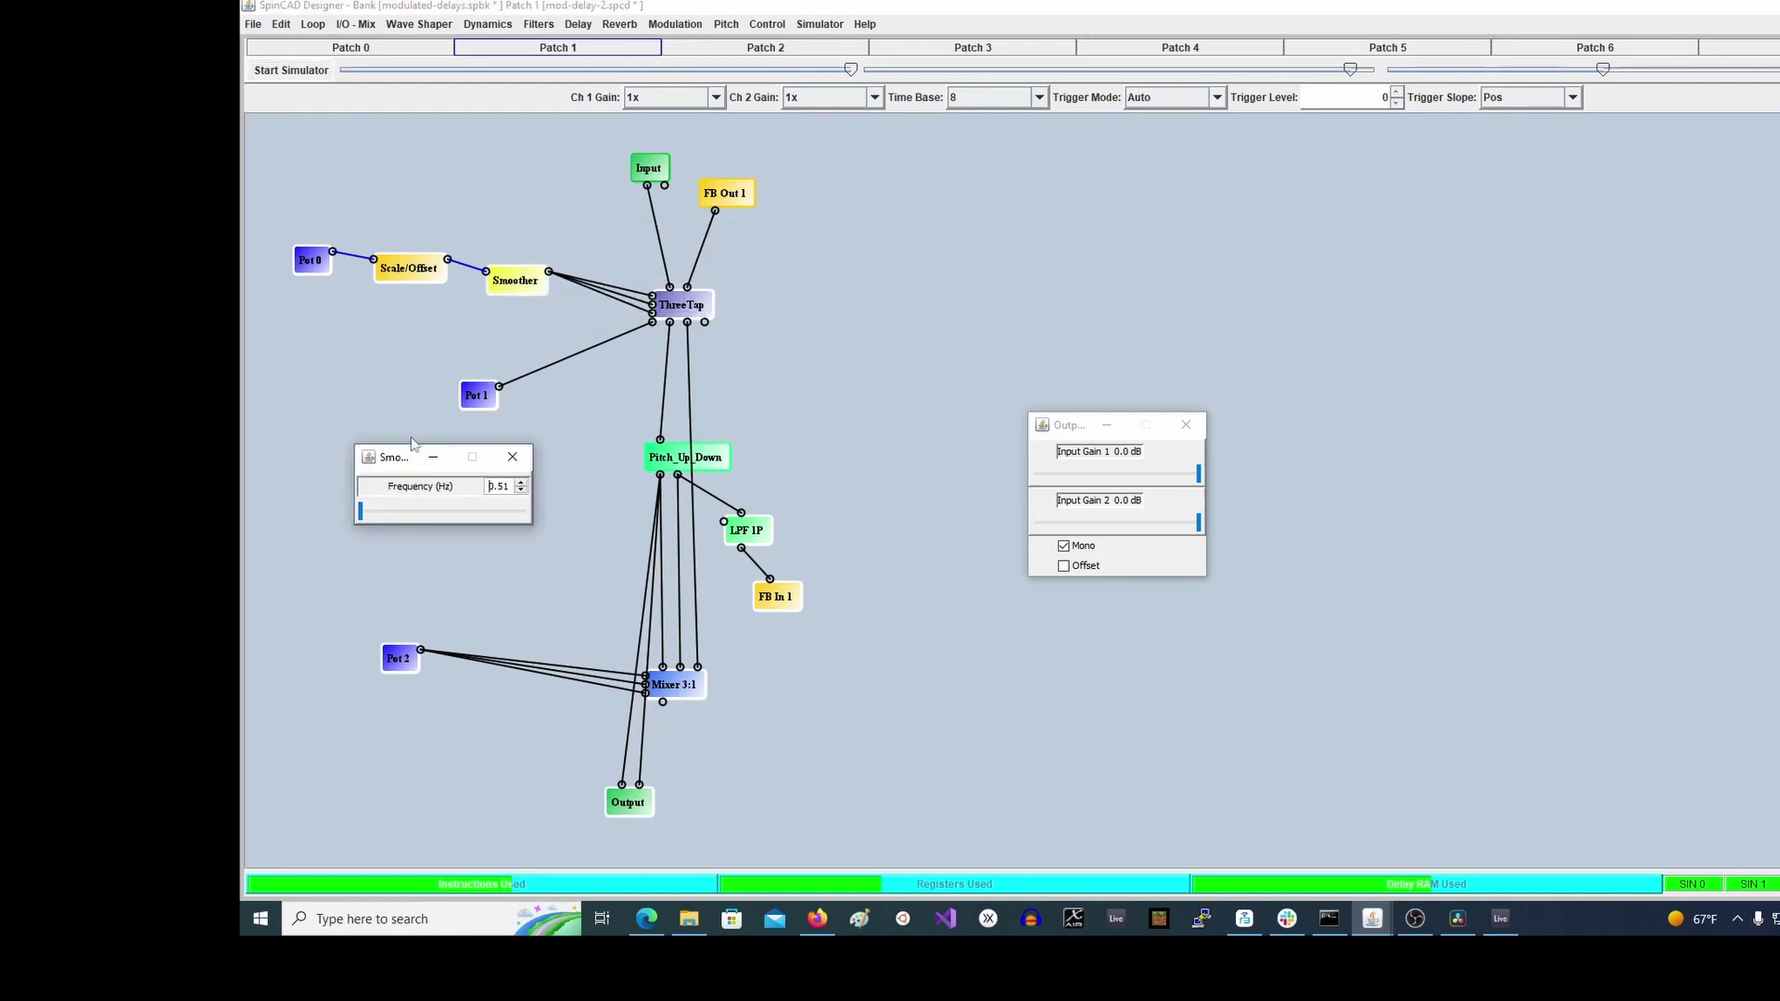
pyautogui.moveTo(393, 457); pyautogui.dragTo(315, 379)
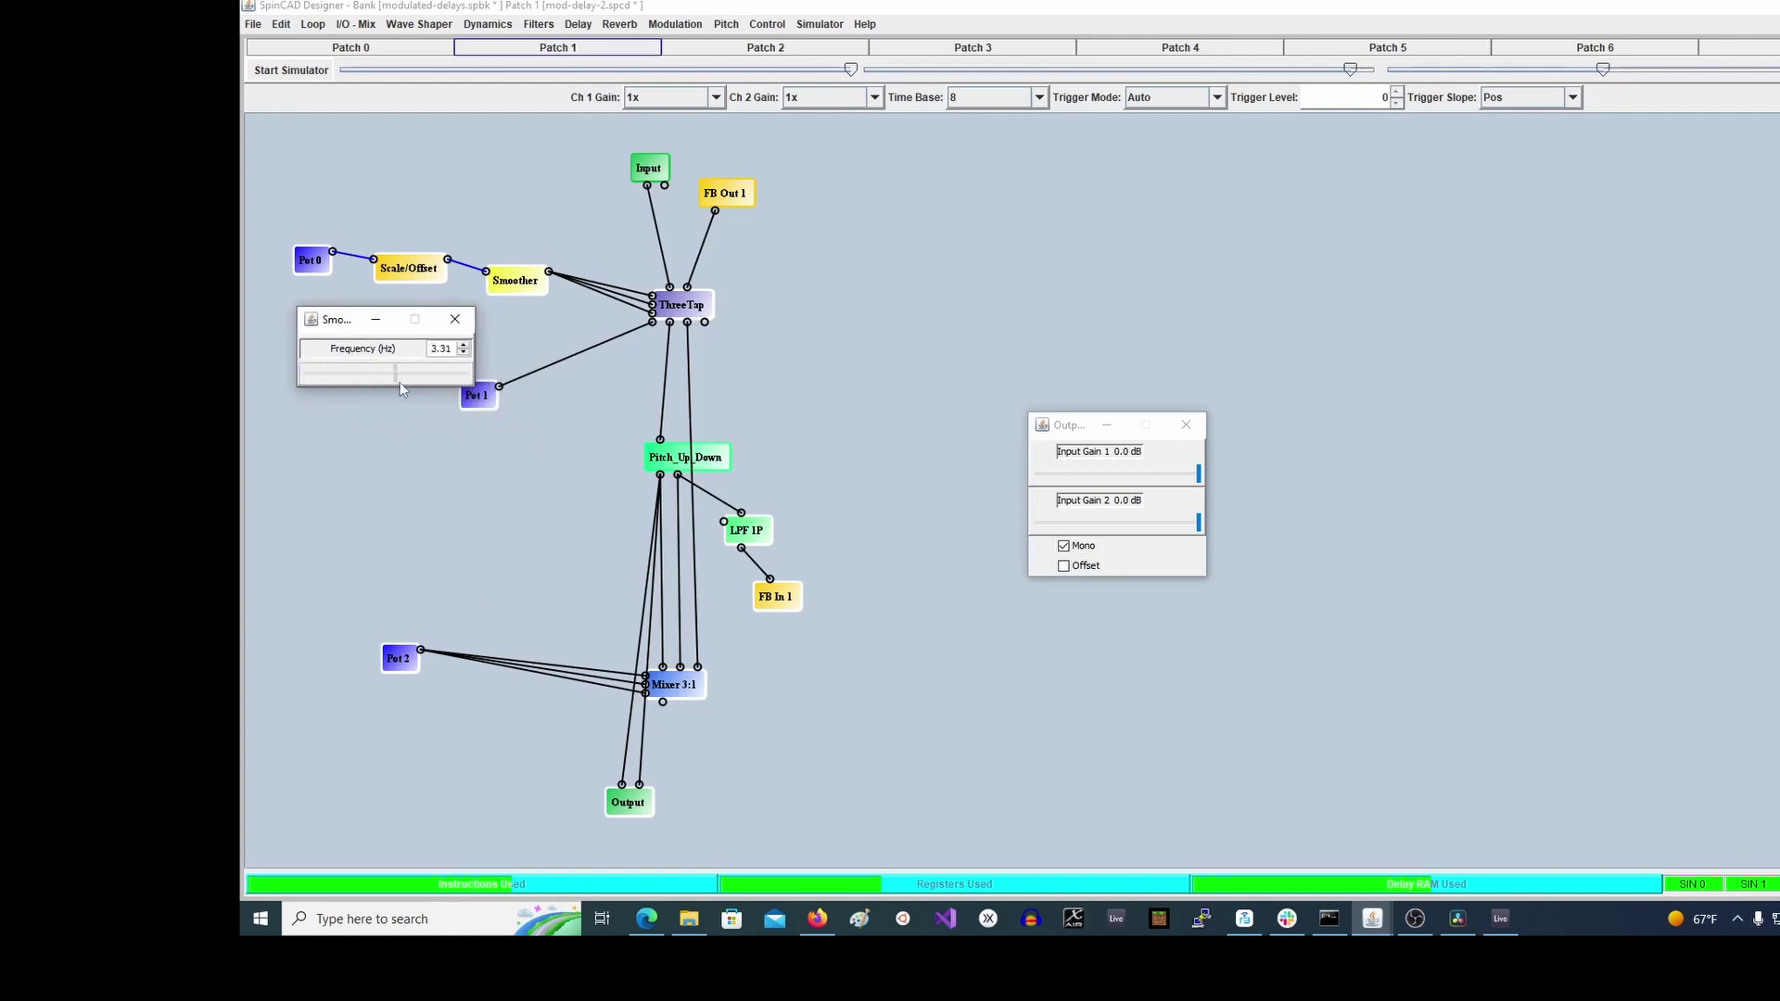
pyautogui.moveTo(426, 385); pyautogui.dragTo(429, 385)
# Audition with Pot 0 and the second pot lowered, settle the Smoother at 0.78 Hz, then stop
pyautogui.click(301, 72)
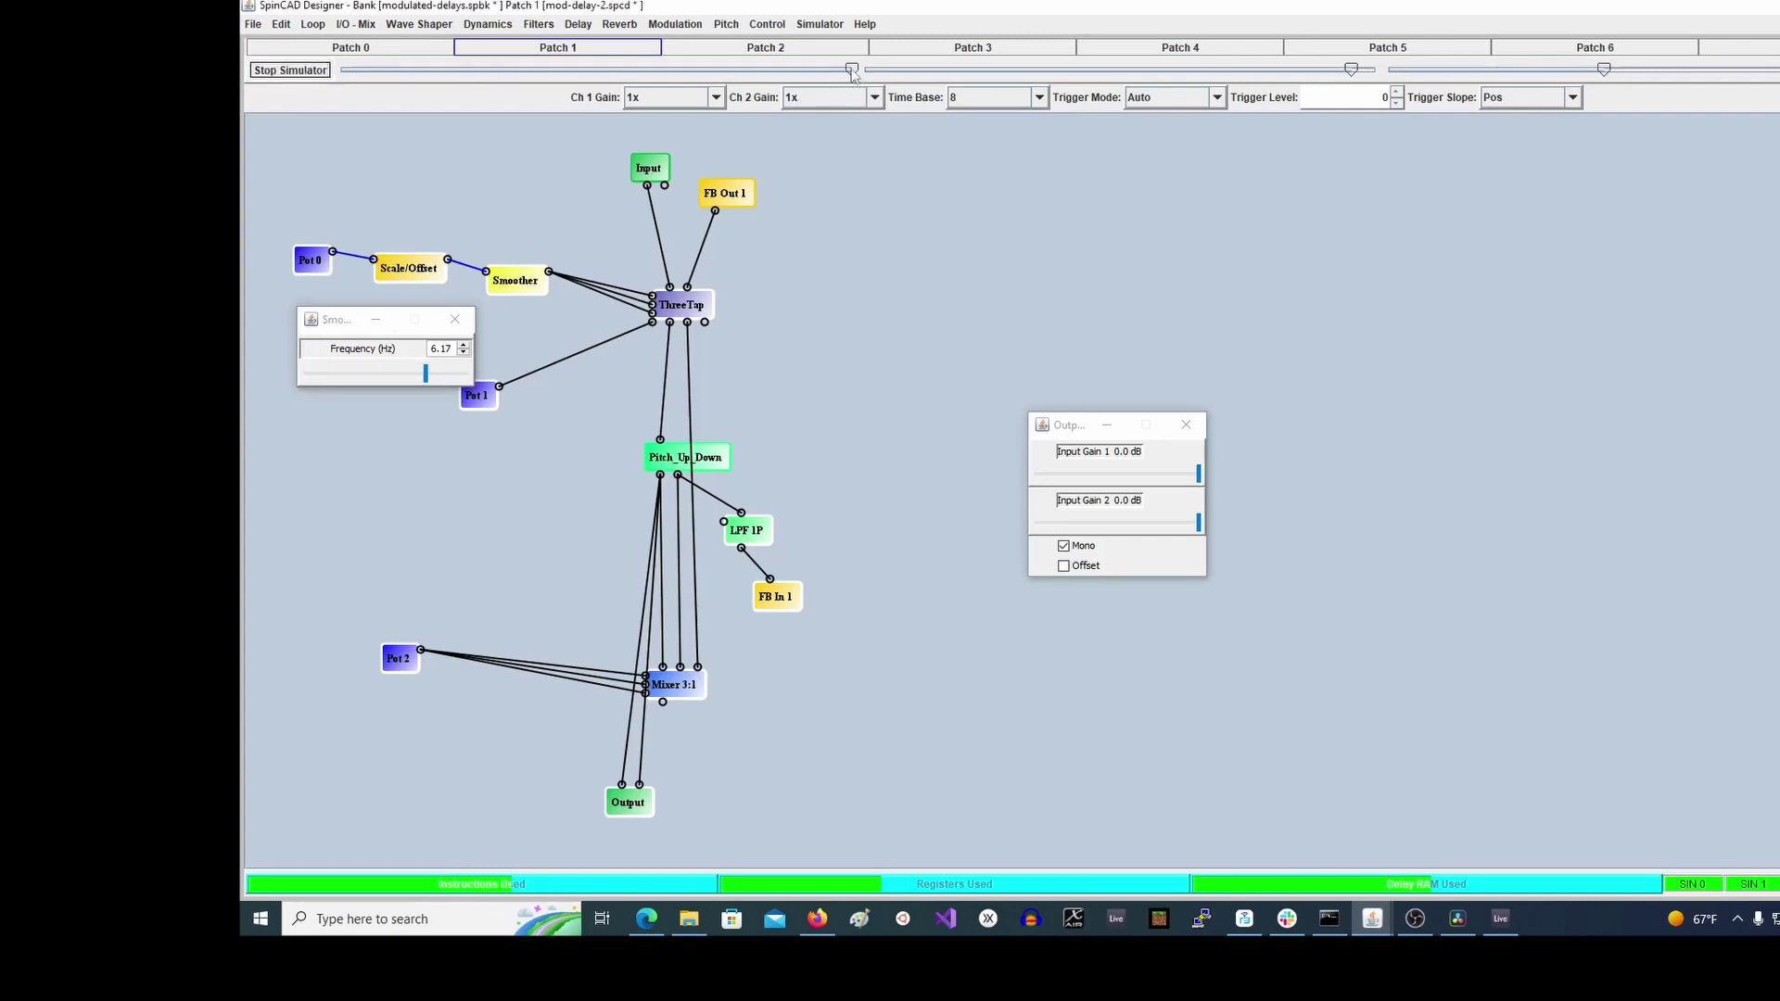
pyautogui.moveTo(852, 74); pyautogui.dragTo(775, 119)
pyautogui.moveTo(1354, 71); pyautogui.dragTo(890, 73)
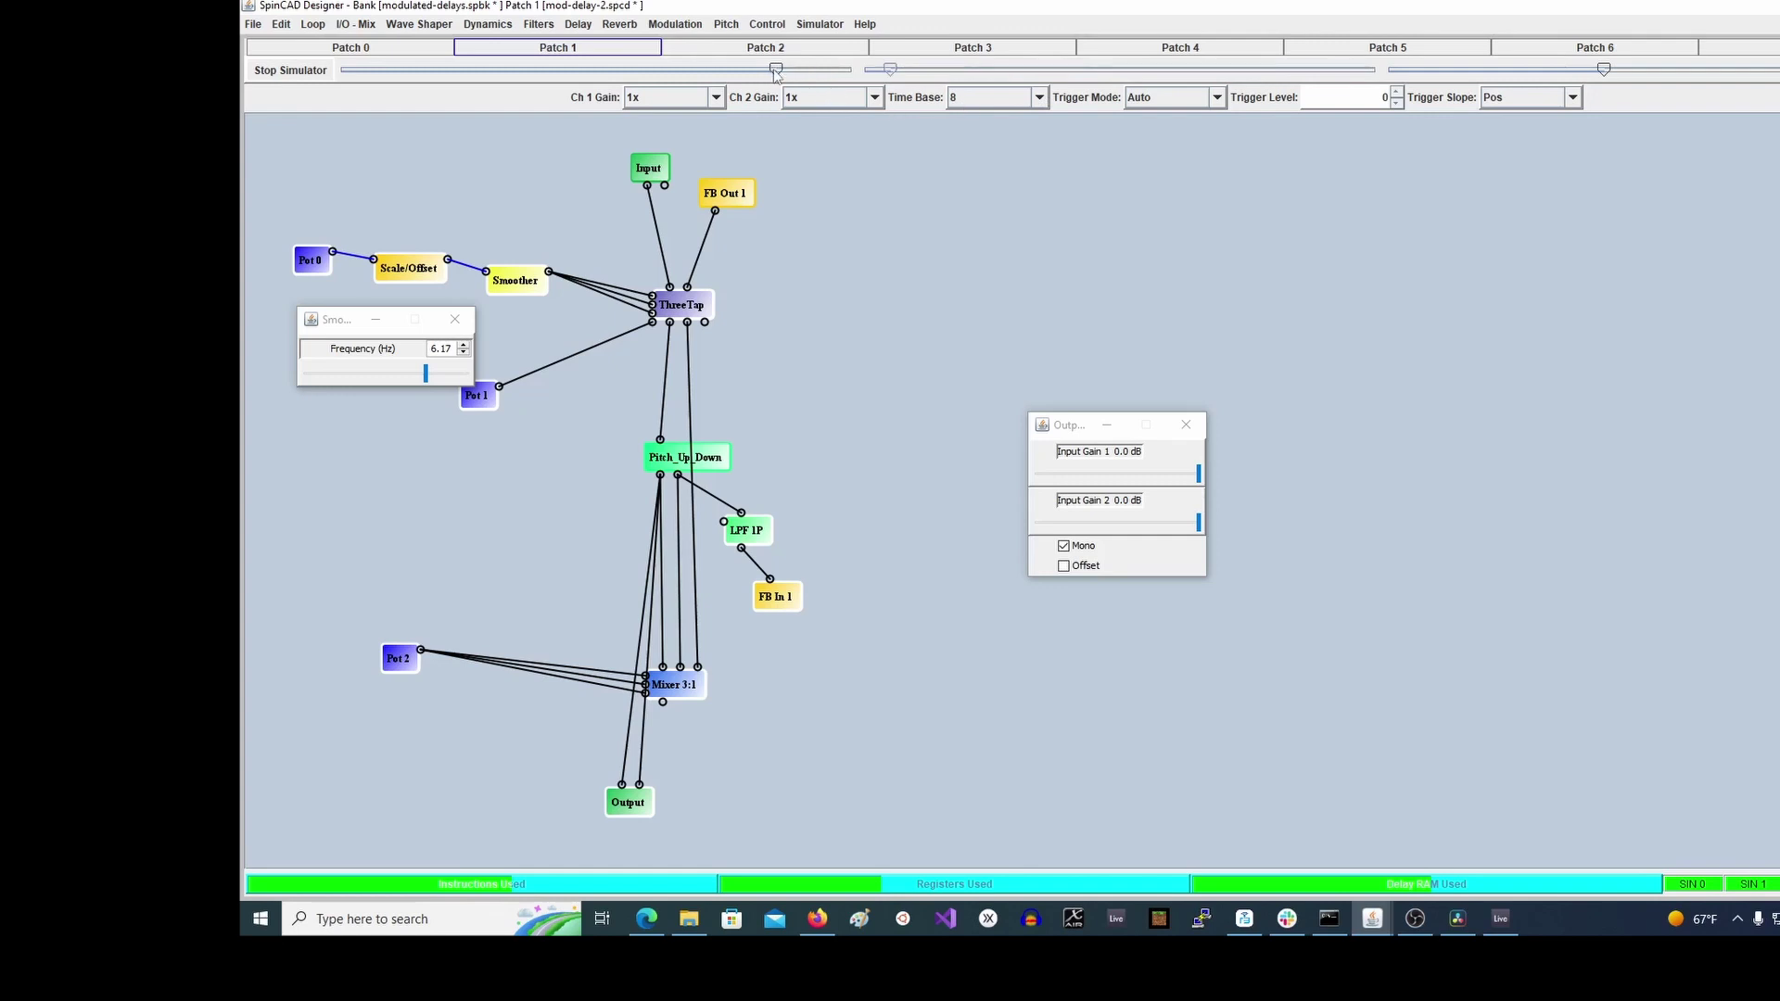
pyautogui.moveTo(777, 73); pyautogui.dragTo(802, 124)
pyautogui.moveTo(426, 385); pyautogui.dragTo(322, 384)
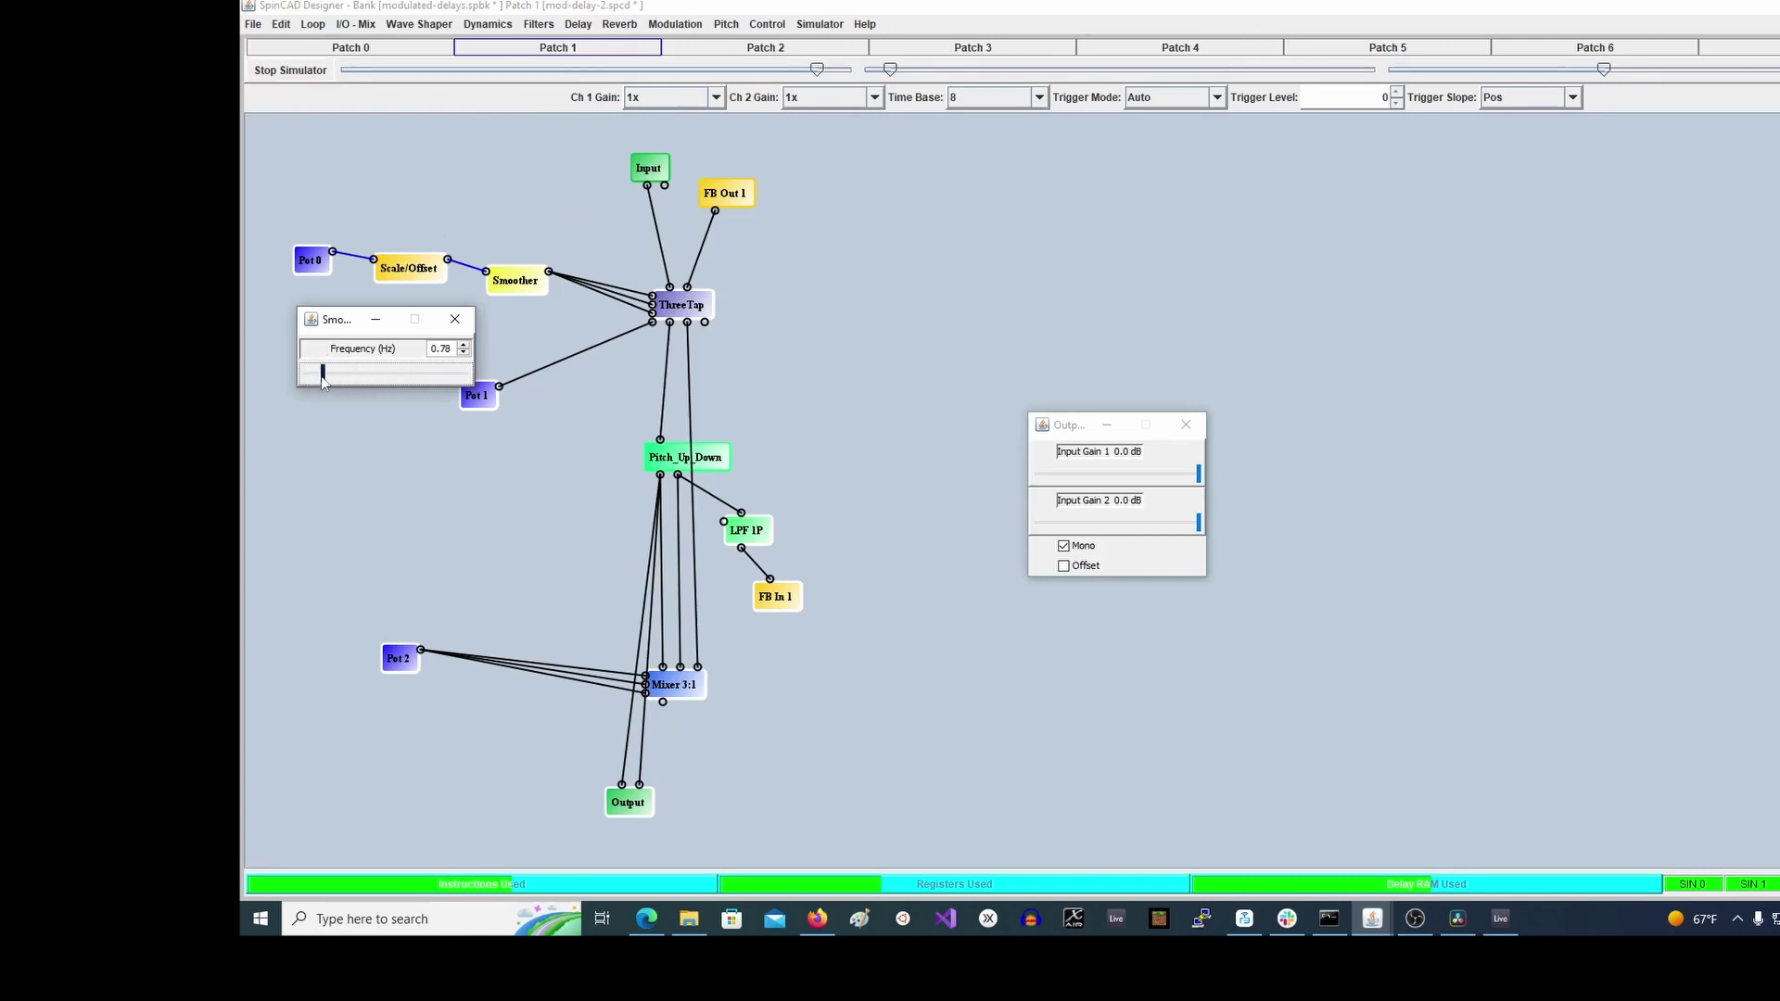
pyautogui.click(290, 70)
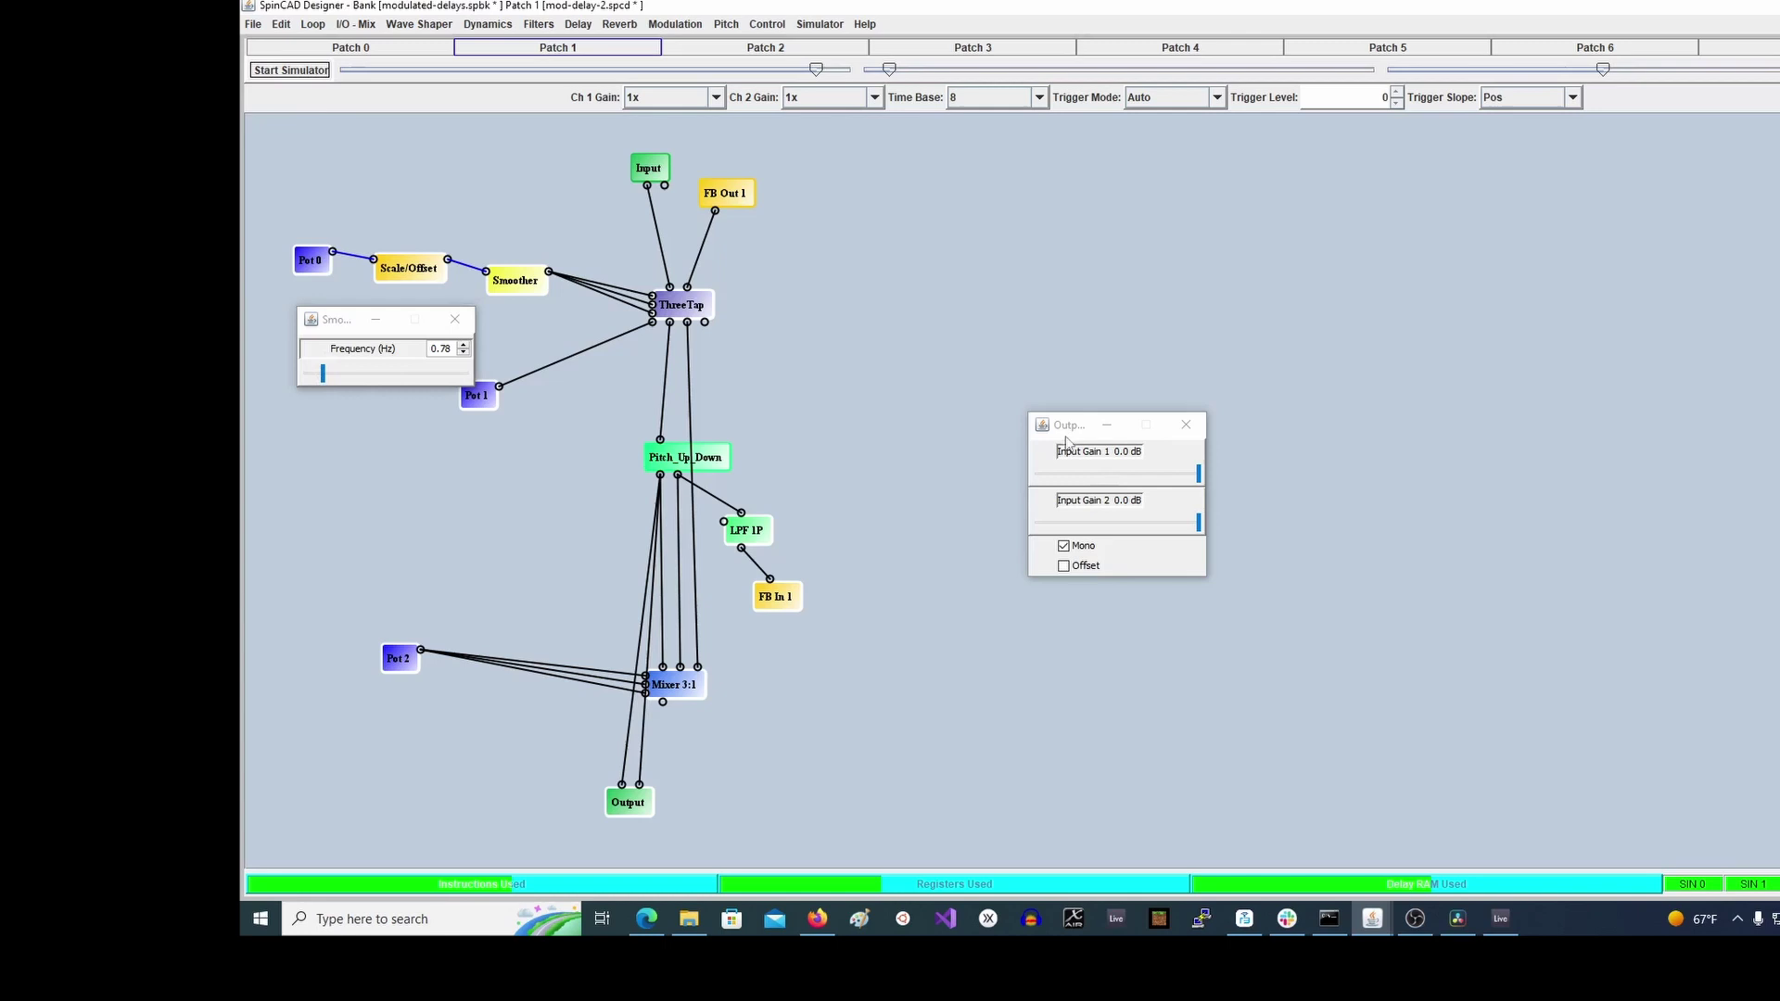
# Place the Output panel beside the diagram, then simulate while sweeping Pot 0 and raising the second pot
pyautogui.moveTo(1066, 430); pyautogui.dragTo(421, 448)
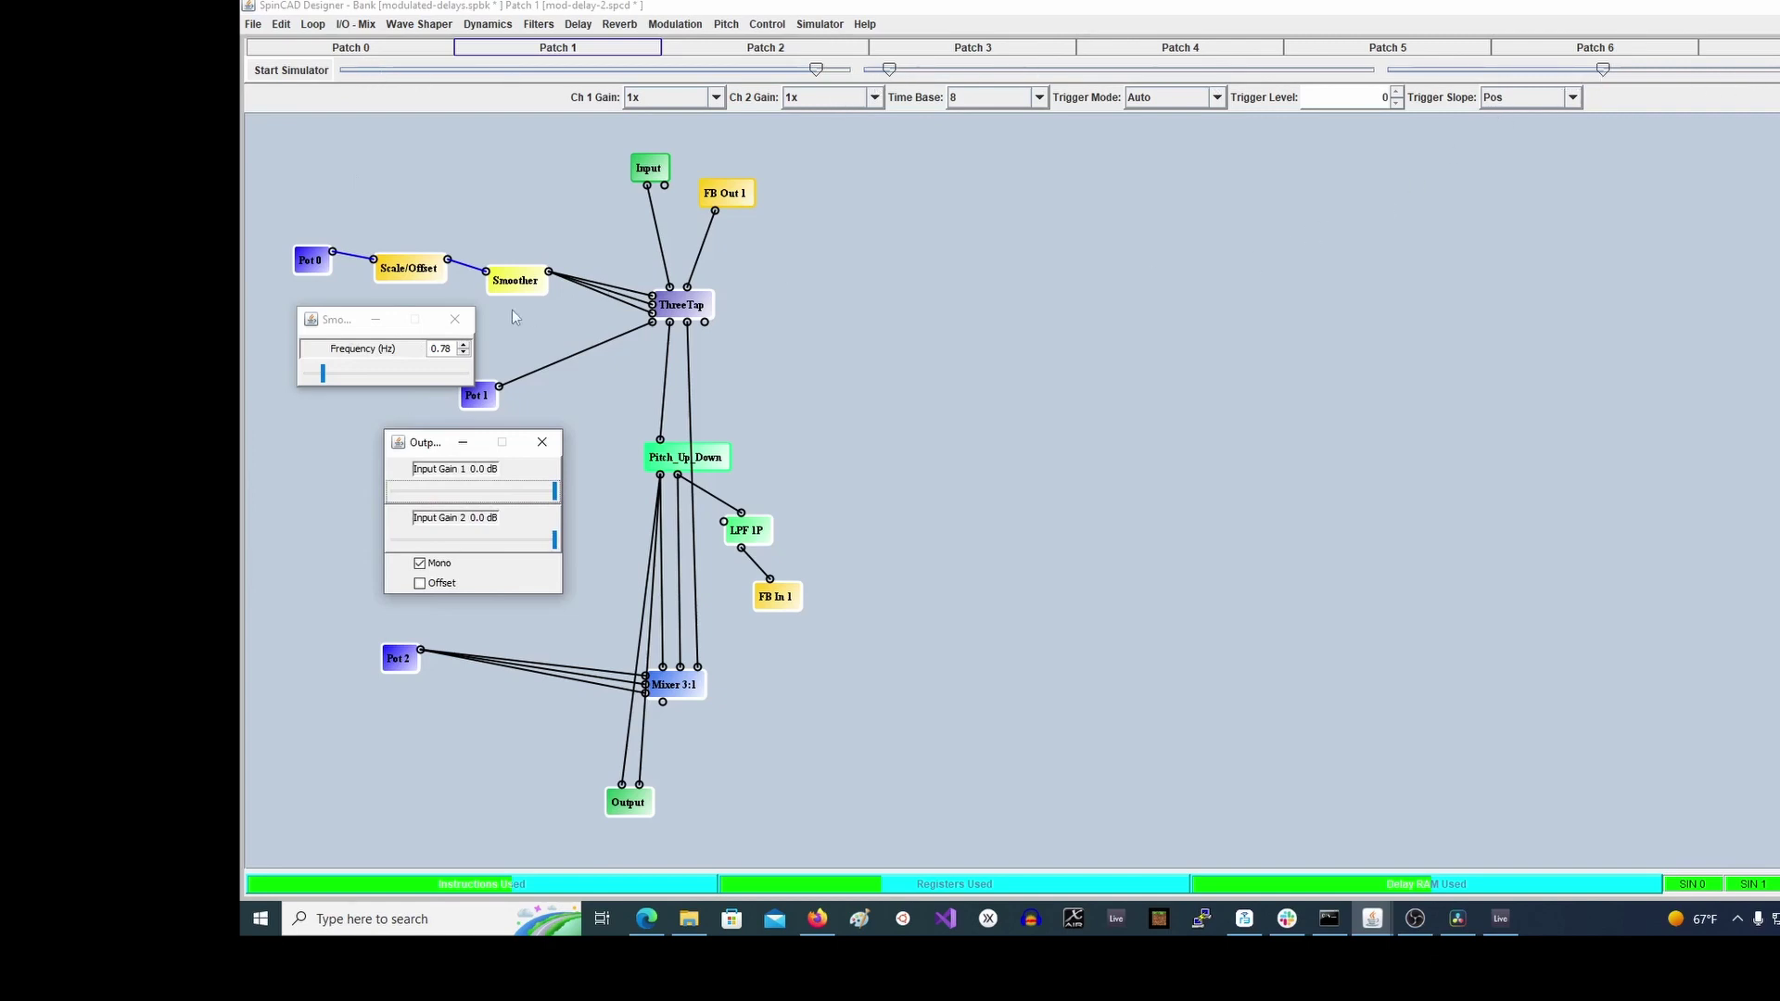
pyautogui.click(297, 76)
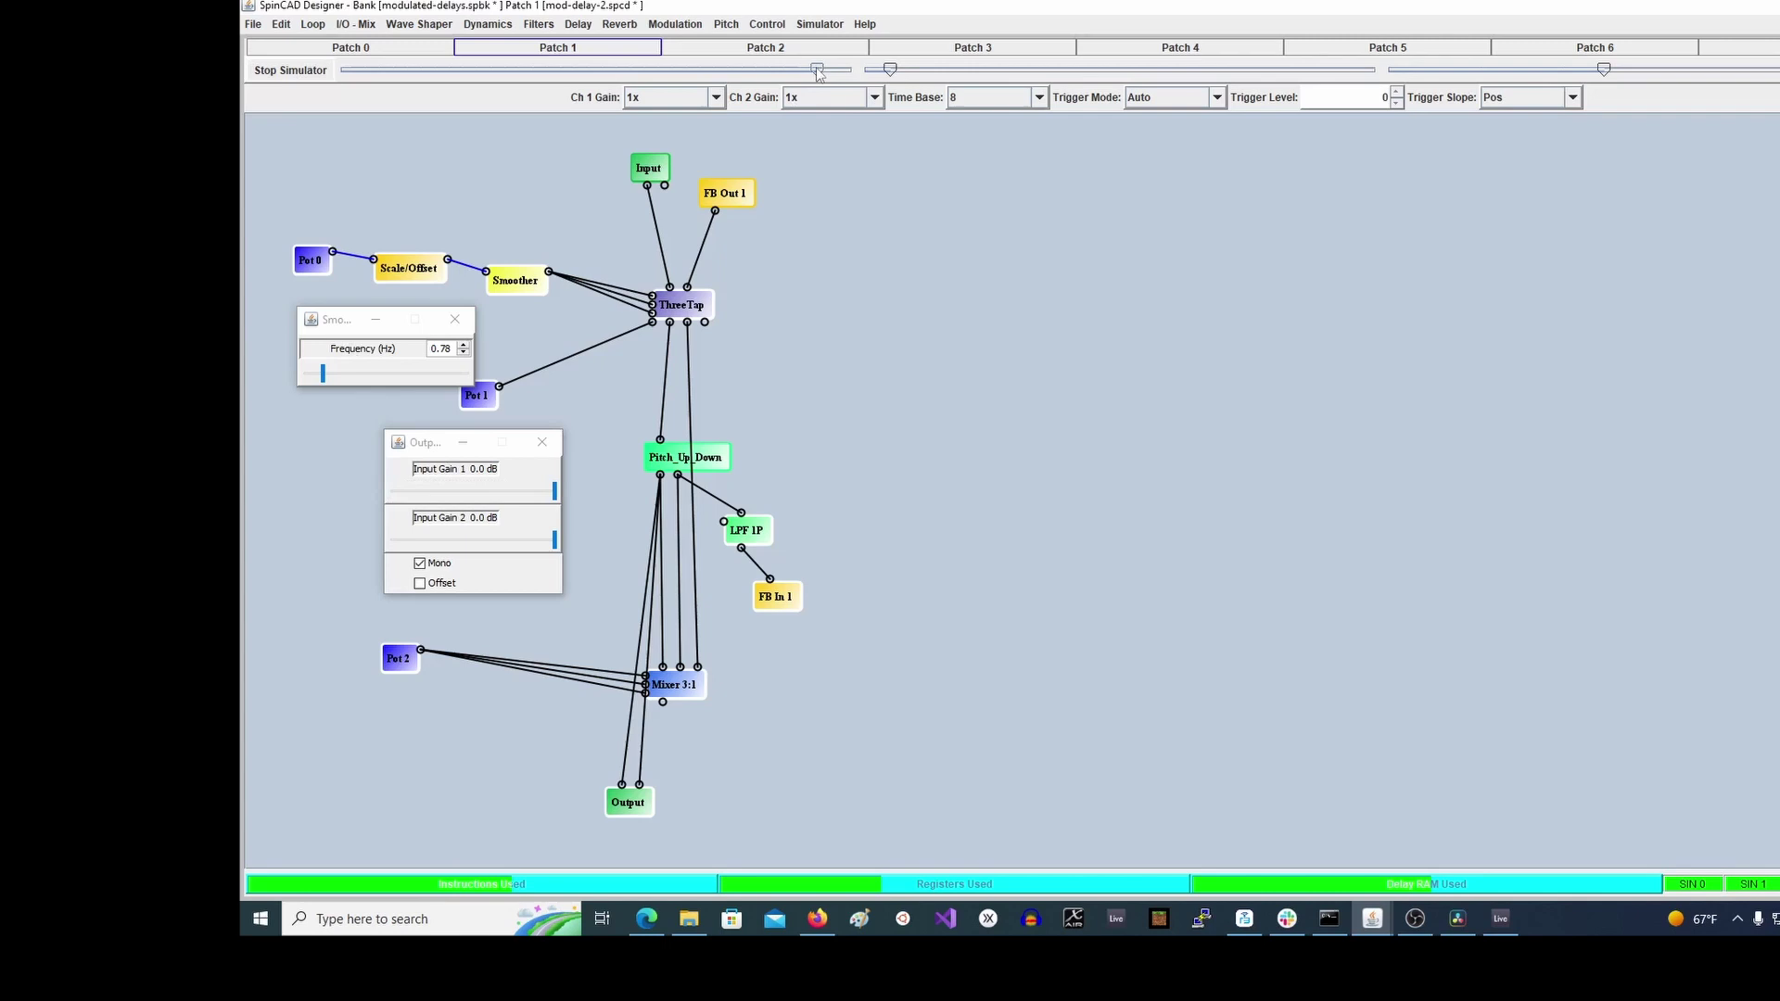
pyautogui.moveTo(818, 70); pyautogui.dragTo(570, 118)
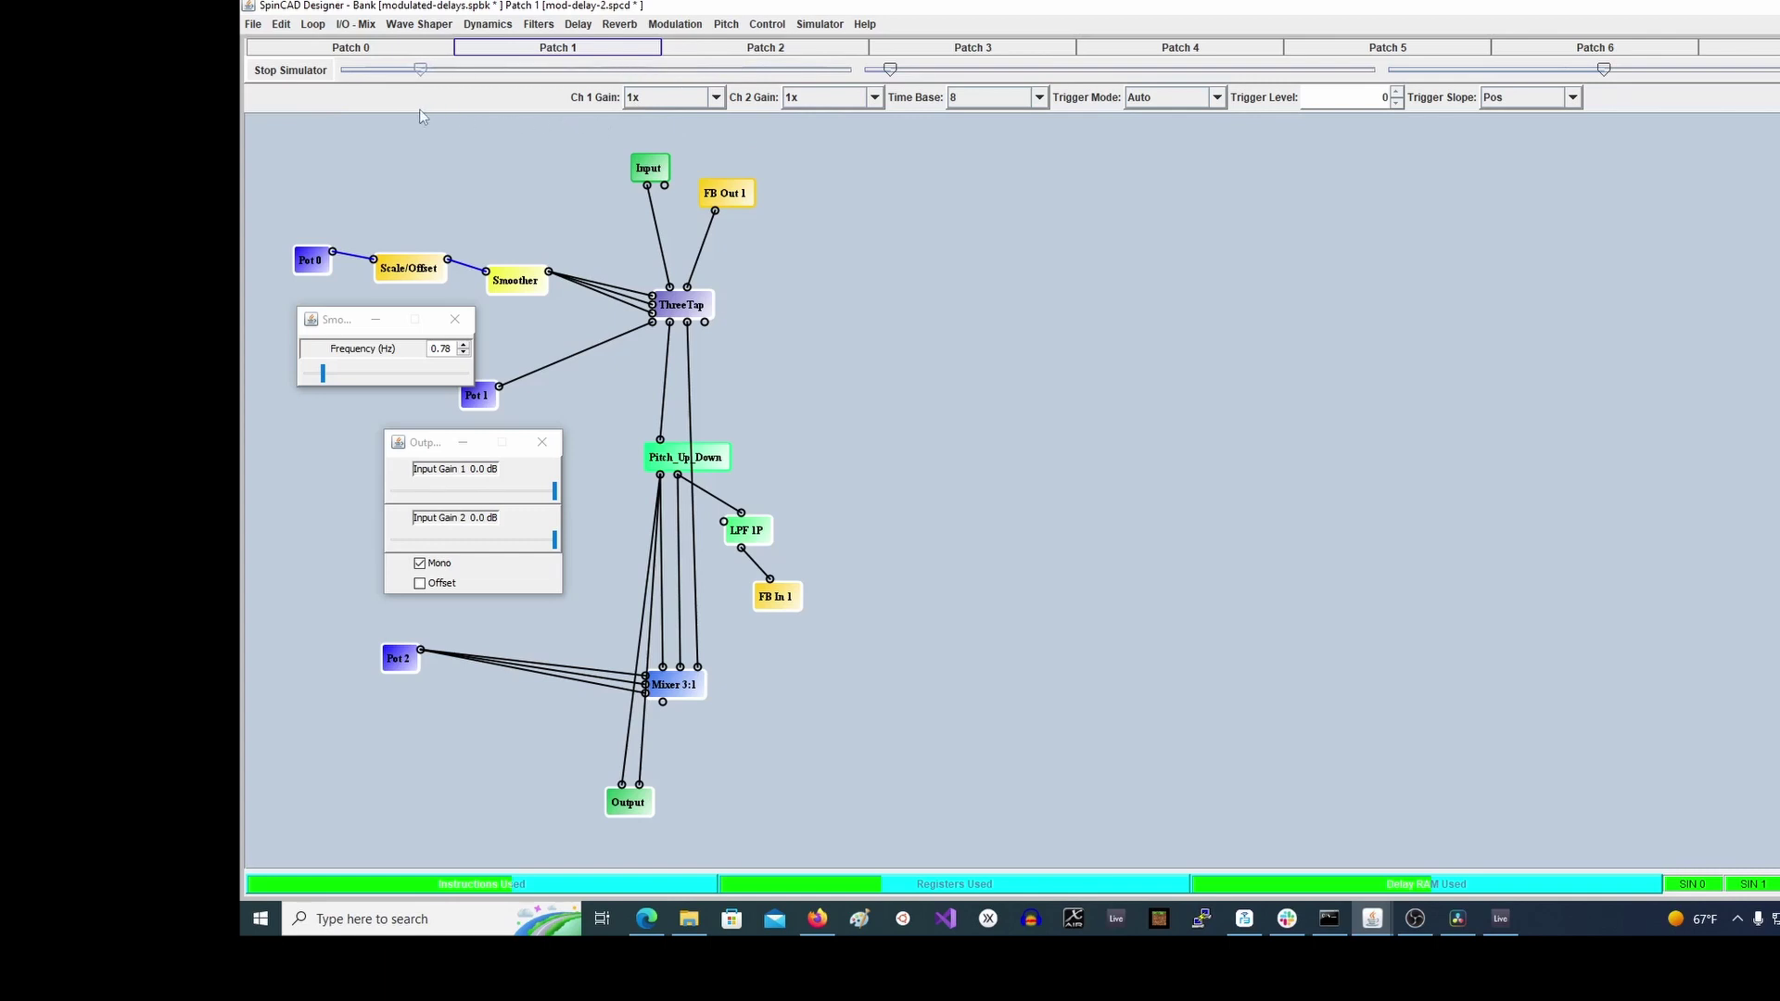
pyautogui.moveTo(422, 116); pyautogui.dragTo(783, 221)
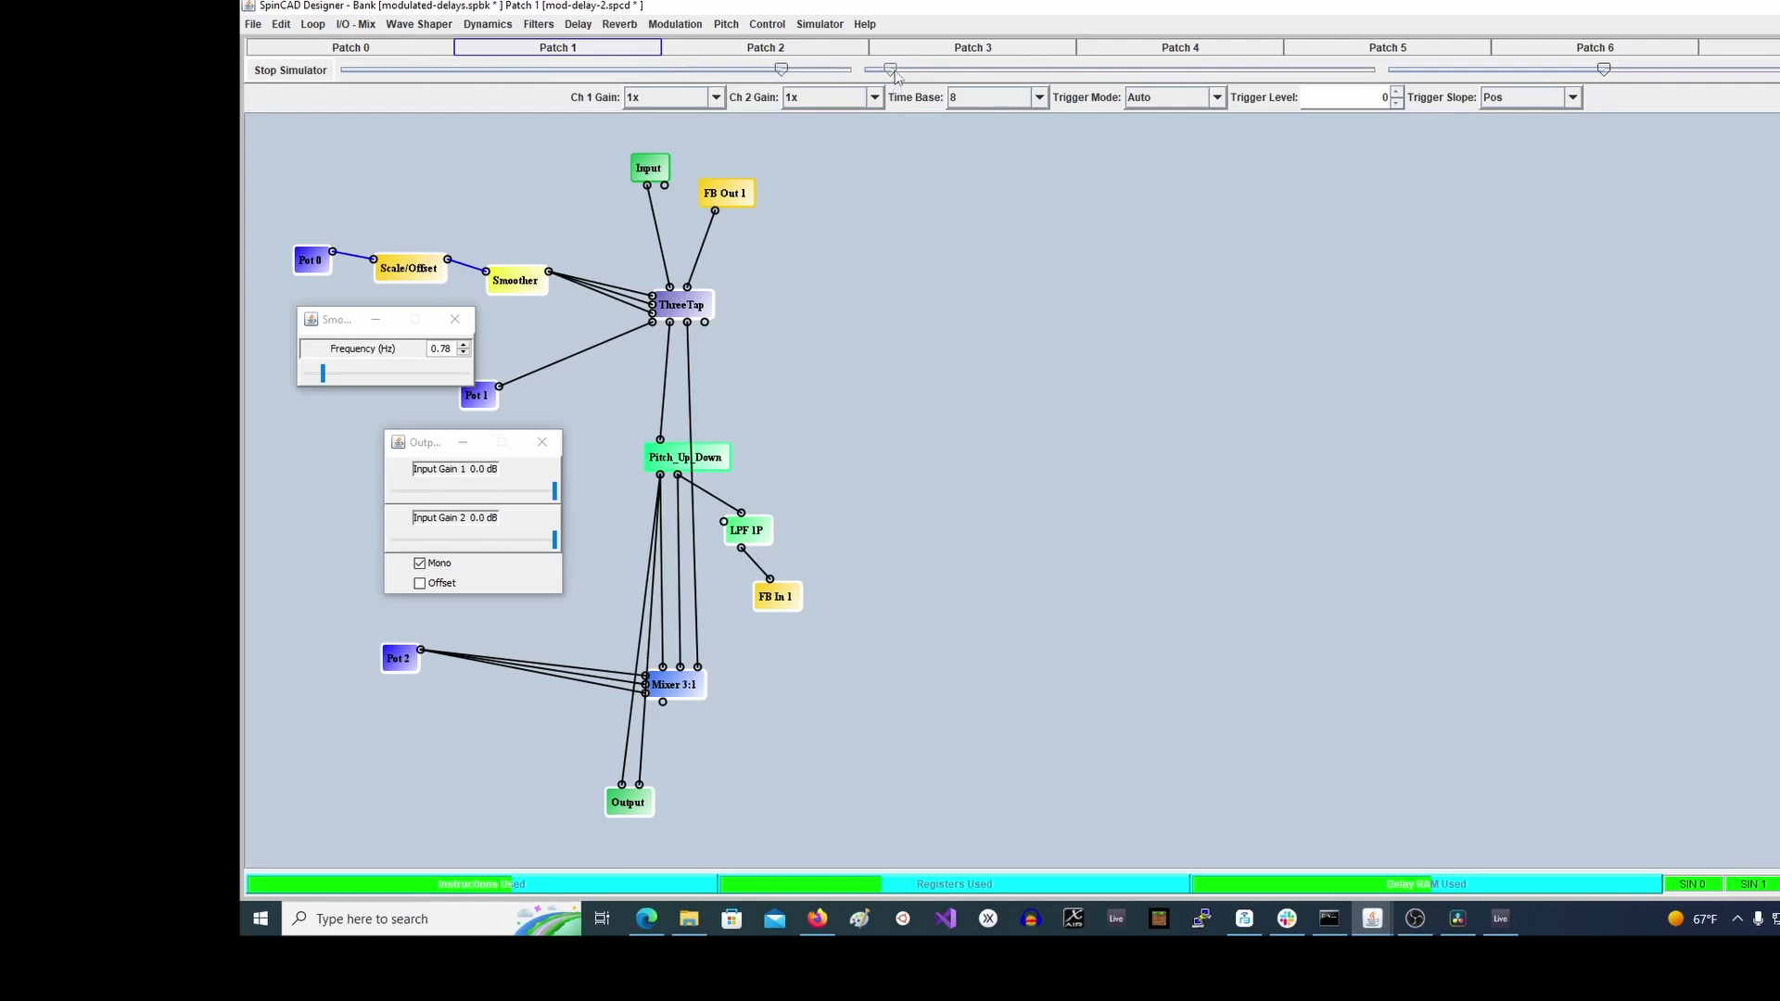
pyautogui.moveTo(893, 71); pyautogui.dragTo(1350, 98)
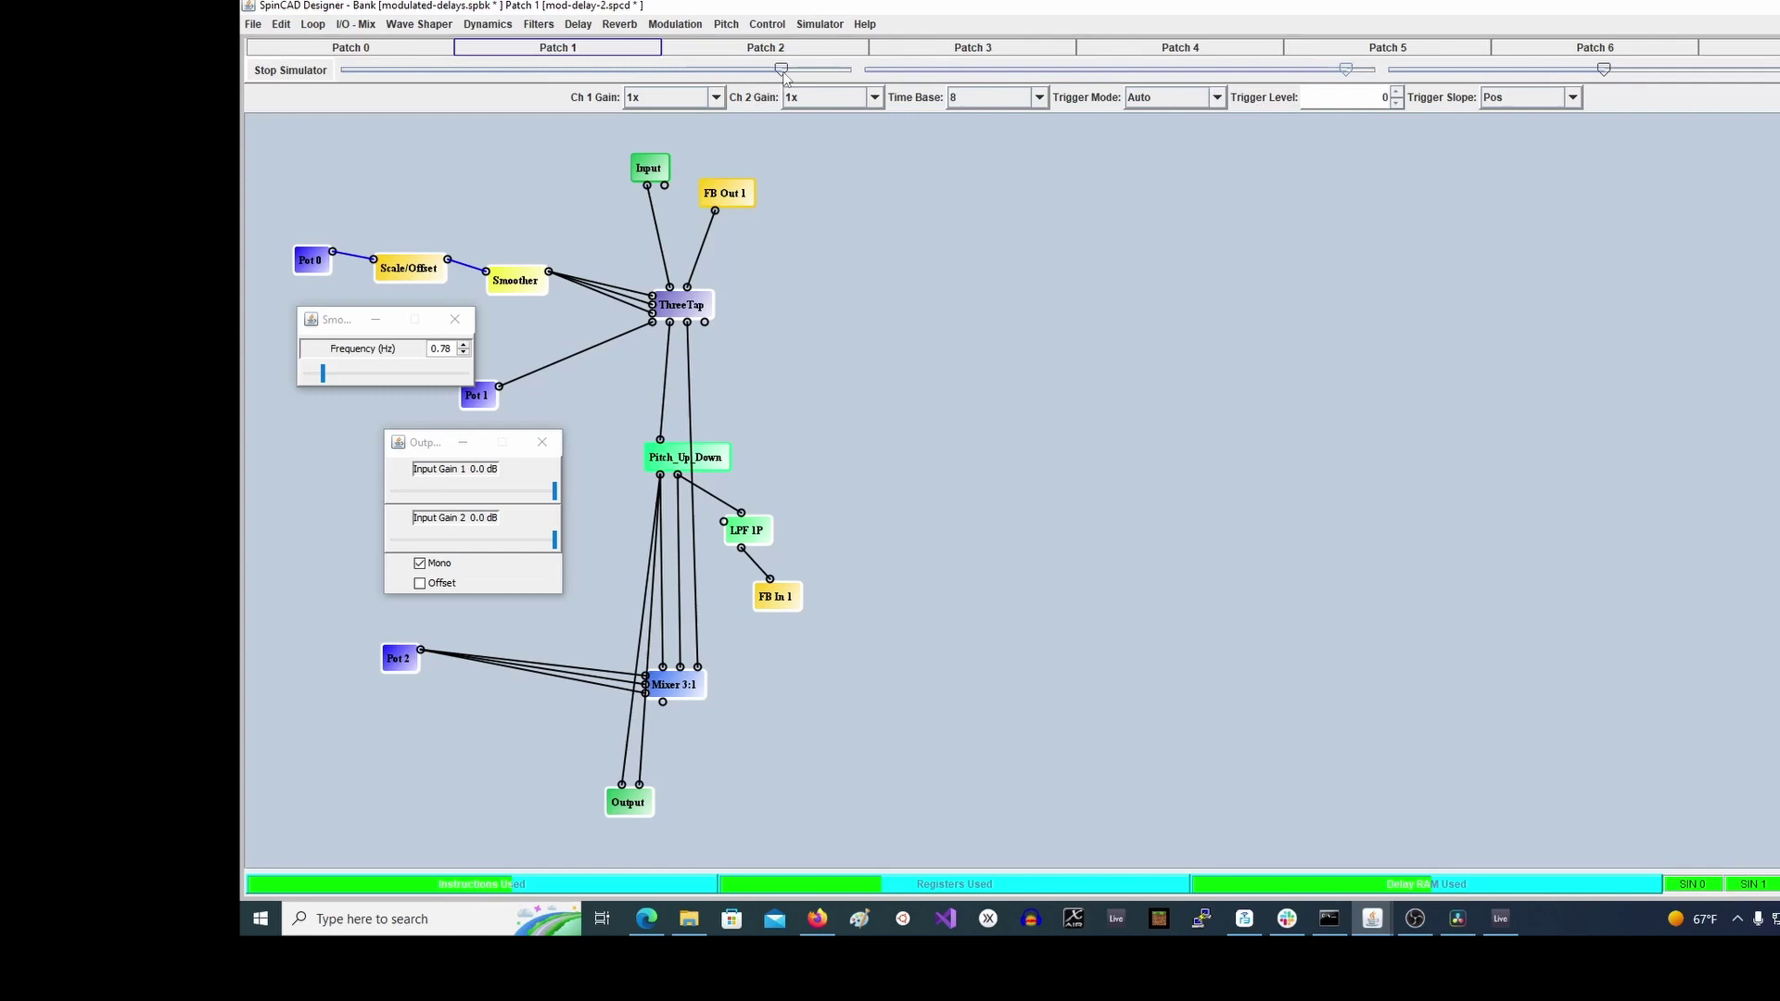
pyautogui.moveTo(783, 74)
pyautogui.moveTo(783, 76); pyautogui.dragTo(799, 114)
# Wire Pitch_Up_Down into the Output's second input and start simulating
pyautogui.click(677, 476)
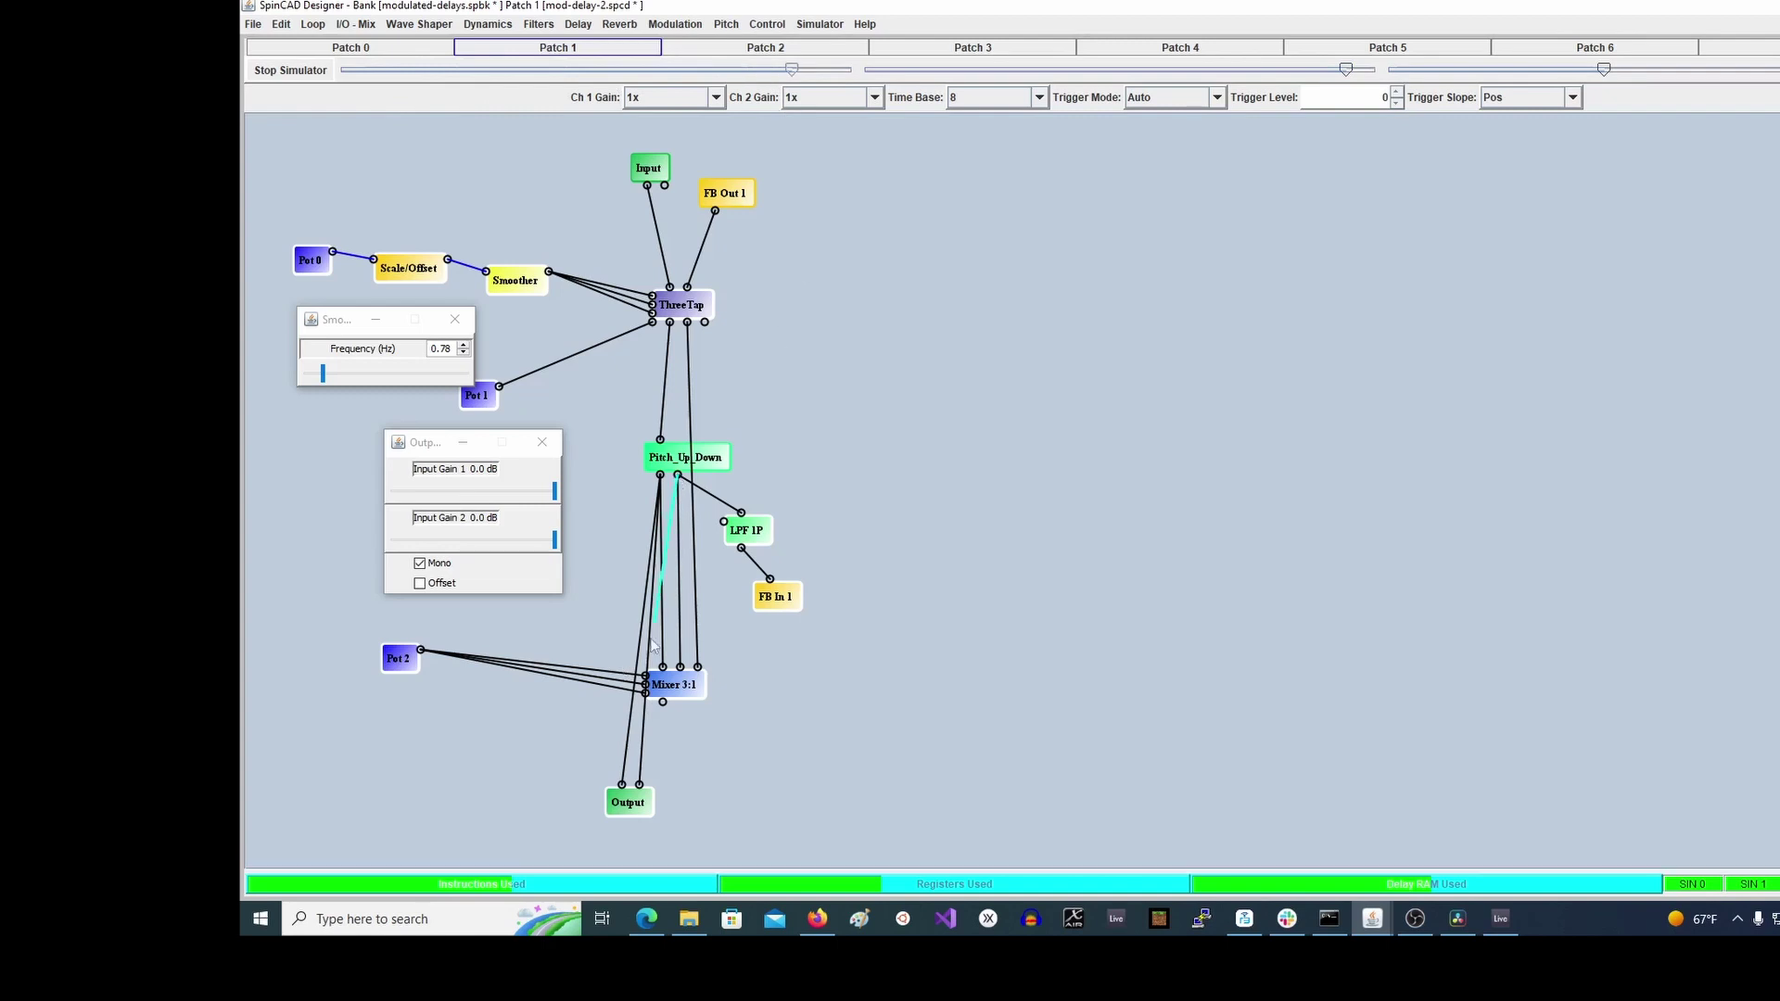
pyautogui.click(640, 785)
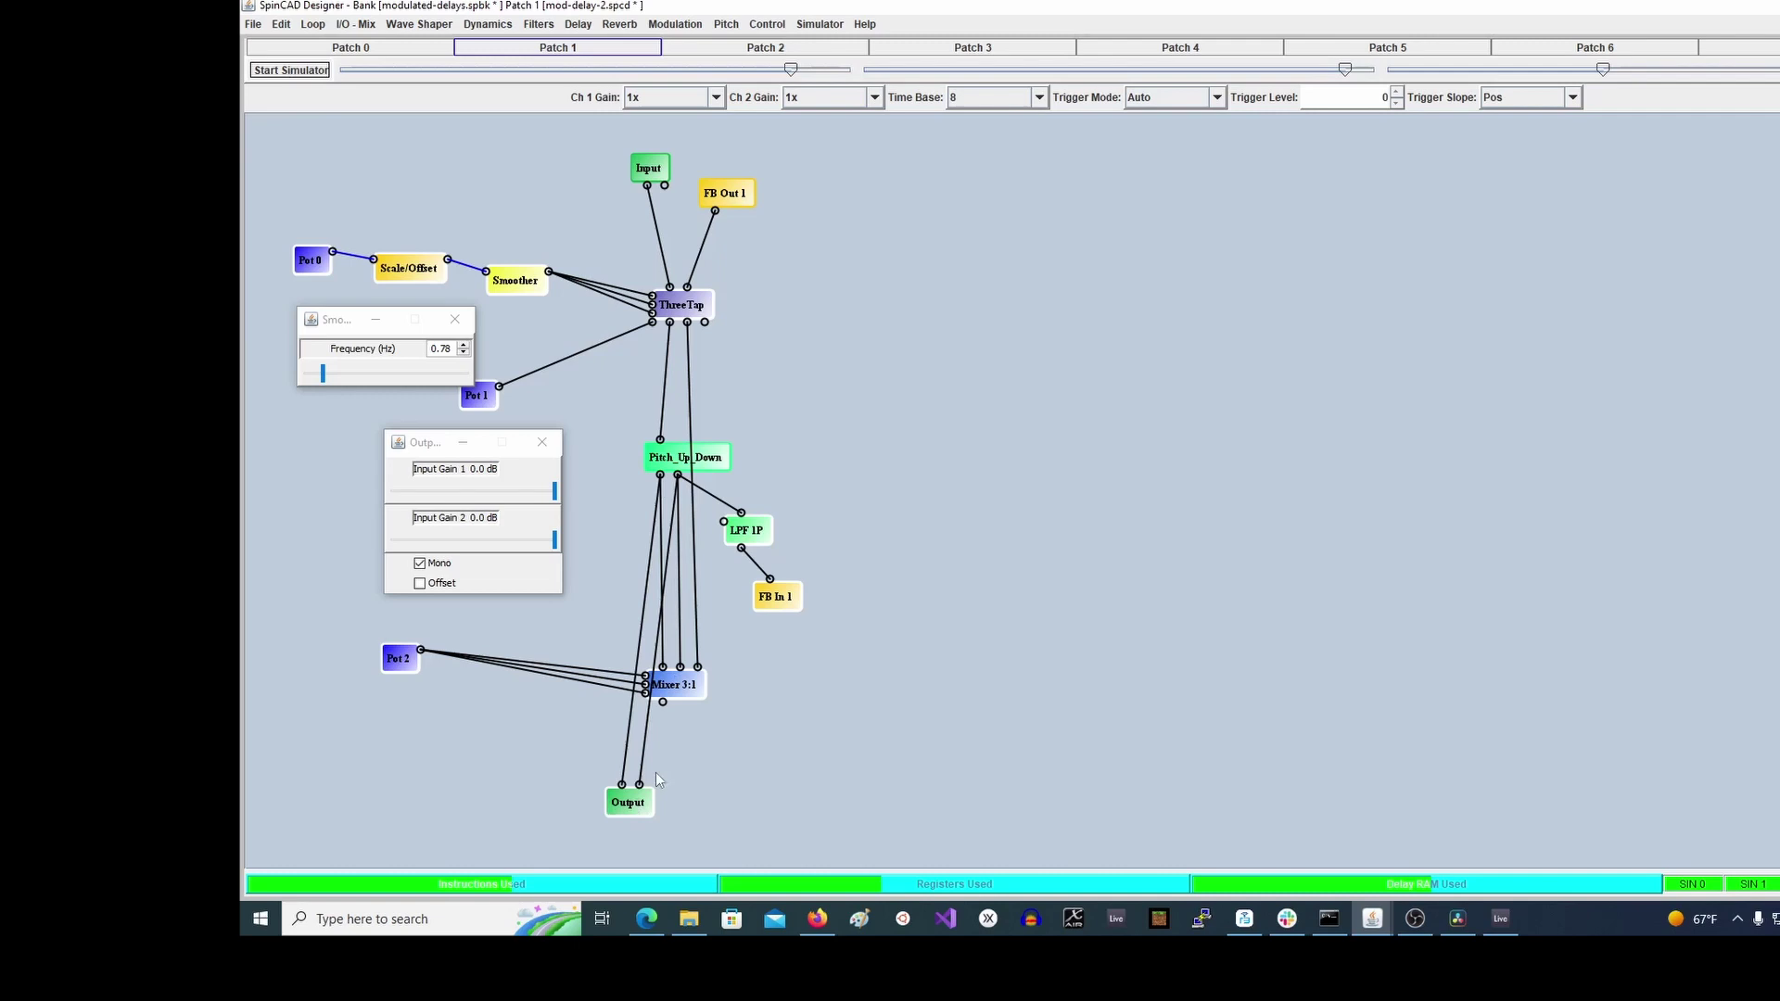
pyautogui.click(287, 71)
# Nudge the third pot down, stop the simulator, and lower the Smoother frequency to 0.51 Hz
pyautogui.moveTo(1605, 72); pyautogui.dragTo(1563, 151)
pyautogui.click(290, 70)
pyautogui.moveTo(343, 319); pyautogui.dragTo(330, 314)
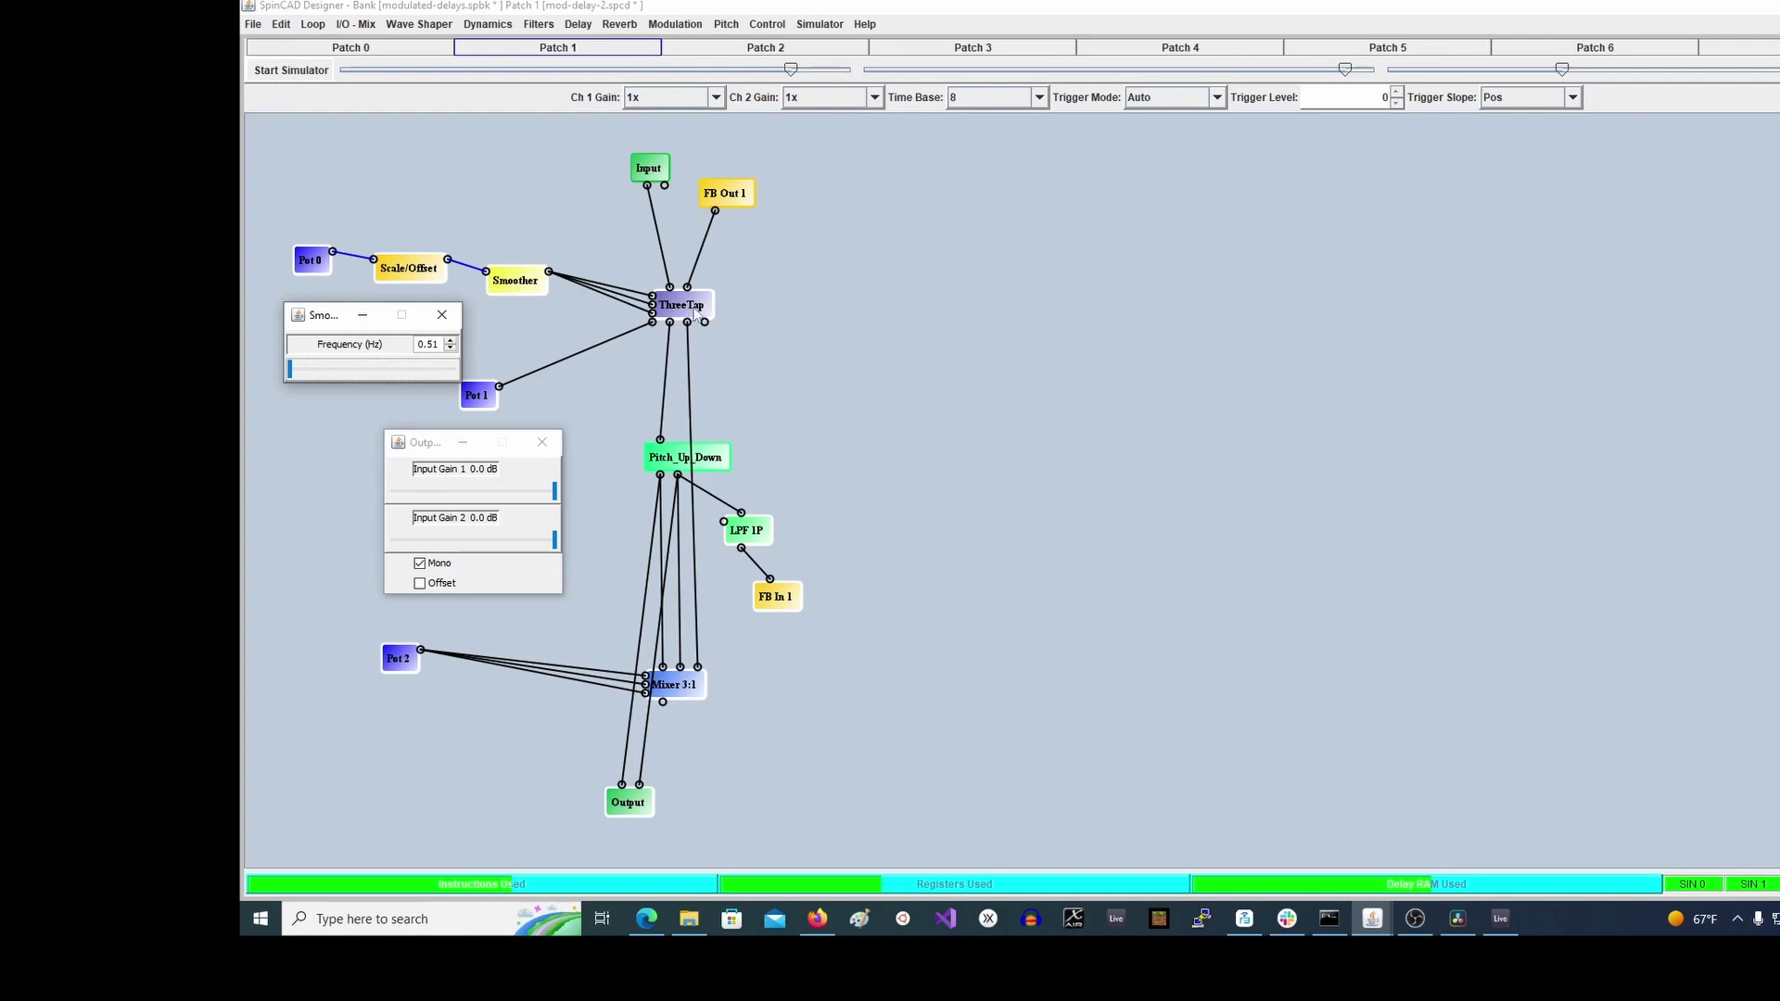
# Audition while sweeping Pot 0 down and back up, then begin a wire from Mixer 3:1's output
pyautogui.click(310, 72)
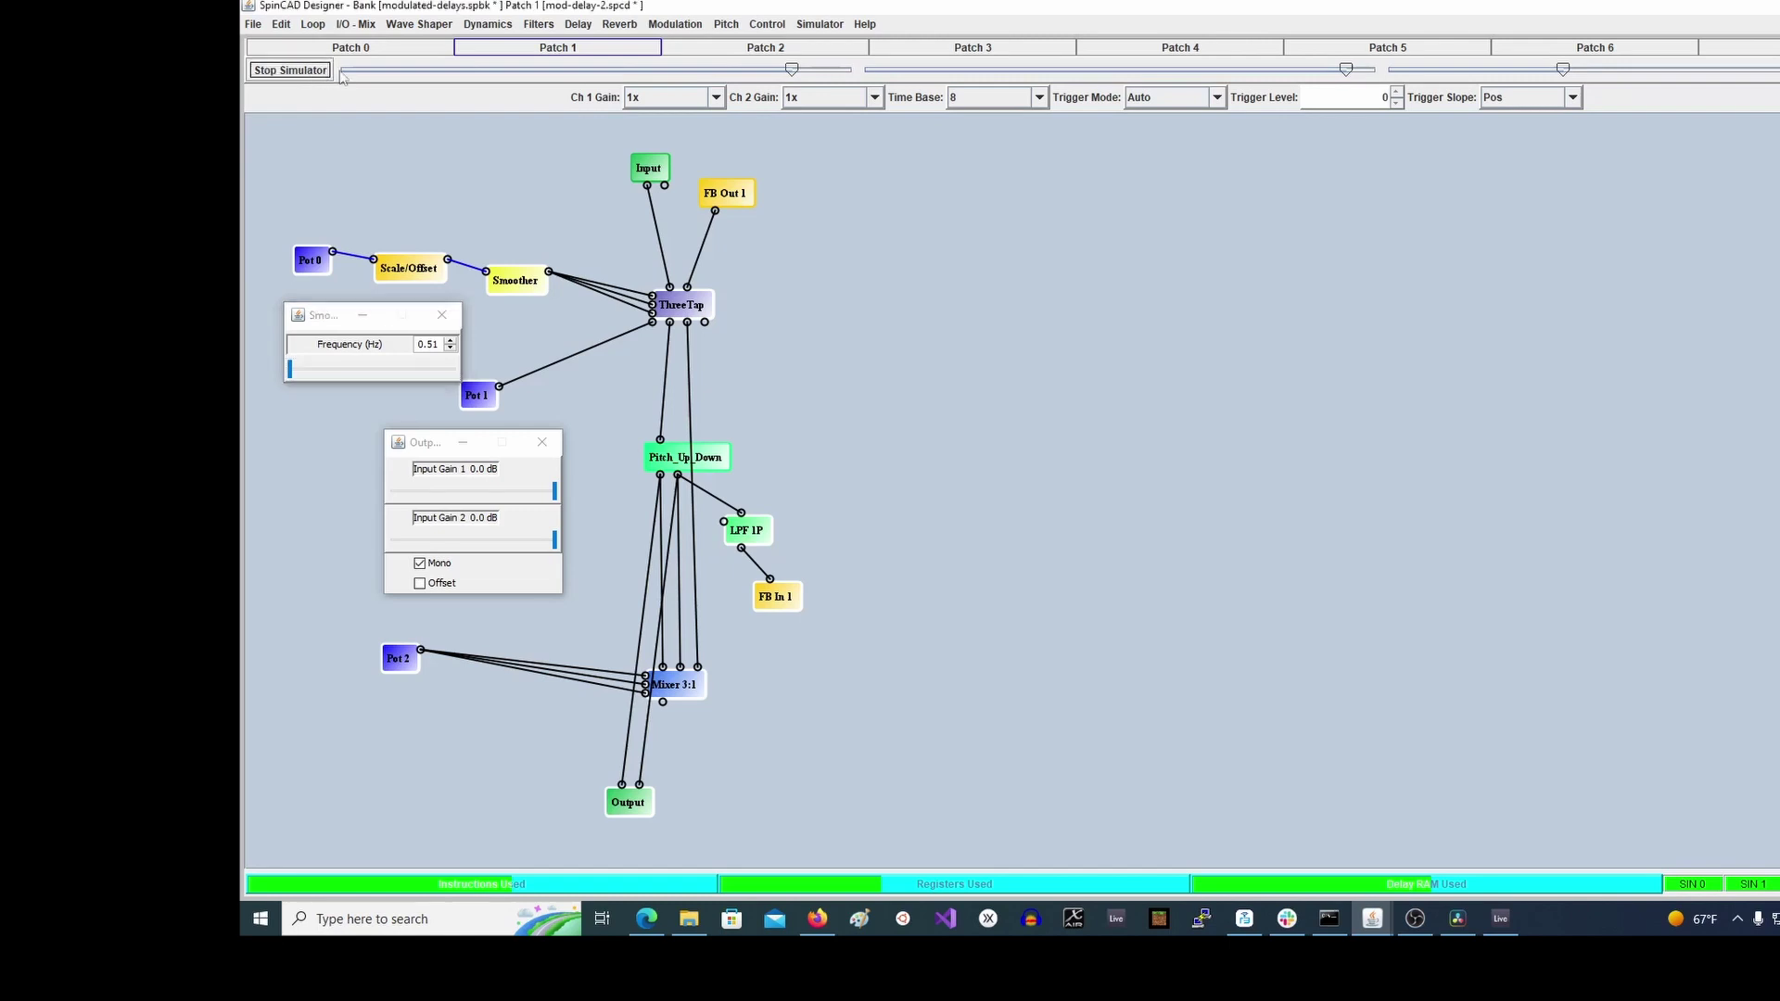
pyautogui.moveTo(791, 70); pyautogui.dragTo(619, 104)
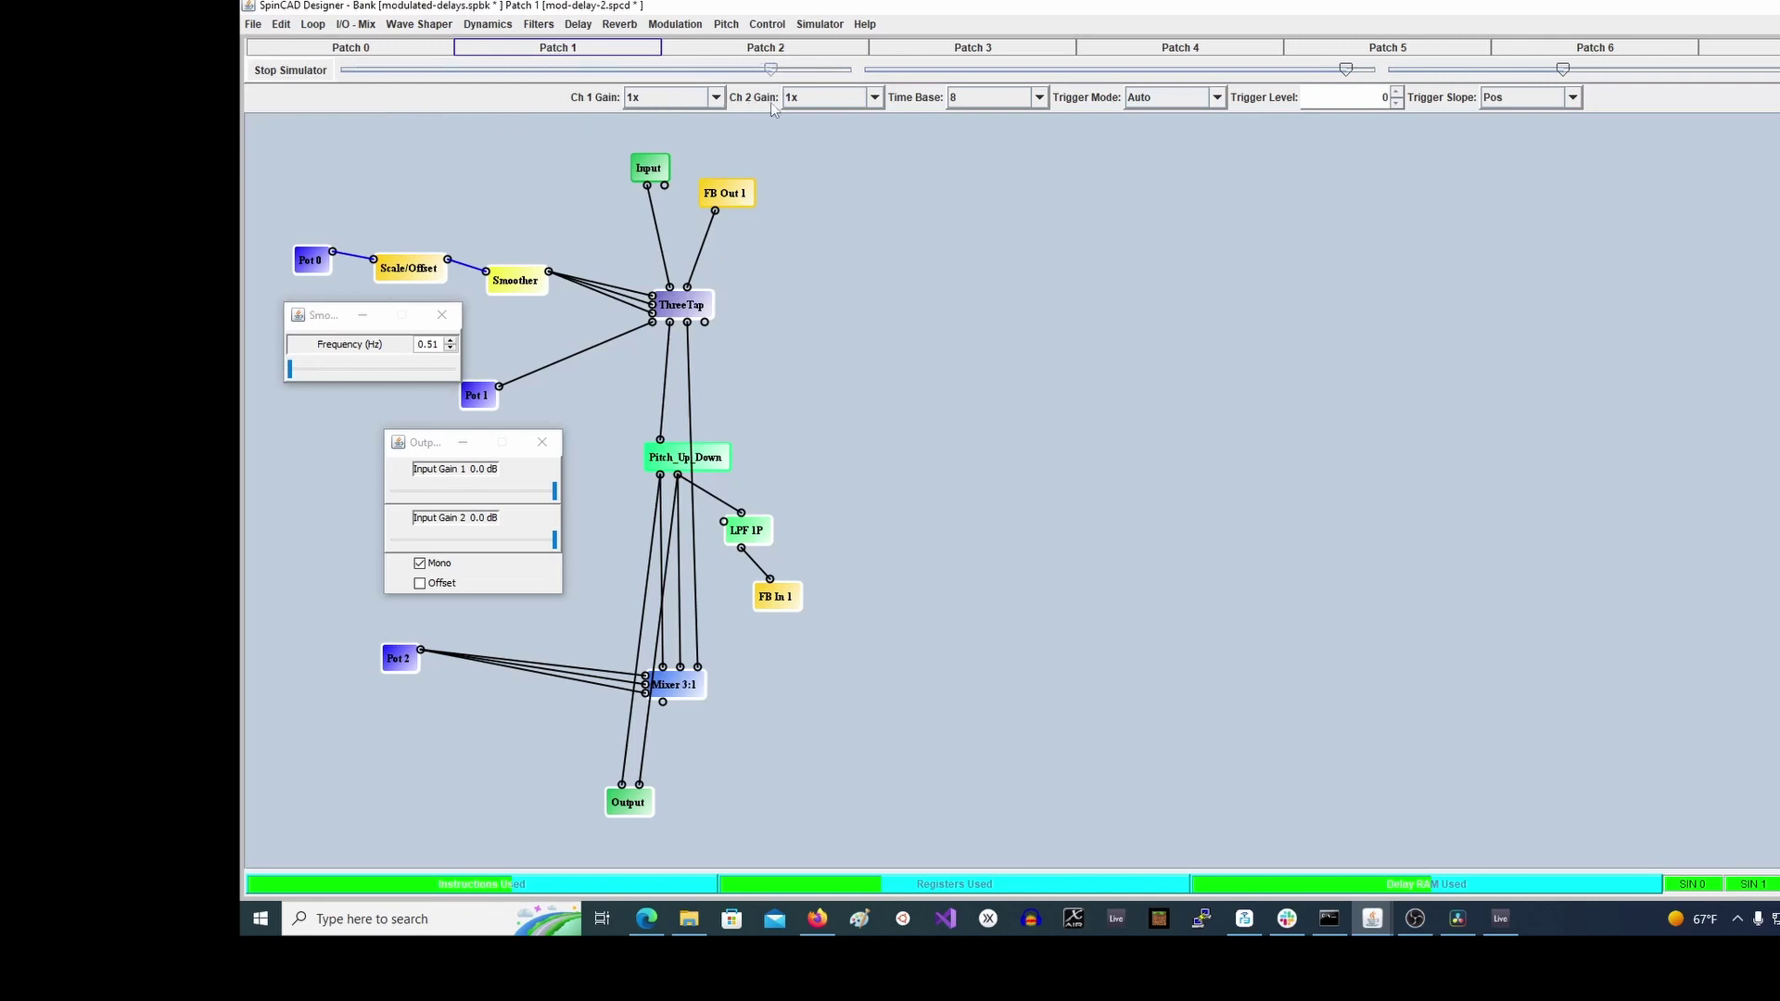
pyautogui.moveTo(821, 112); pyautogui.dragTo(720, 117)
pyautogui.moveTo(494, 123); pyautogui.dragTo(615, 122)
pyautogui.click(298, 76)
pyautogui.click(663, 702)
# Connect Mixer 3:1 to Output's right input and the dry Input to its left input, then simulate
pyautogui.click(640, 784)
pyautogui.click(622, 785)
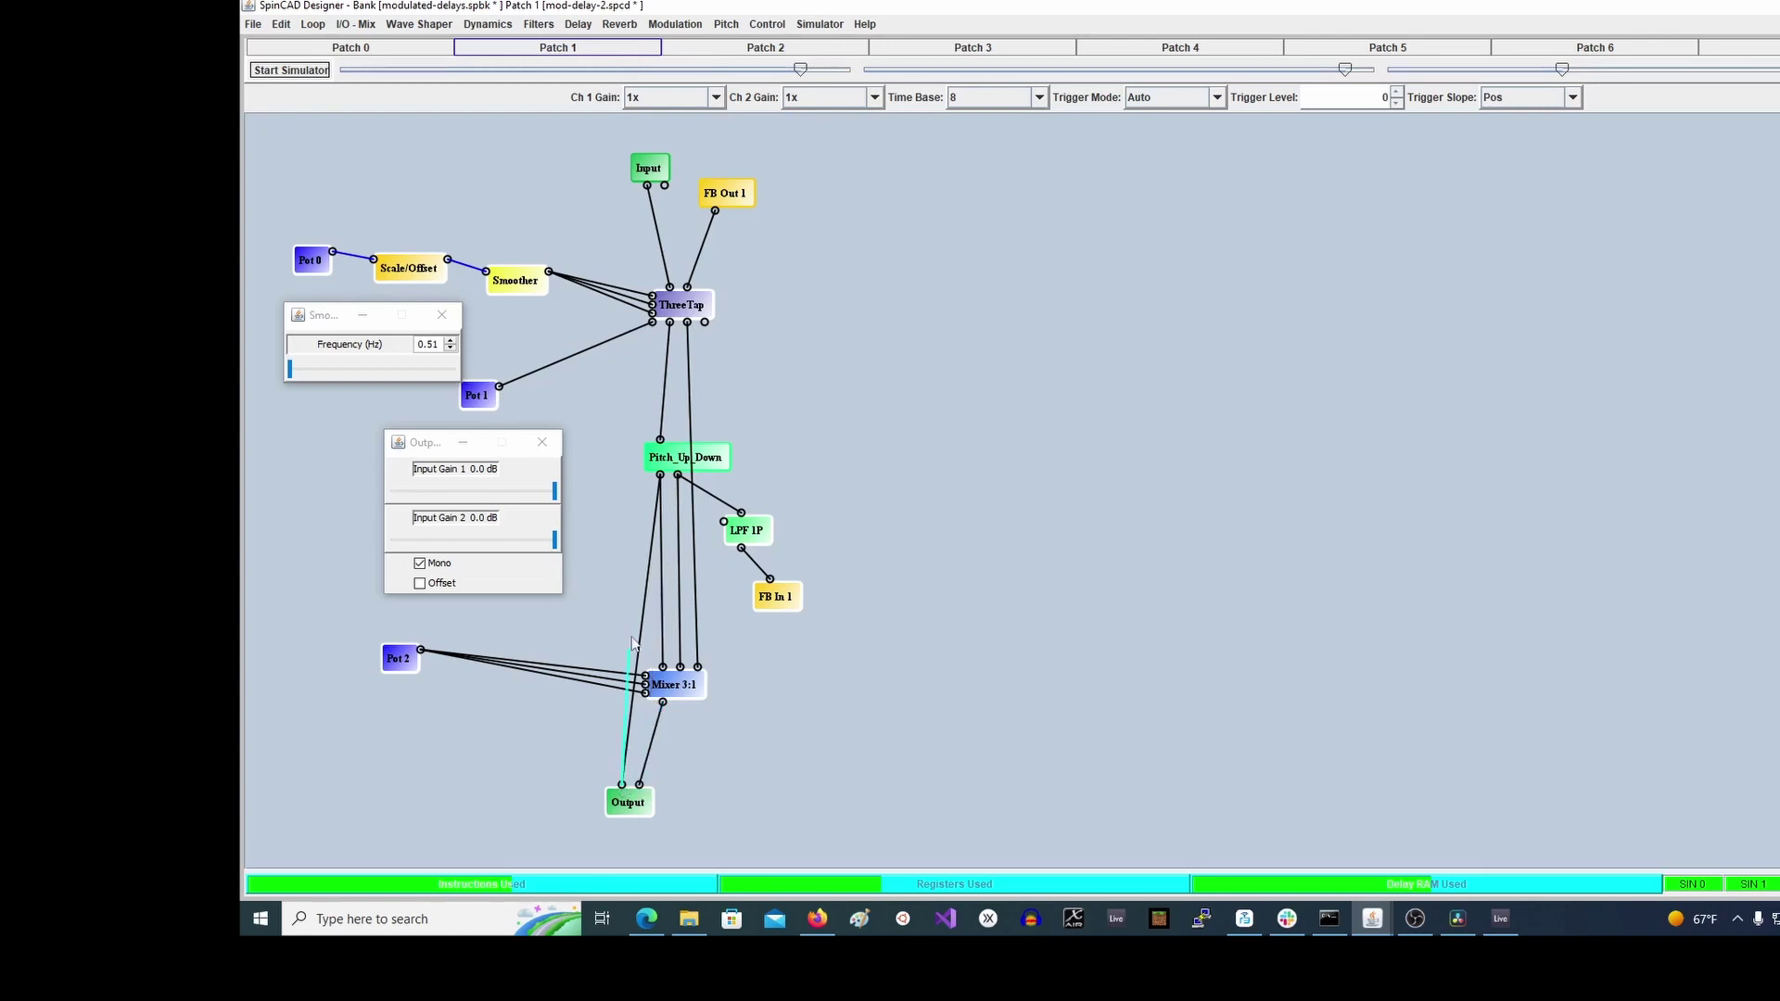
pyautogui.click(646, 186)
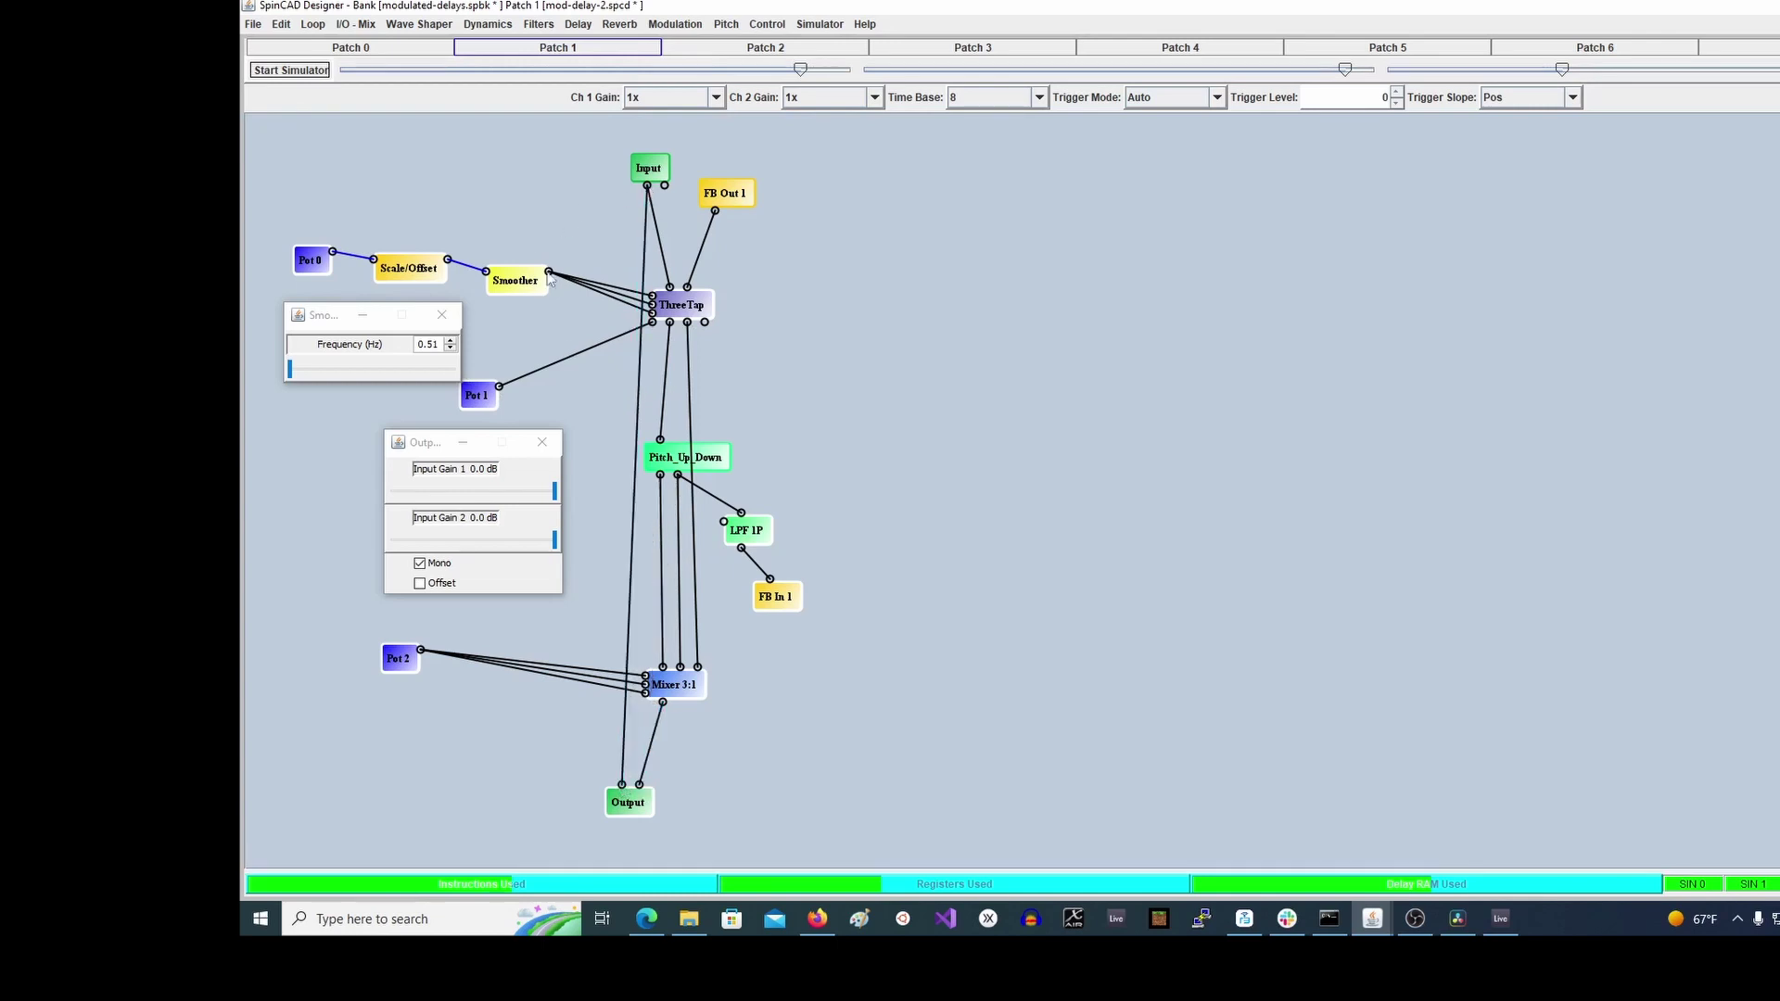
pyautogui.click(320, 70)
# Adjust the pots, stop simulating, and open FB In 1's control panel
pyautogui.moveTo(1346, 74); pyautogui.dragTo(1377, 79)
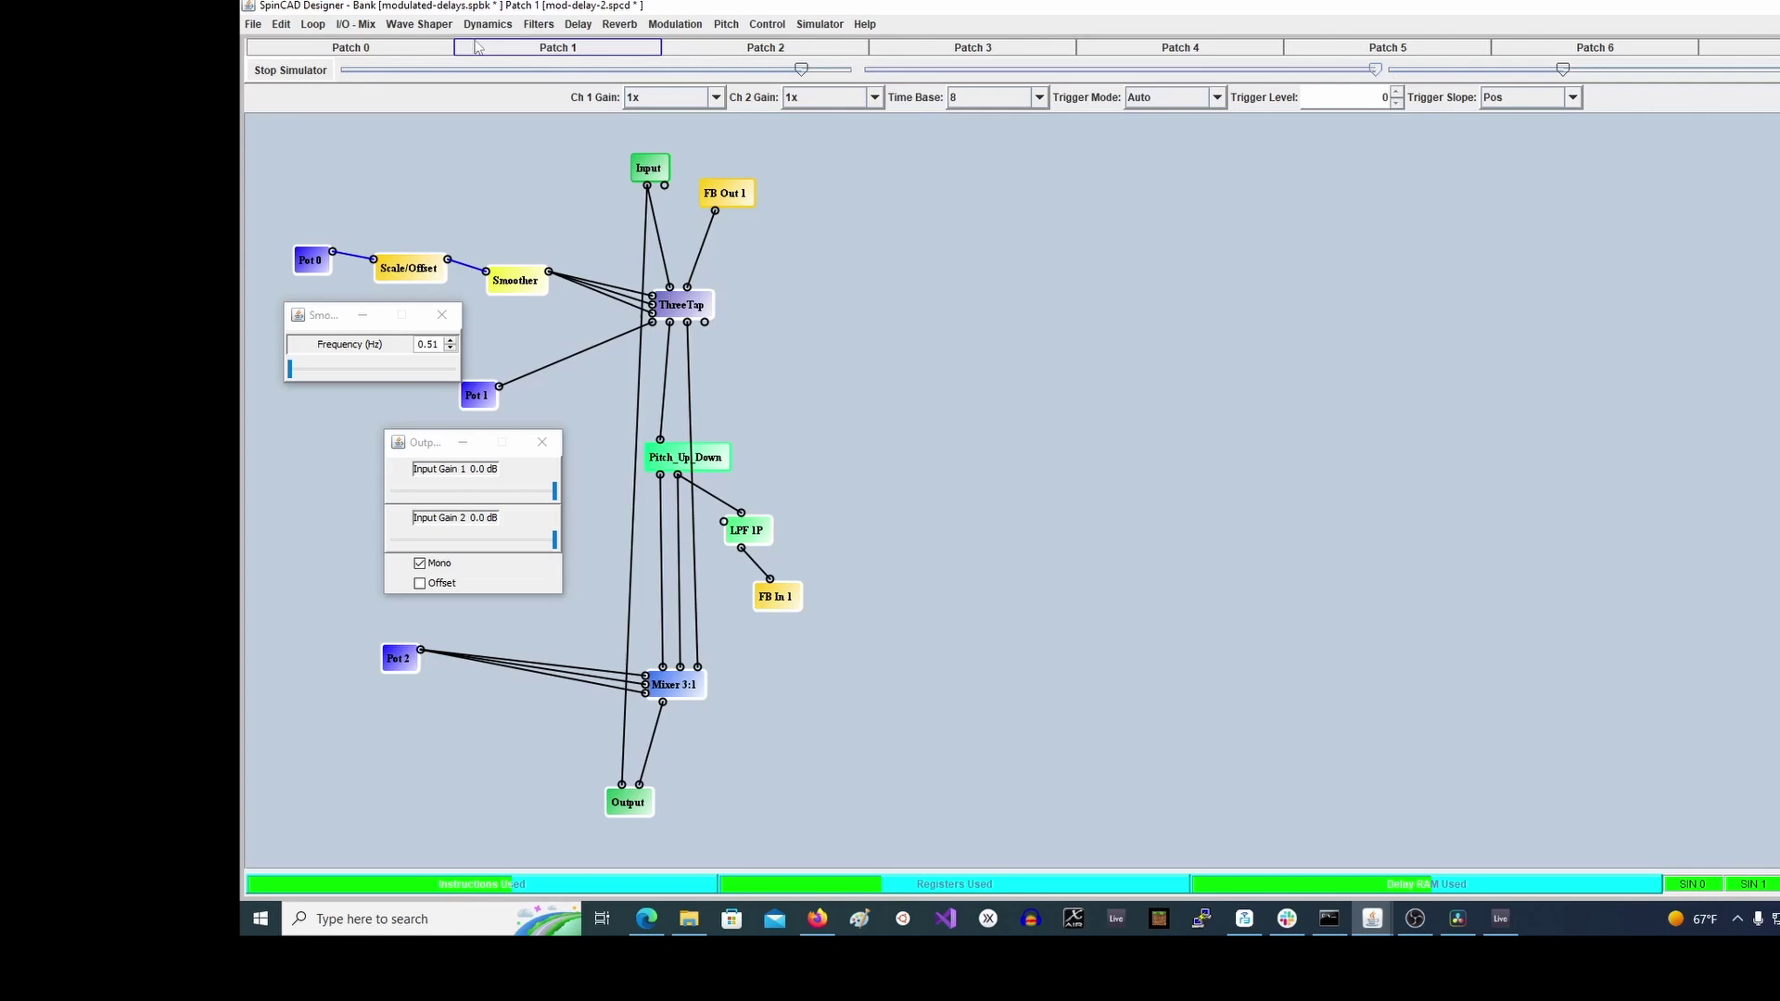
pyautogui.click(295, 71)
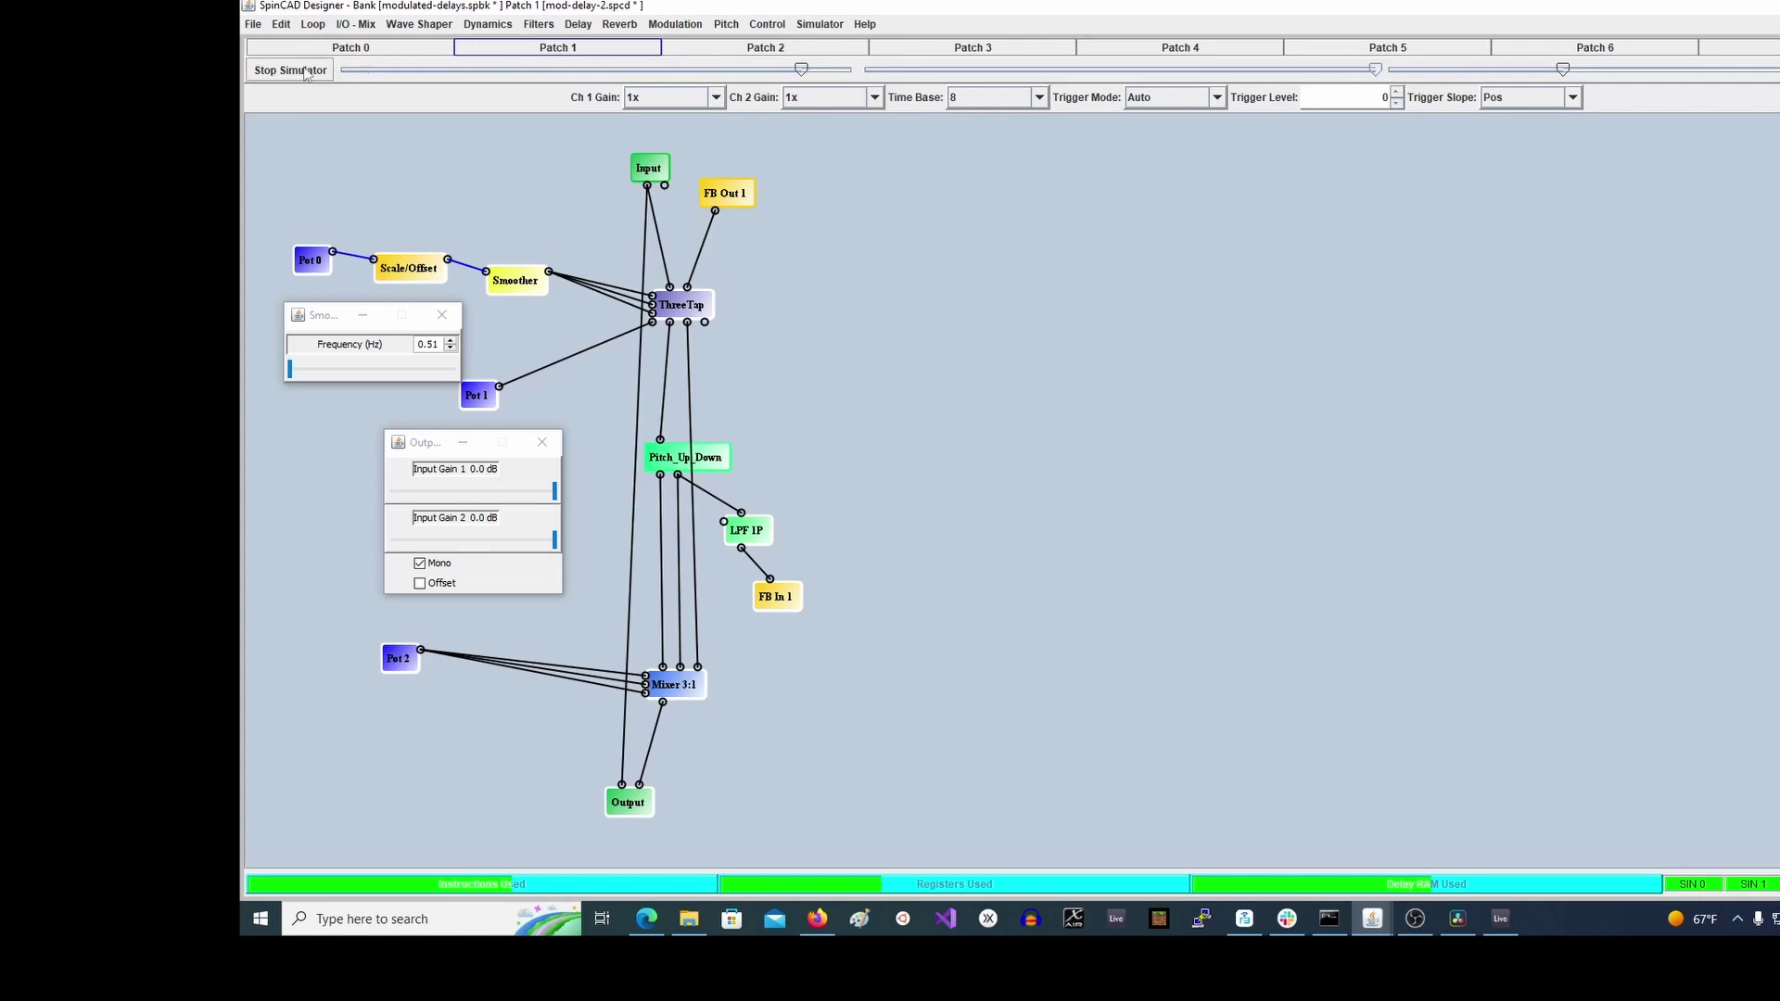
pyautogui.rightClick(778, 602)
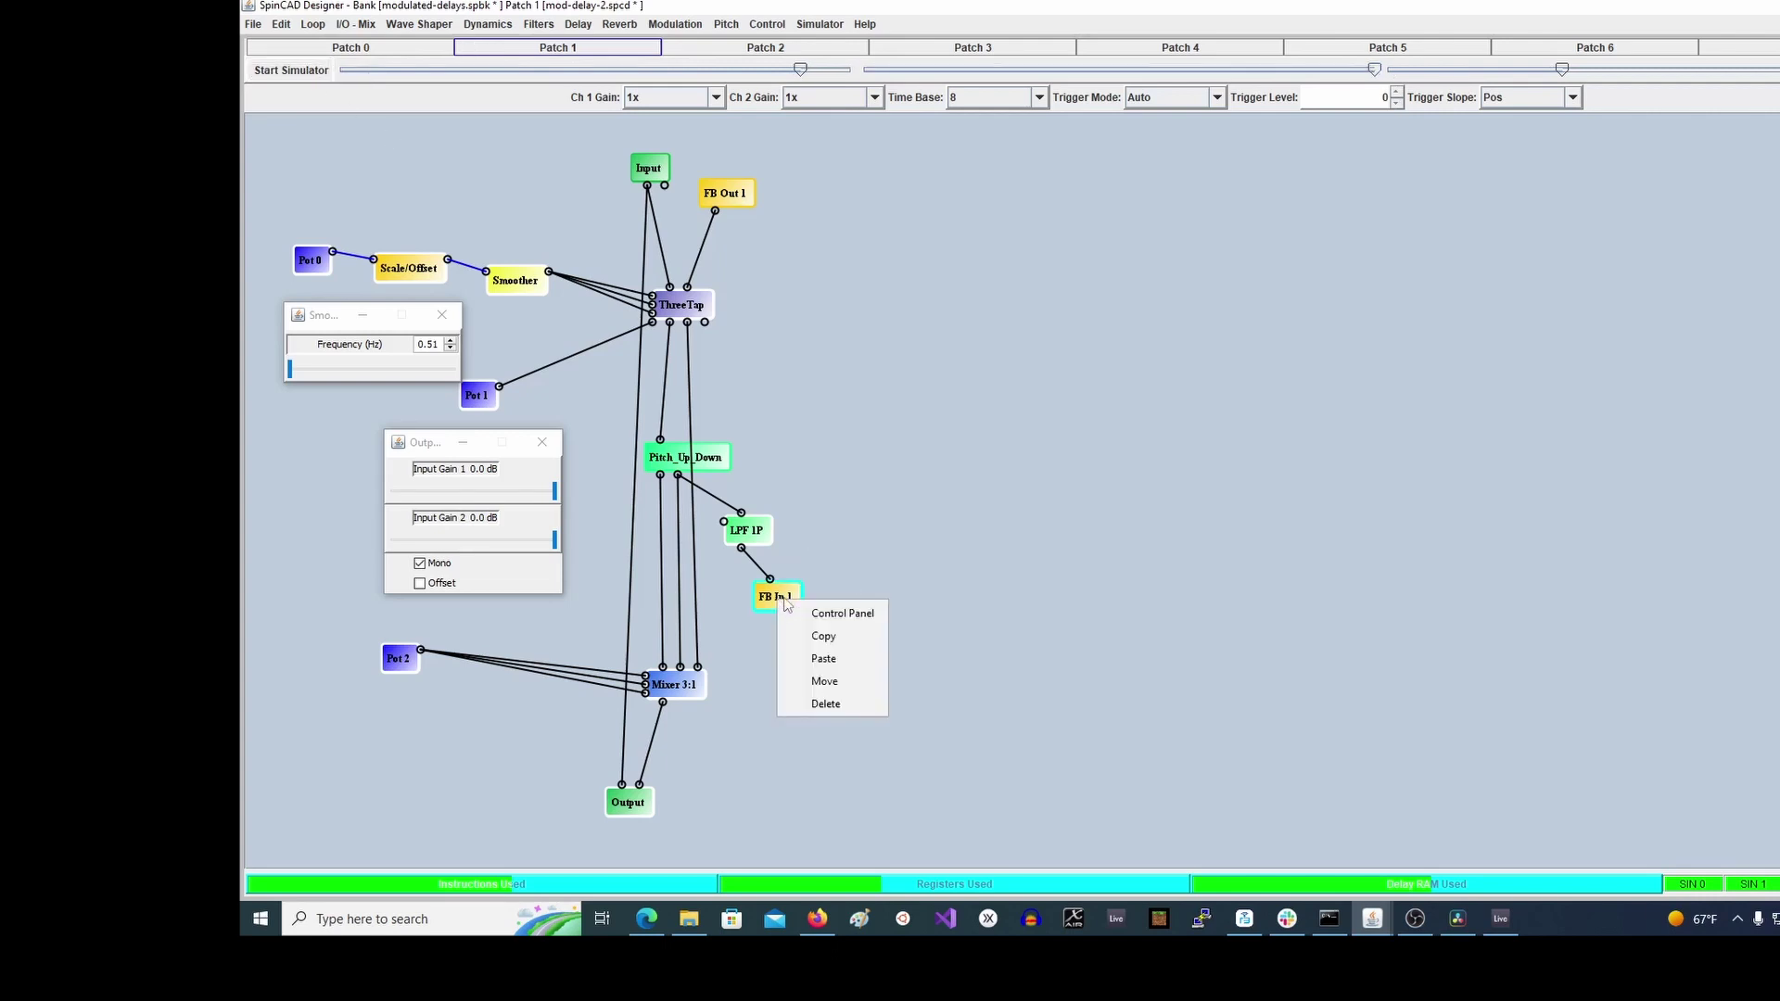
pyautogui.click(839, 613)
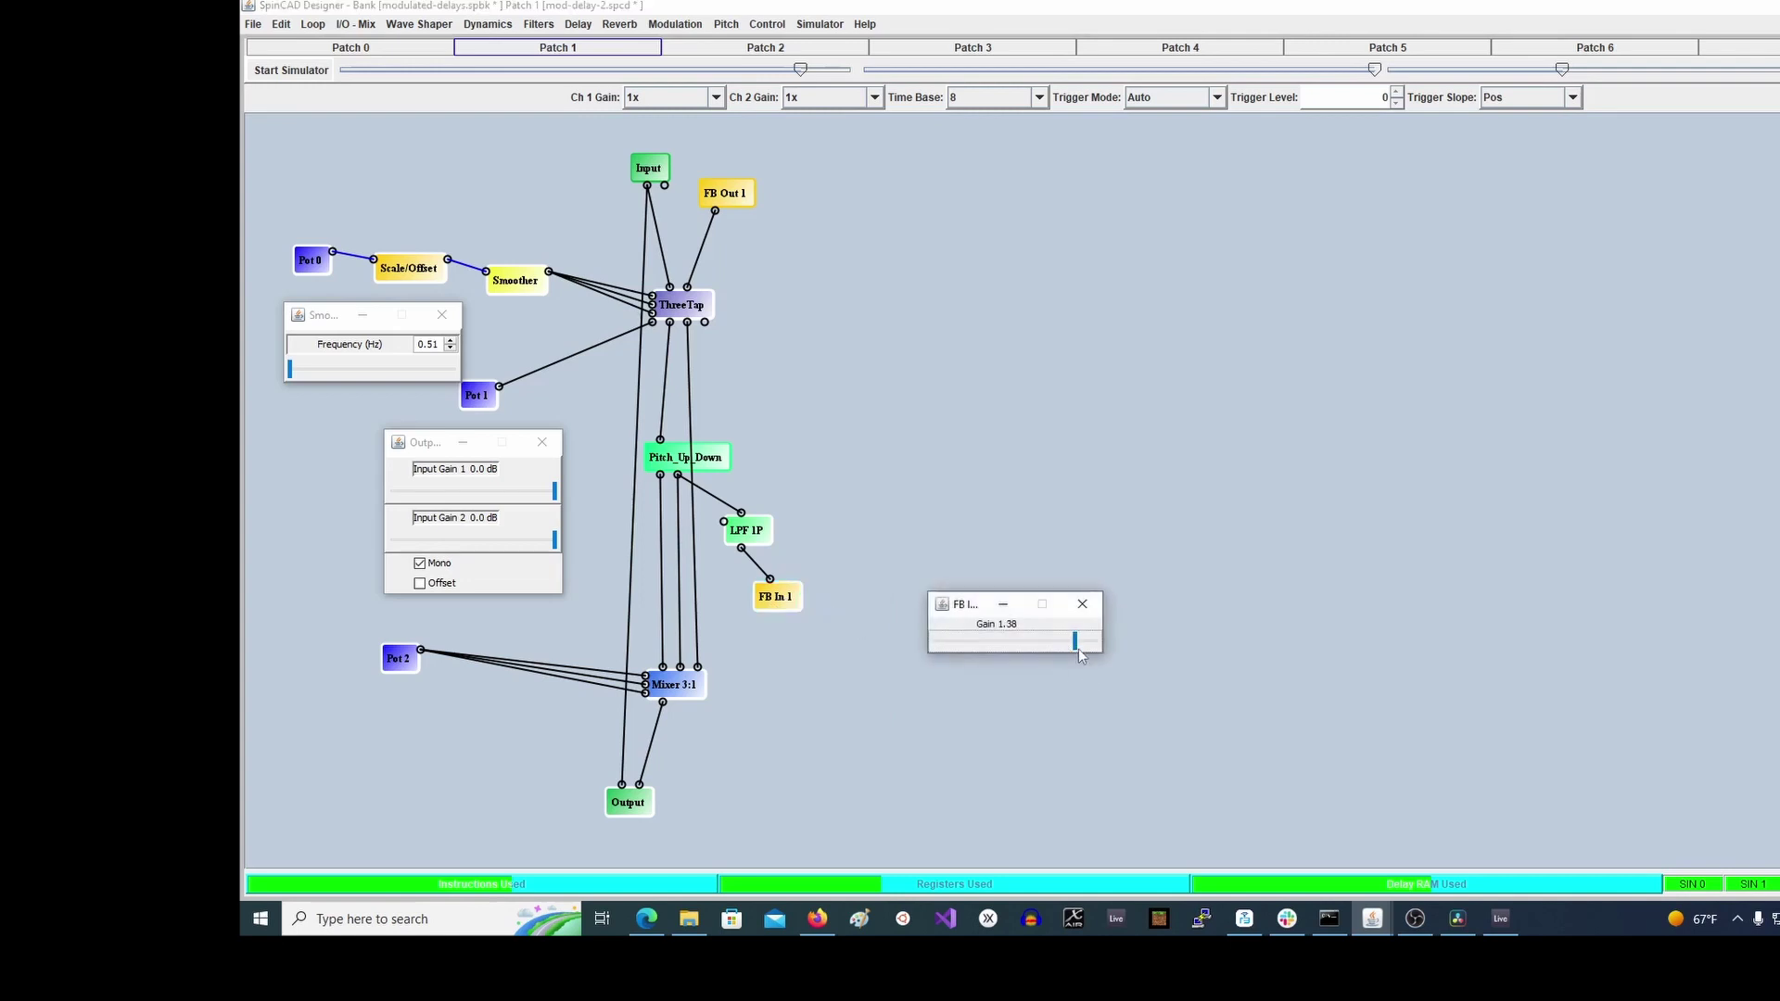
# Set FB In 1's feedback gain to 1.20, audition with the second pot lowered, then stop
pyautogui.moveTo(1077, 650); pyautogui.dragTo(1063, 647)
pyautogui.moveTo(1070, 644); pyautogui.dragTo(1070, 644)
pyautogui.click(292, 71)
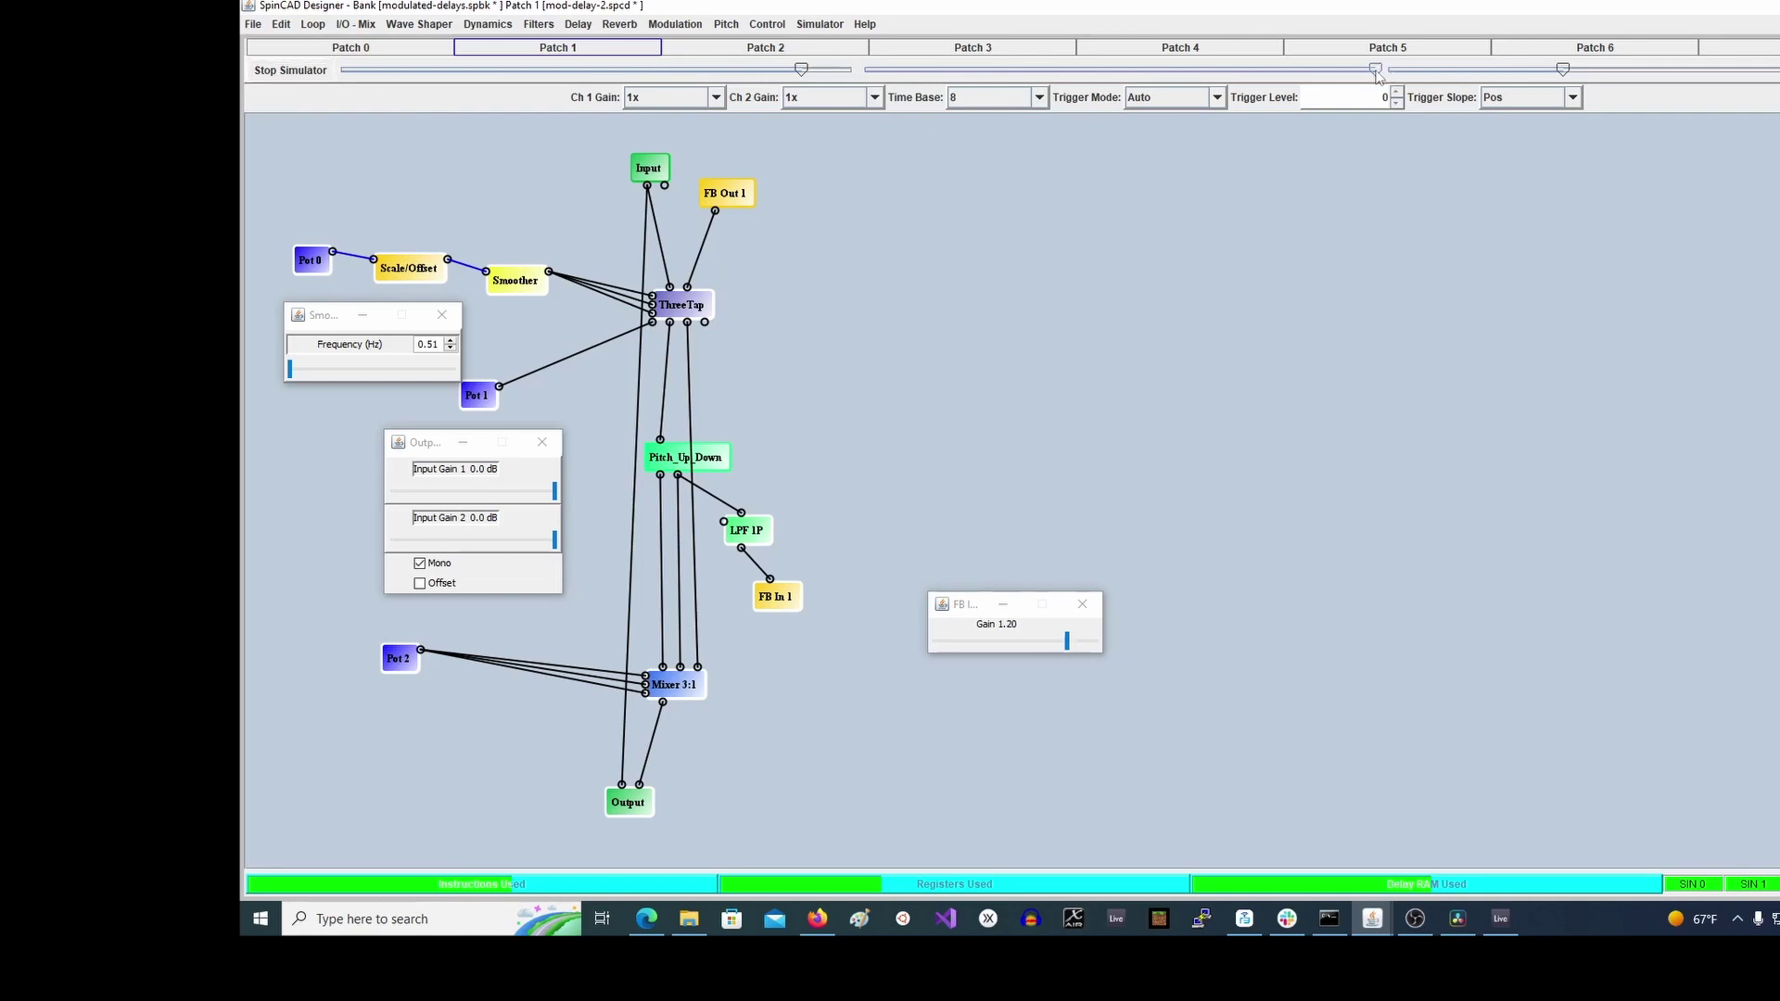
pyautogui.moveTo(1378, 76); pyautogui.dragTo(1142, 82)
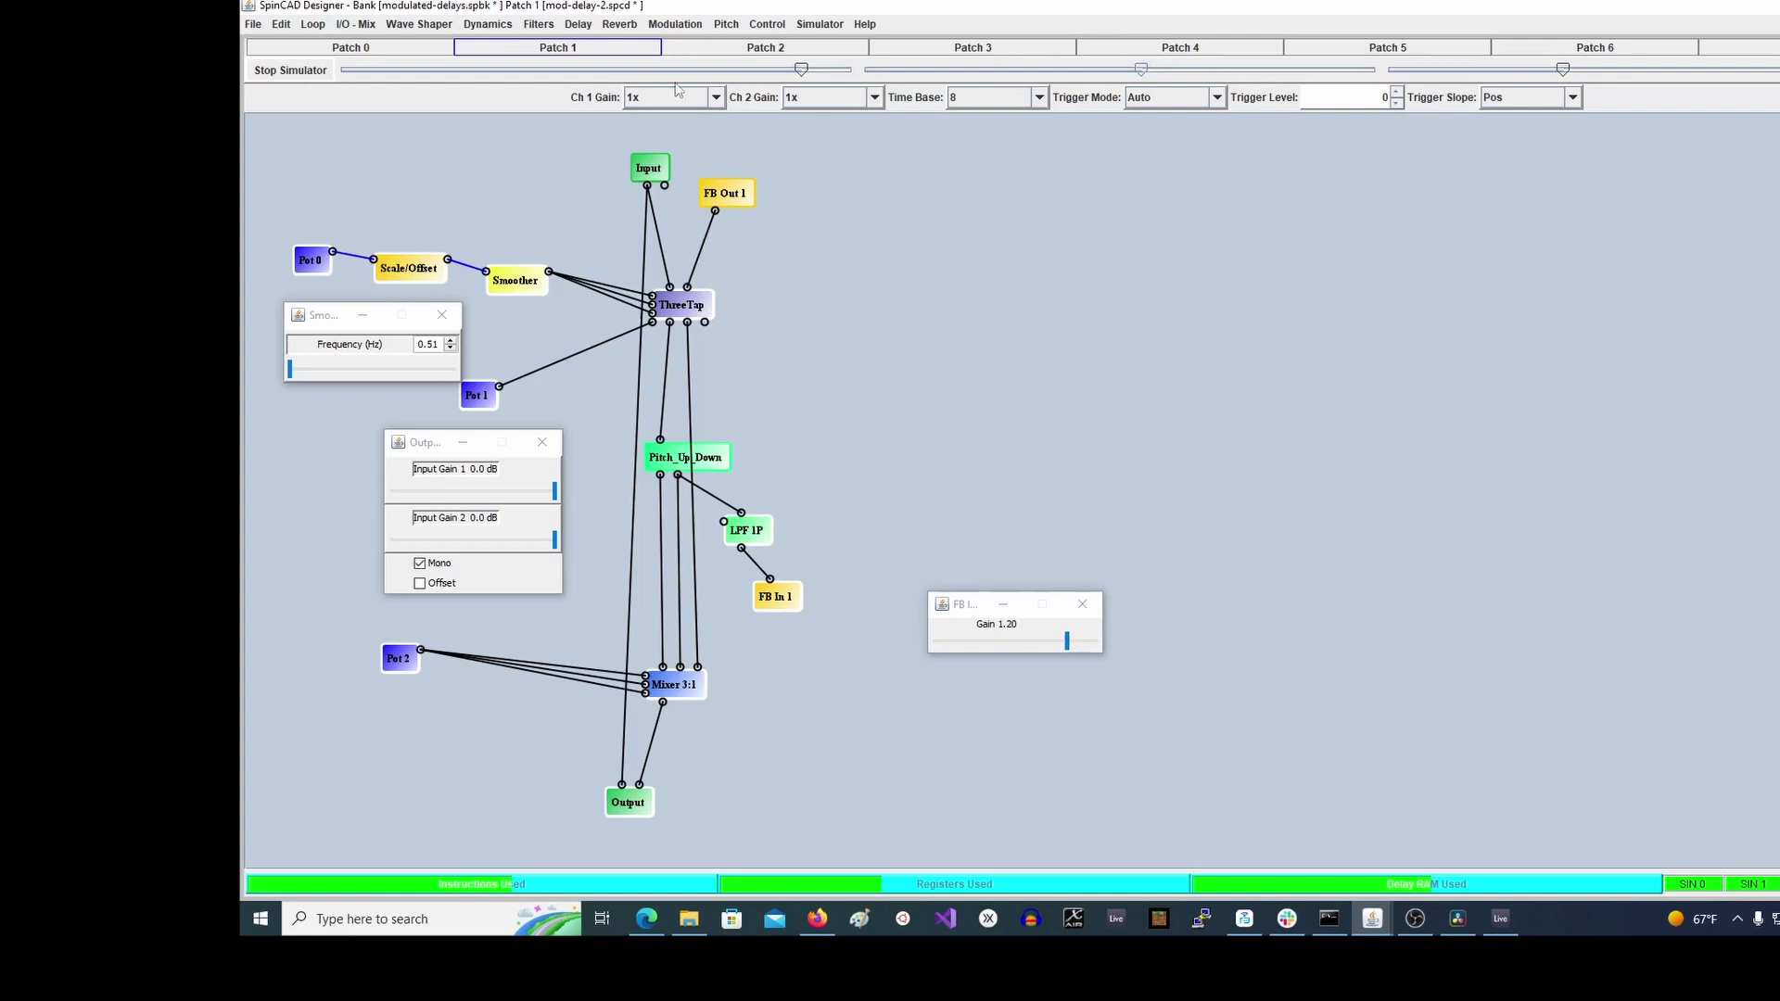
pyautogui.click(298, 71)
# Wire ThreeTap's Tap 3 Out into LPF 1P's input, then audition while sweeping the second pot up and back
pyautogui.click(706, 324)
pyautogui.click(742, 514)
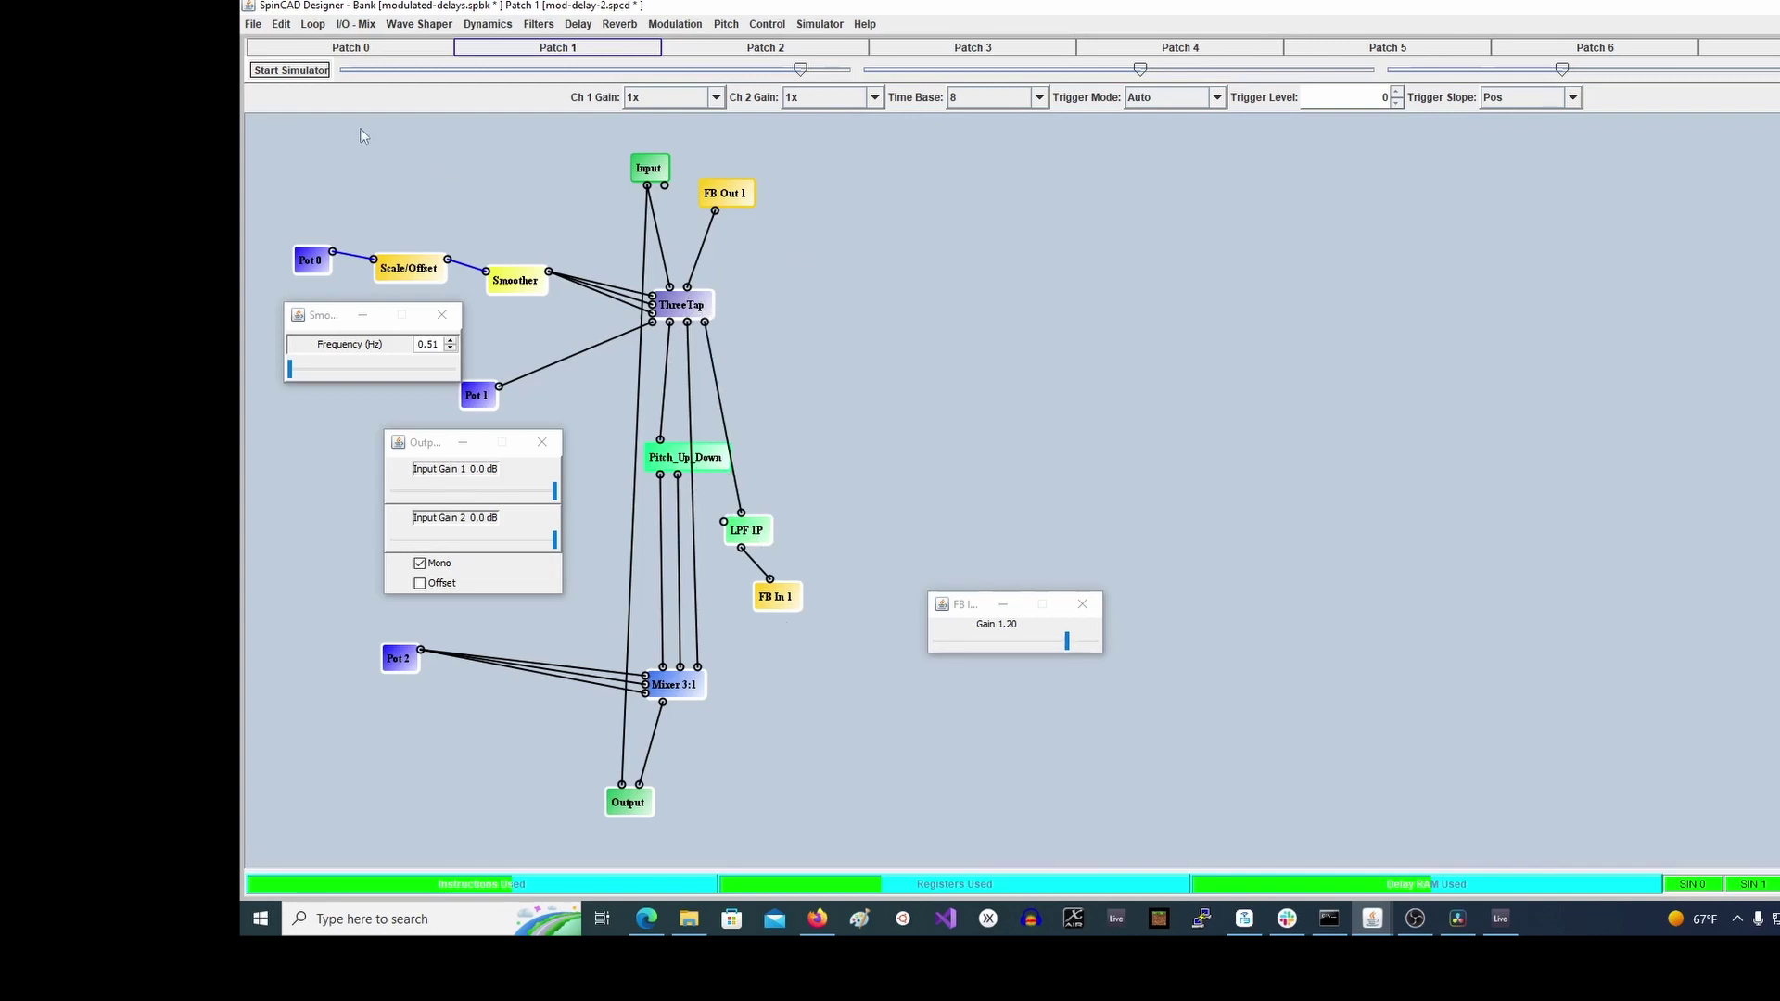
pyautogui.click(299, 72)
pyautogui.moveTo(802, 74)
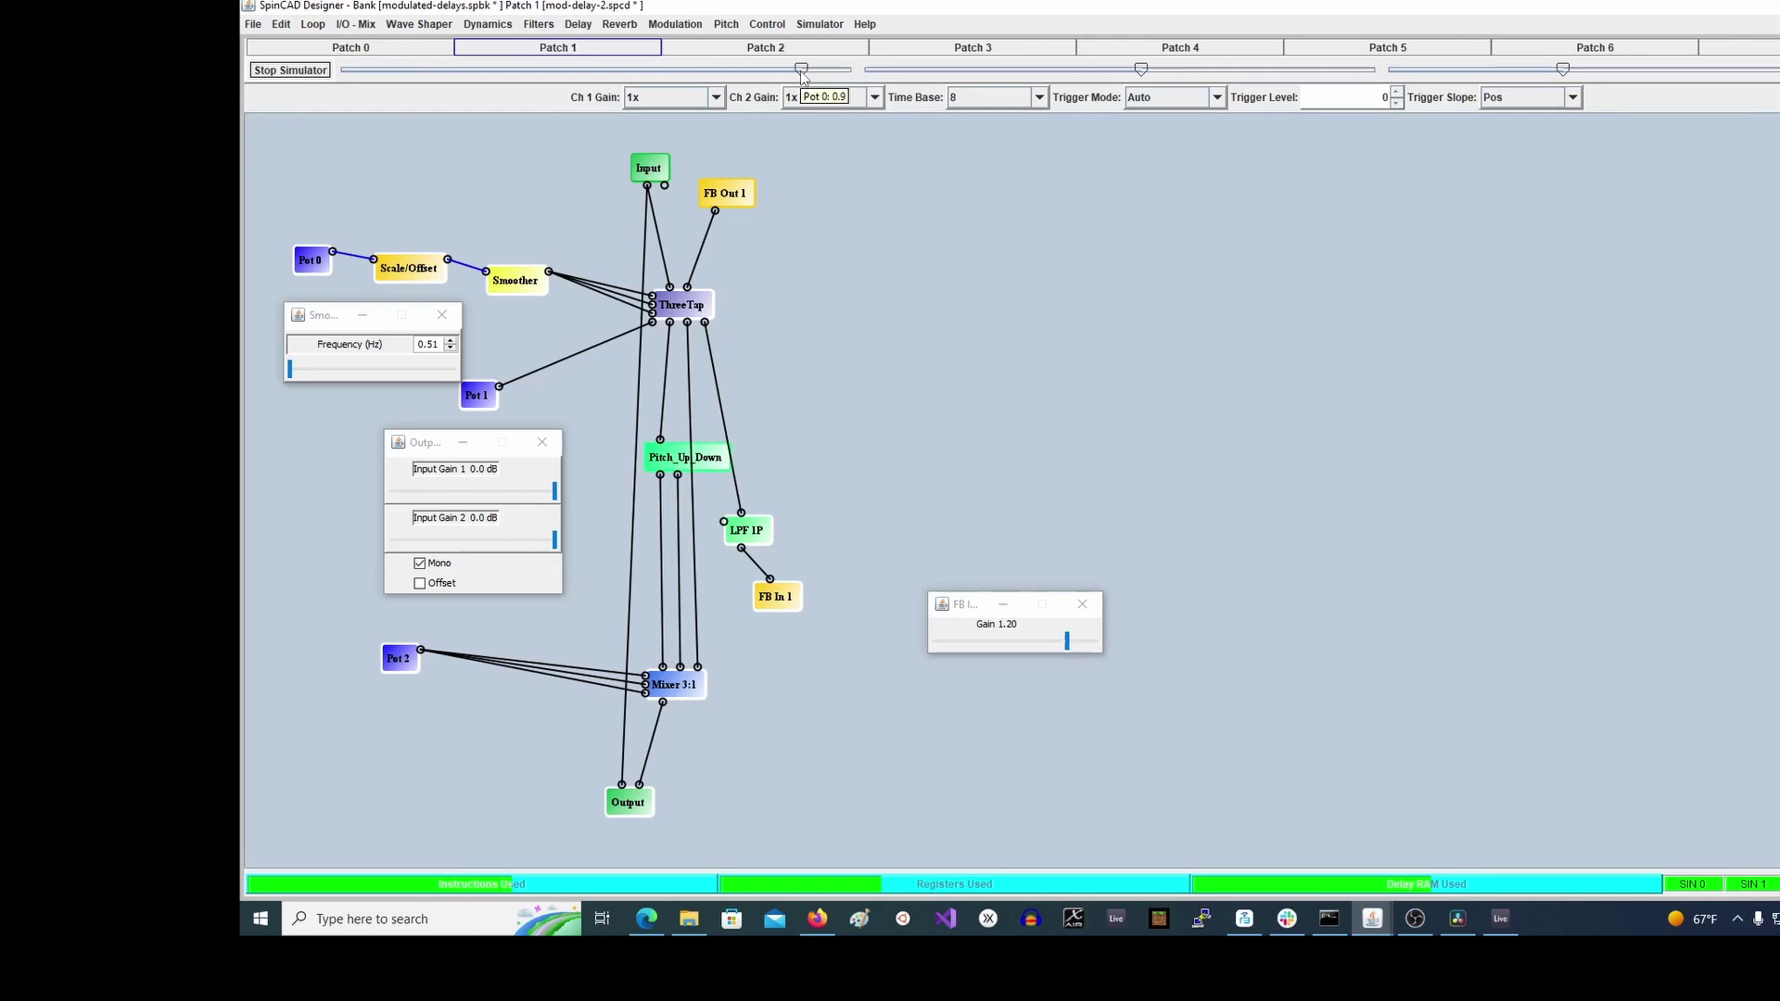
pyautogui.moveTo(1142, 71); pyautogui.dragTo(1359, 85)
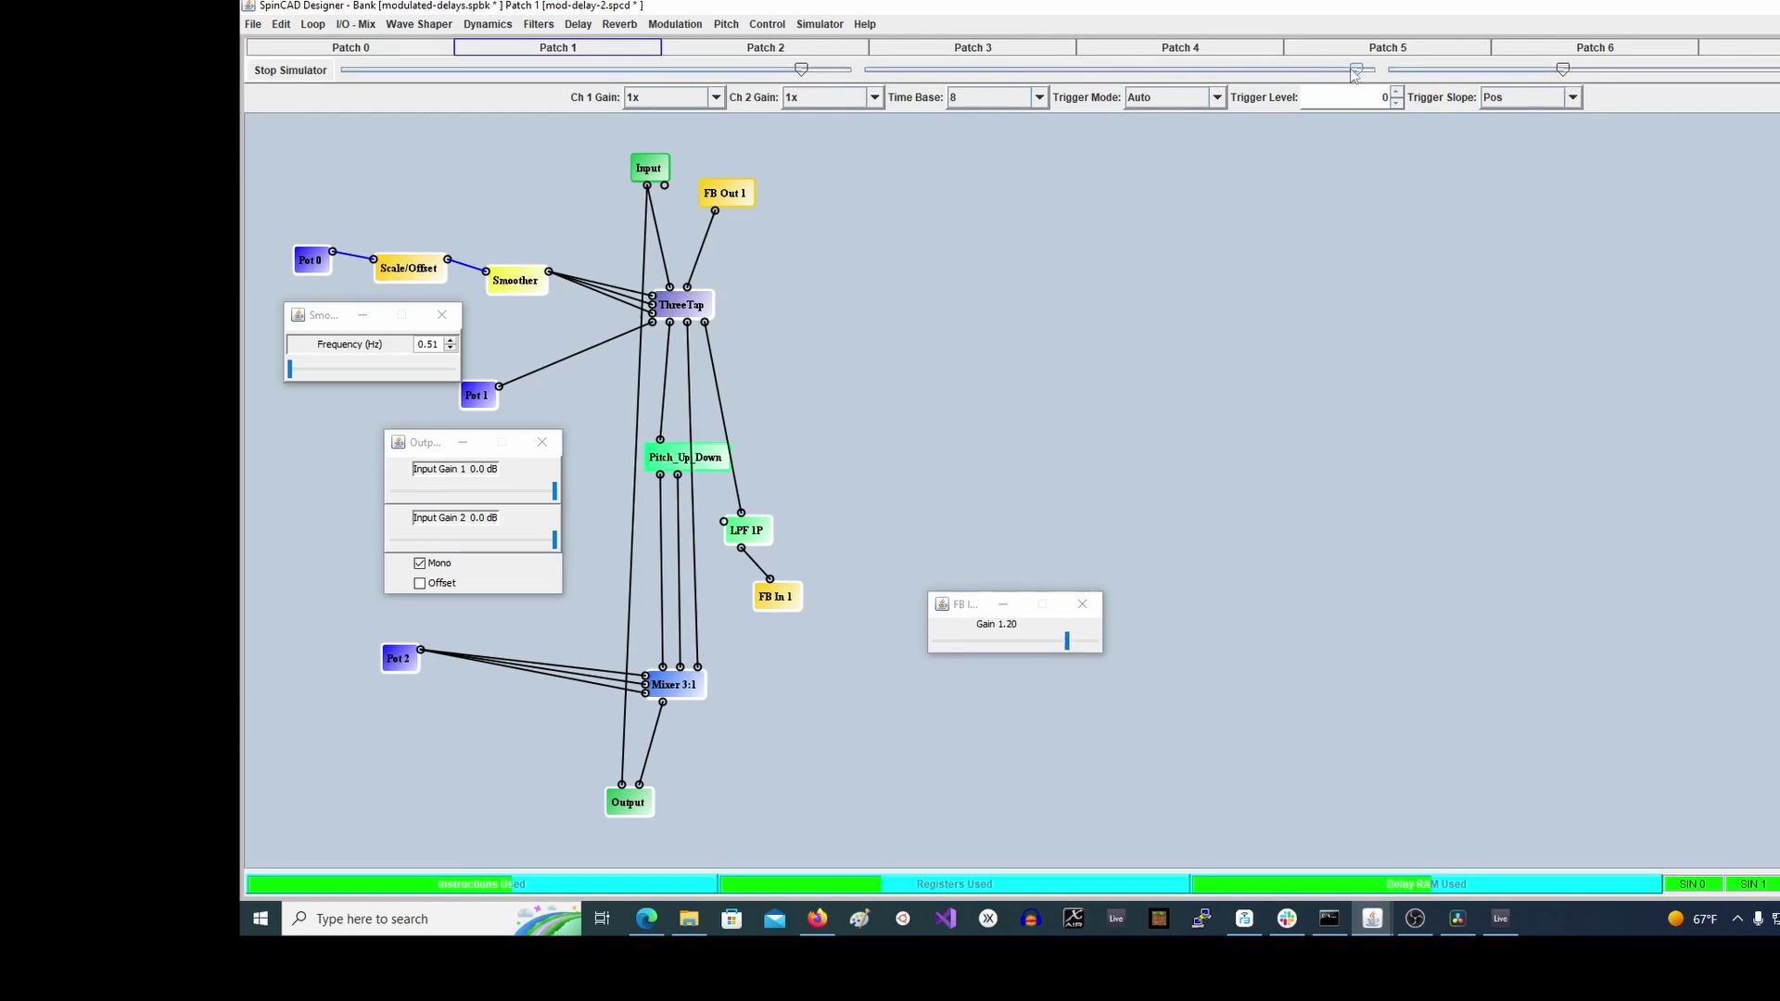
pyautogui.moveTo(1357, 74); pyautogui.dragTo(1279, 82)
# Lower FB In 1's gain to 0.98, restart the simulator, and raise the second and third pots
pyautogui.moveTo(1067, 641); pyautogui.dragTo(1057, 642)
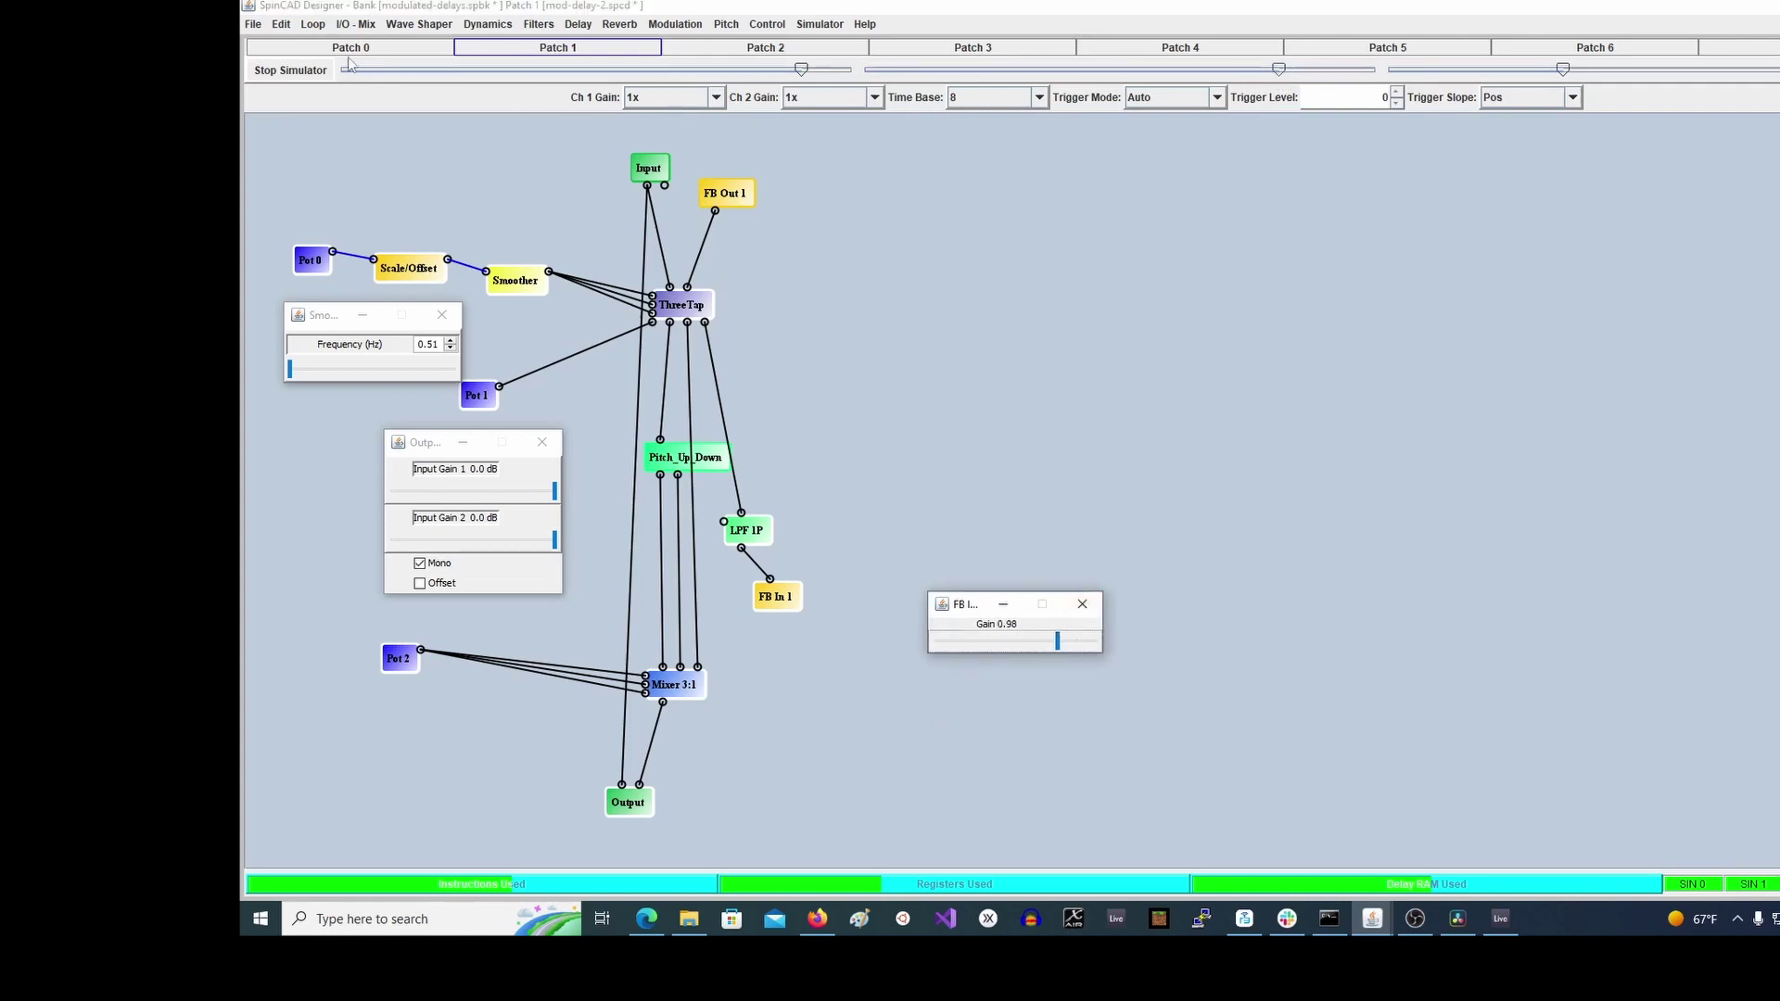
pyautogui.click(299, 72)
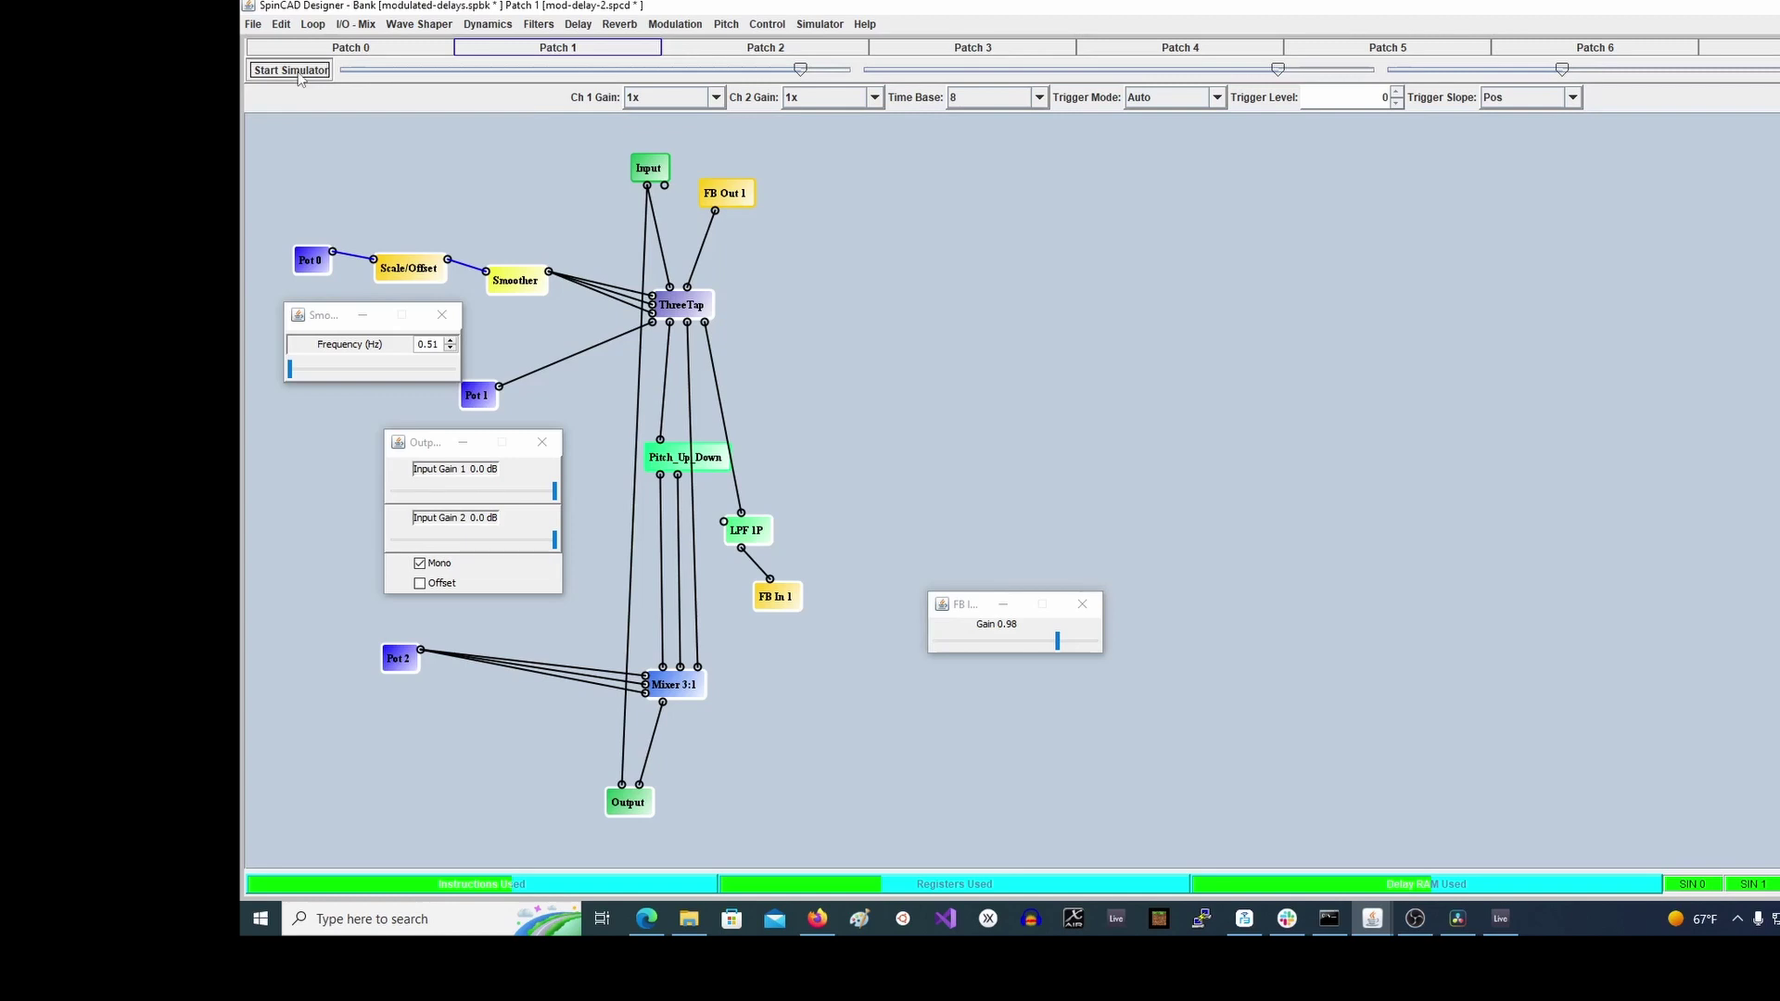
pyautogui.click(298, 72)
pyautogui.moveTo(1280, 70); pyautogui.dragTo(1391, 73)
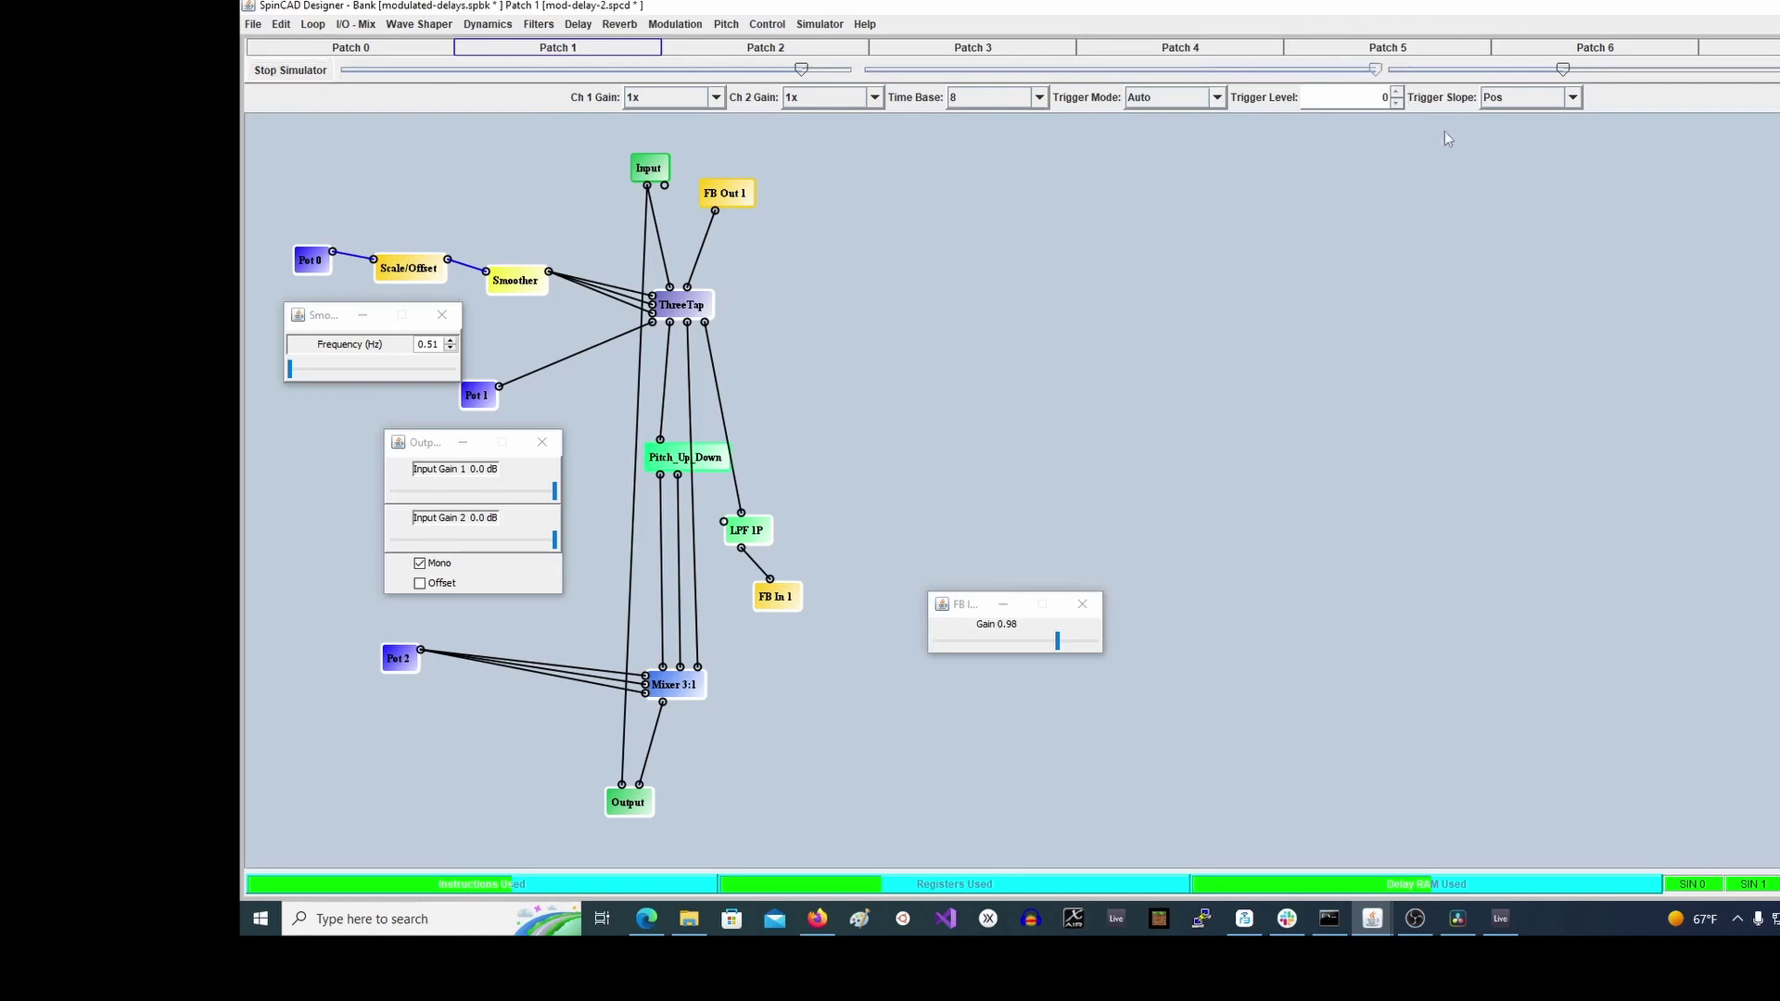
pyautogui.moveTo(1564, 69); pyautogui.dragTo(1721, 74)
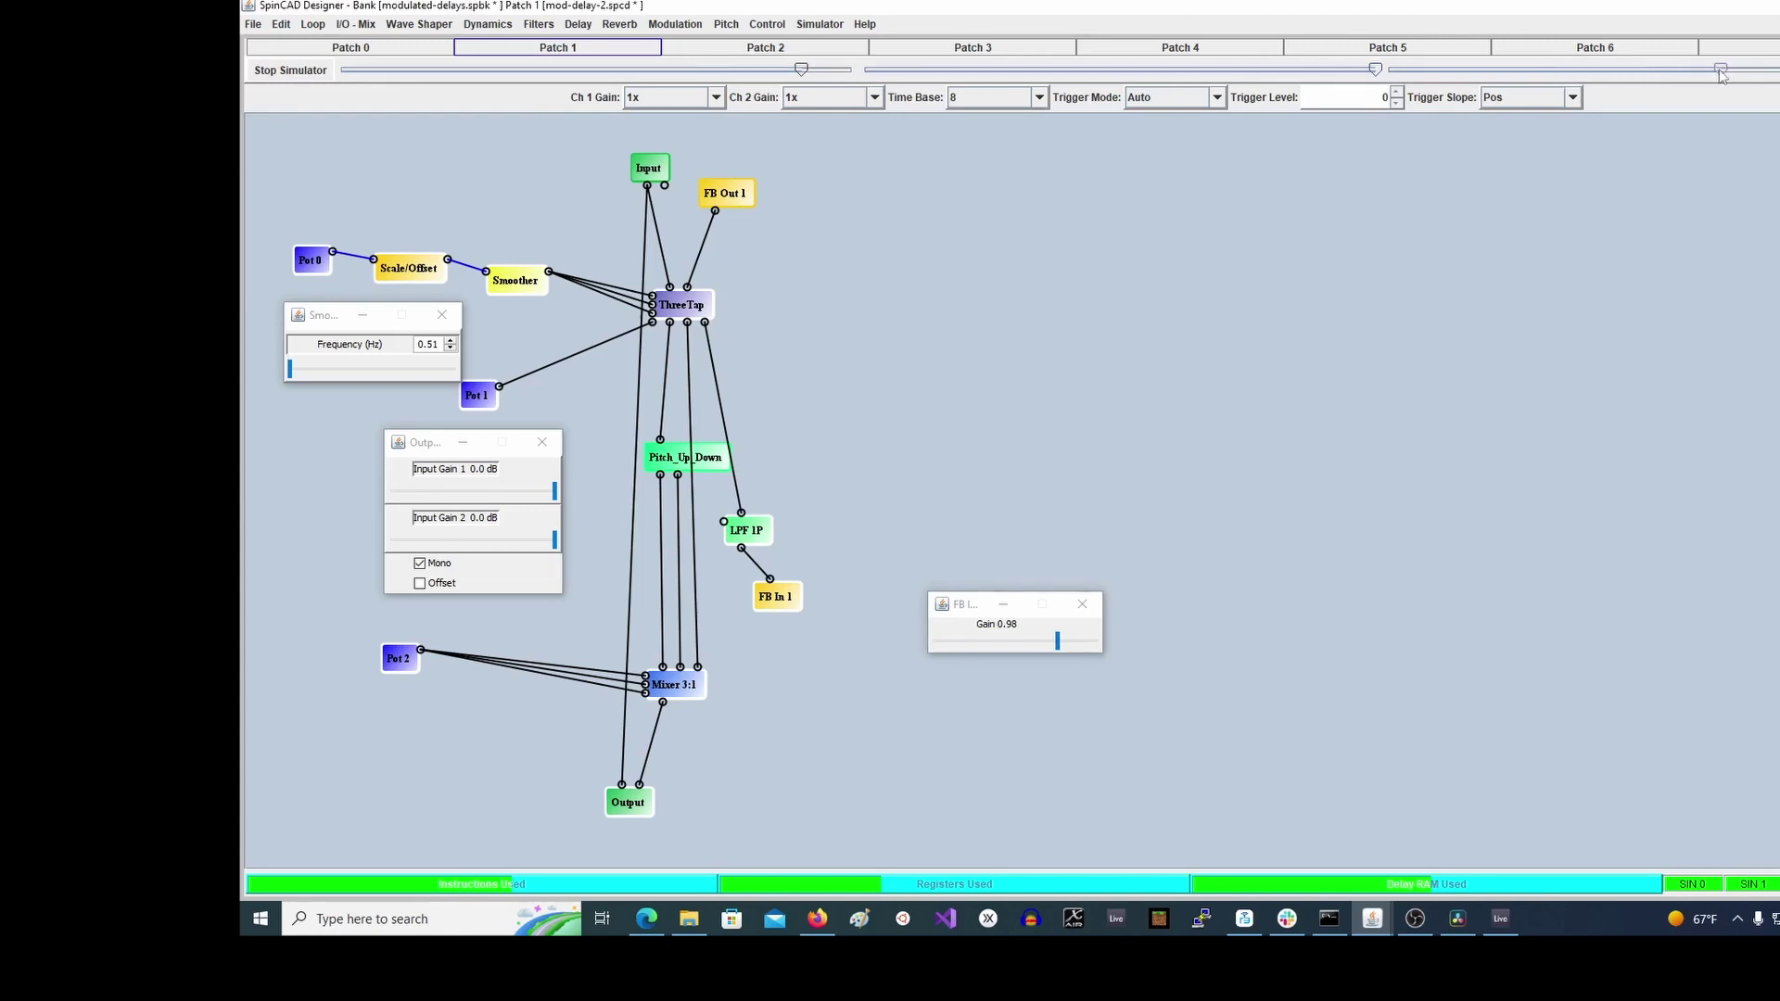